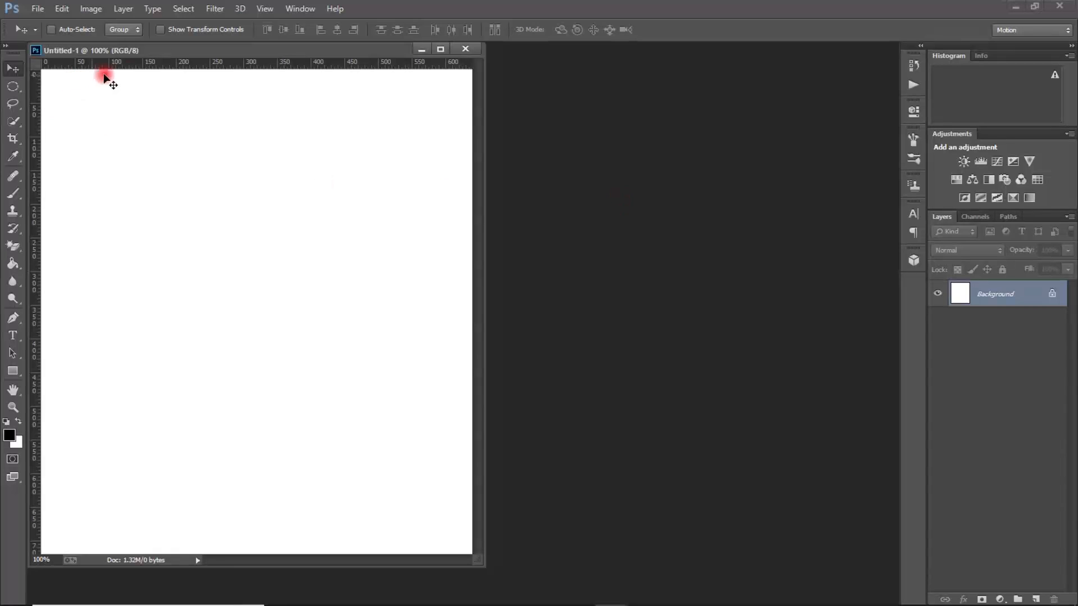
# - Dock the floating document window and convert the Background into a regular layer named Layer 0
pyautogui.moveTo(152, 50); pyautogui.dragTo(249, 49)
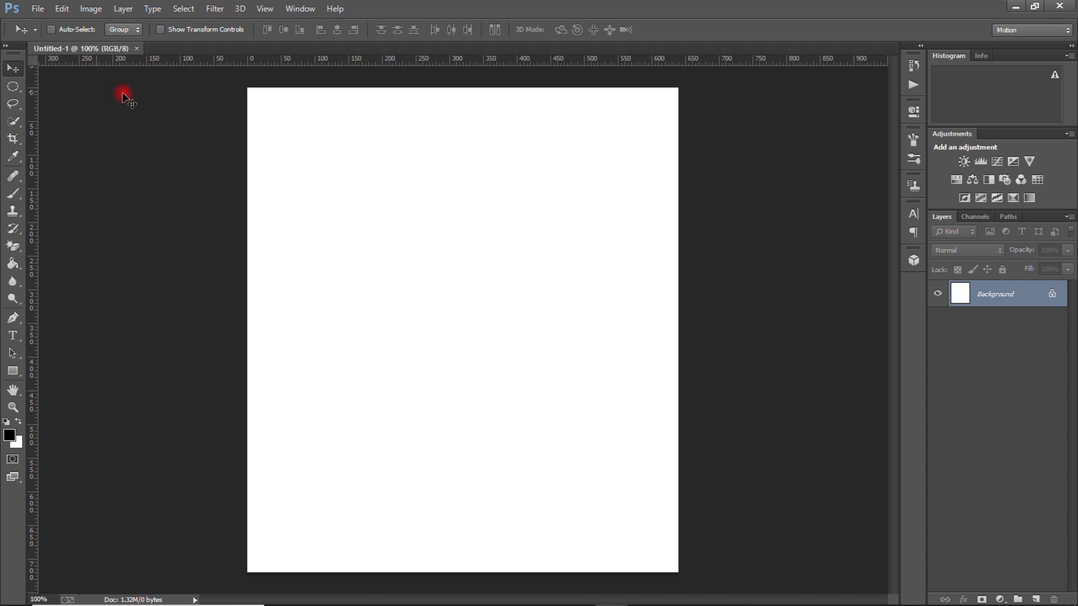
pyautogui.rightClick(1051, 289)
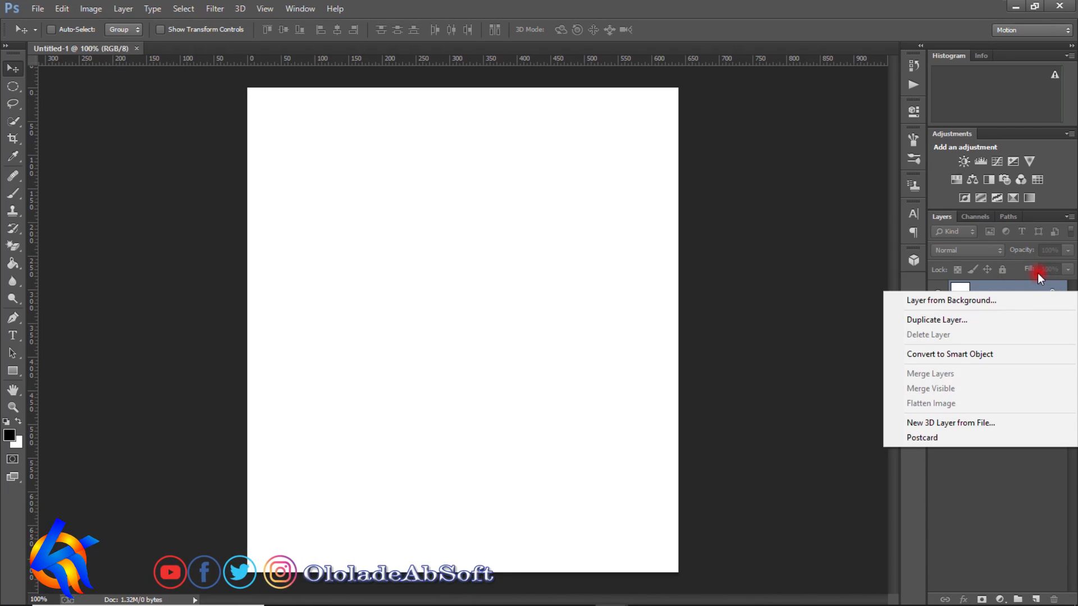
pyautogui.click(1011, 298)
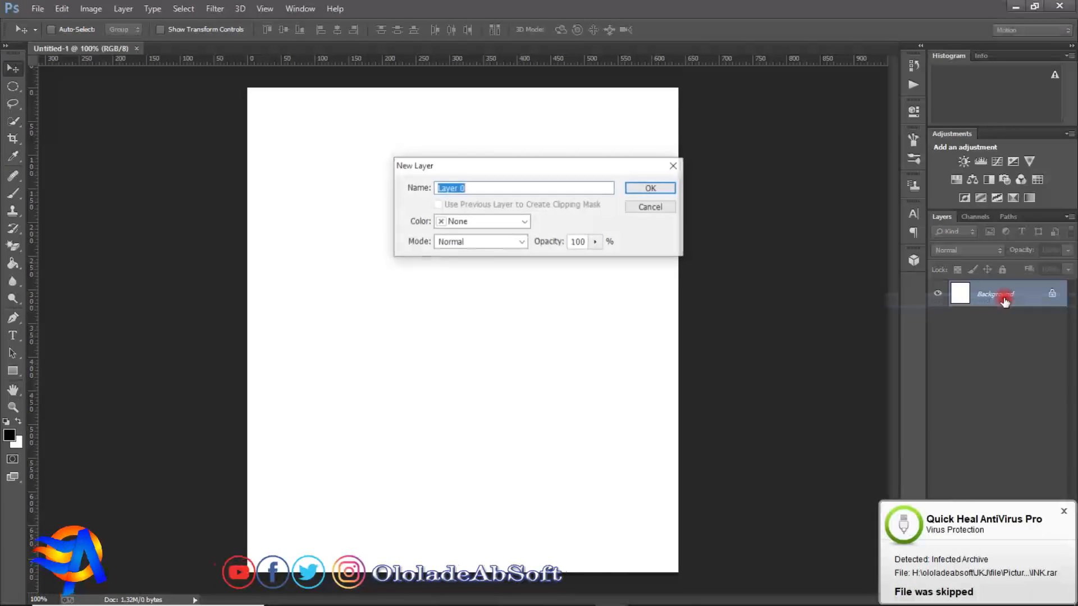
pyautogui.press('Return')
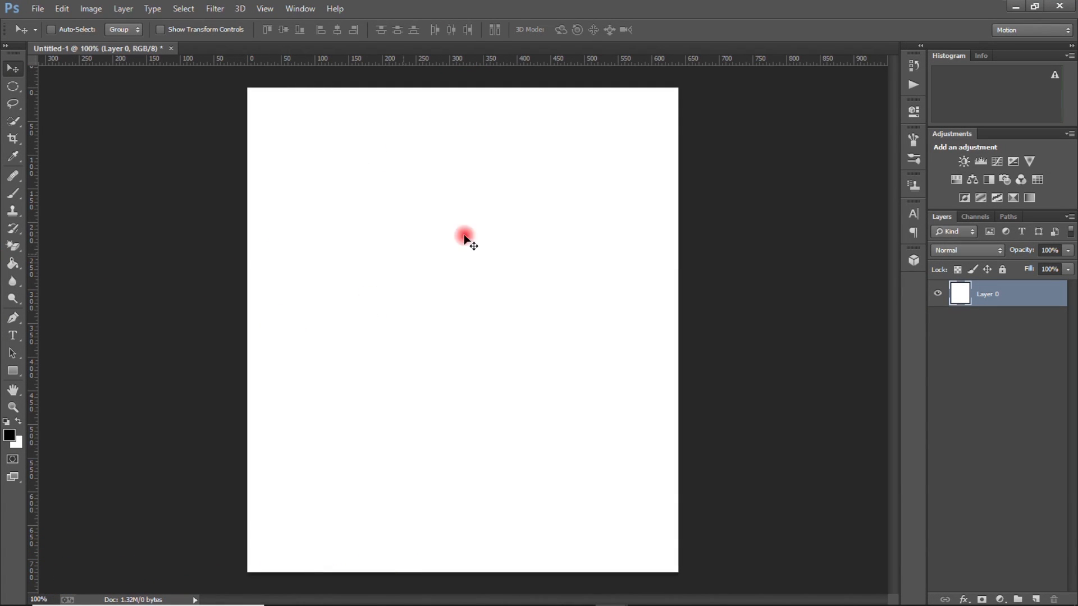
# - Add a Gradient Overlay to Layer 0, reversed, with Radial style and a scale of 150%
pyautogui.click(963, 600)
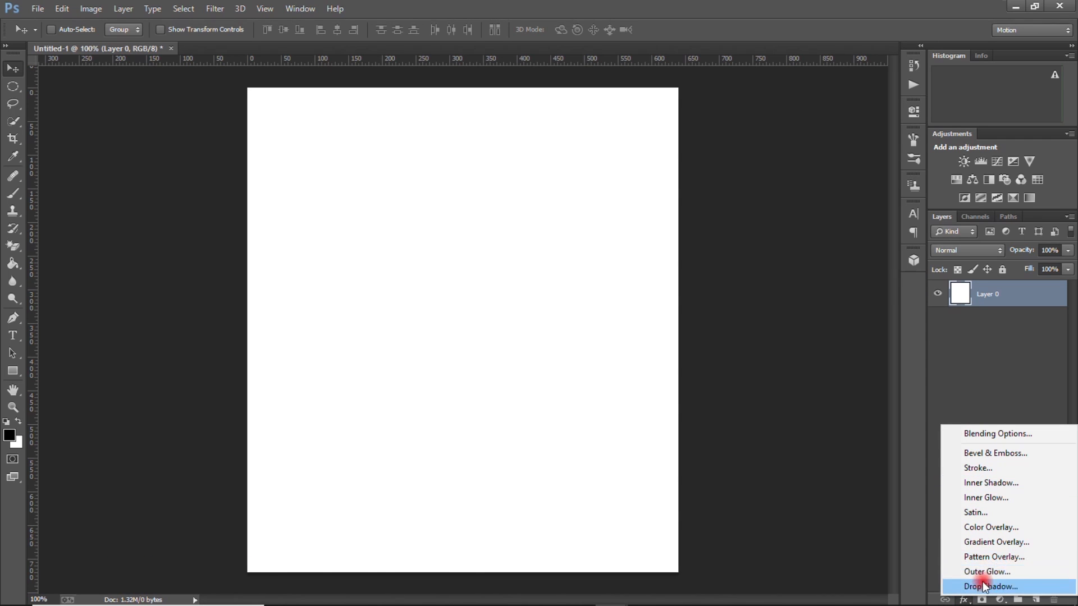
pyautogui.click(979, 542)
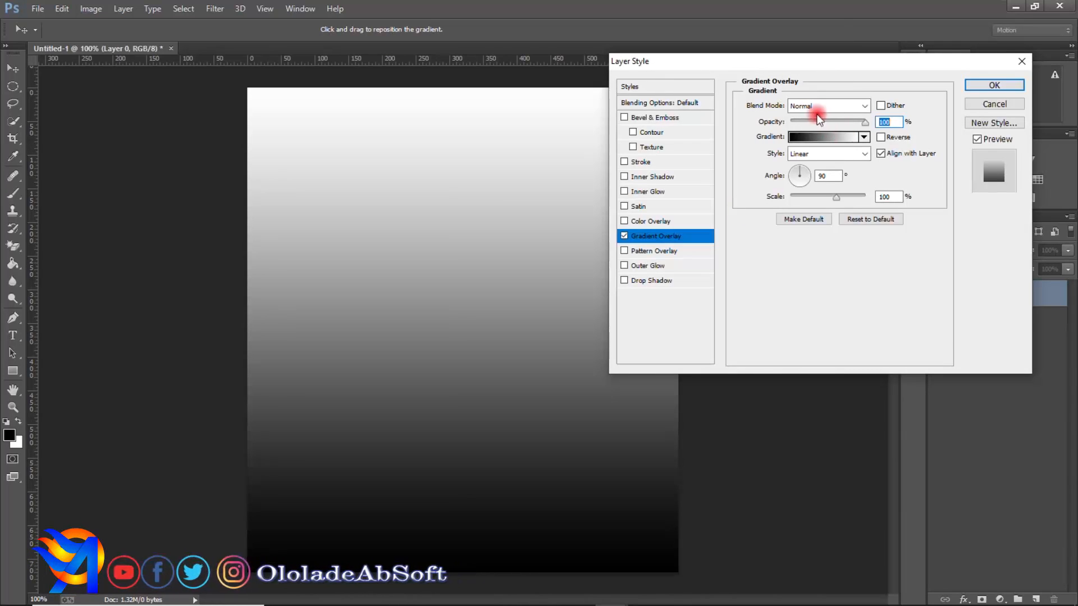
pyautogui.click(880, 137)
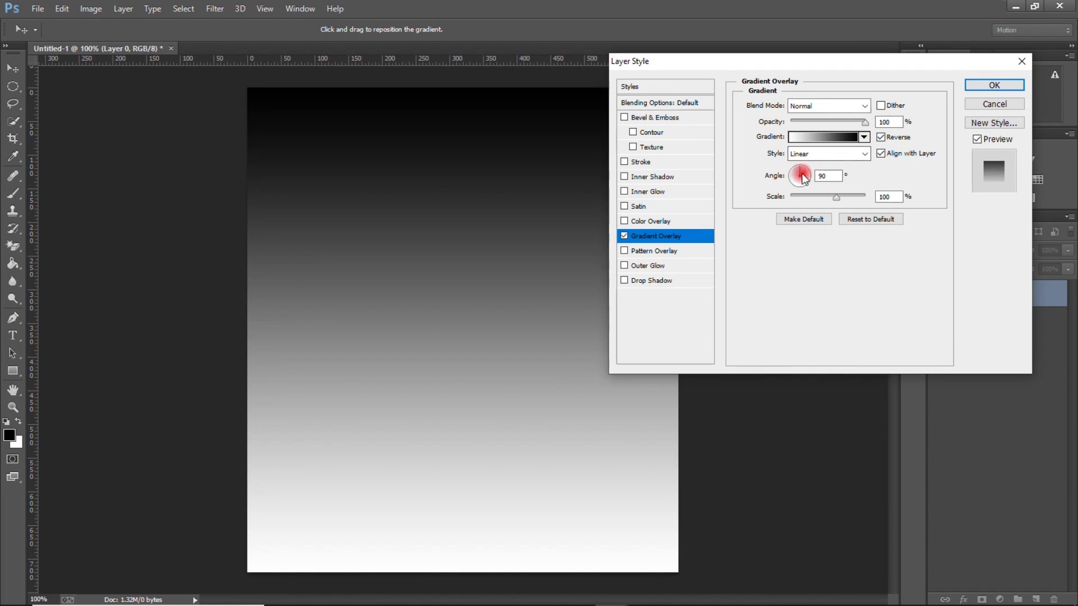
pyautogui.click(811, 158)
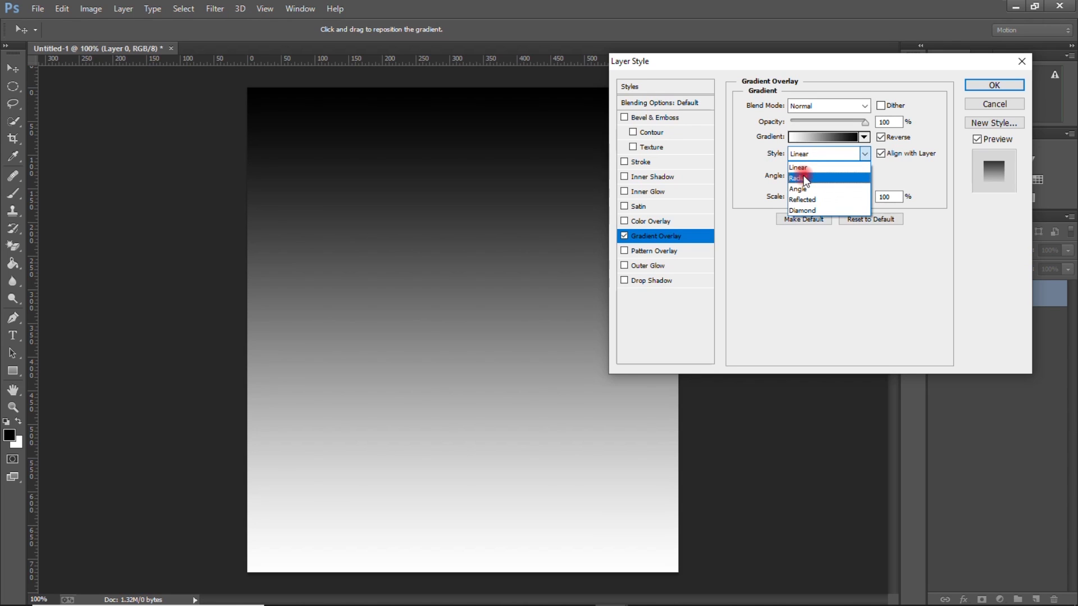
pyautogui.click(804, 176)
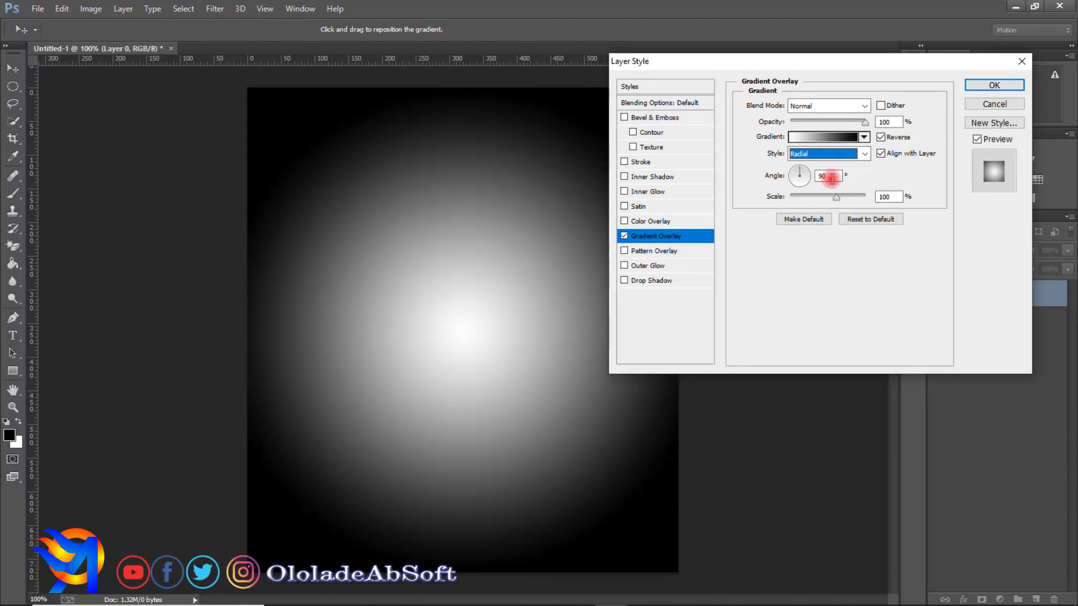
pyautogui.moveTo(839, 197); pyautogui.dragTo(876, 198)
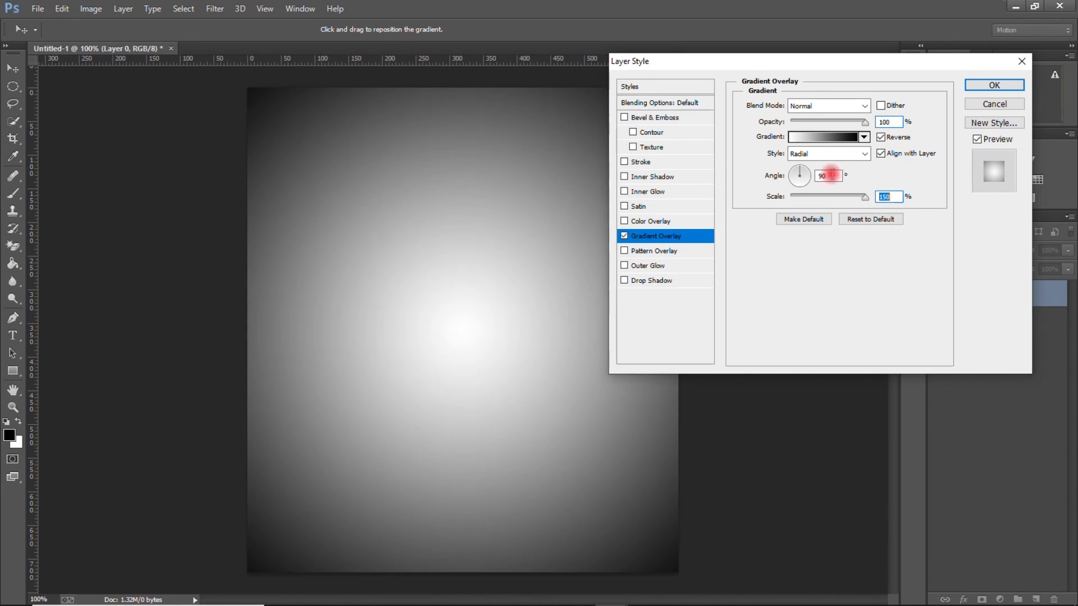
# - Base the overlay's gradient on the Black, White preset and recolor its black stop to yellow #e6e306
pyautogui.click(808, 136)
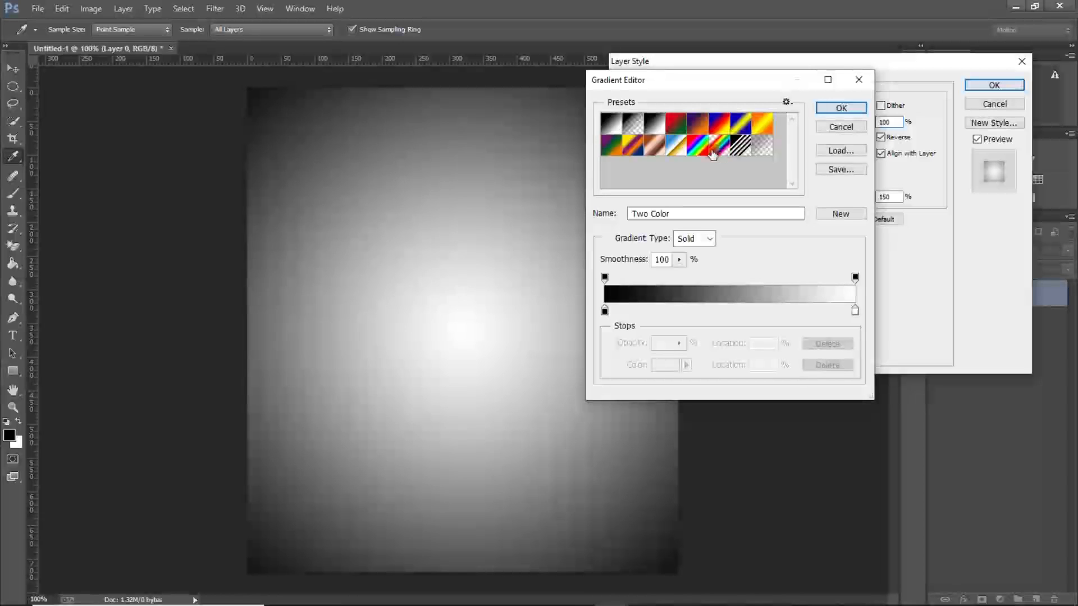
pyautogui.click(654, 123)
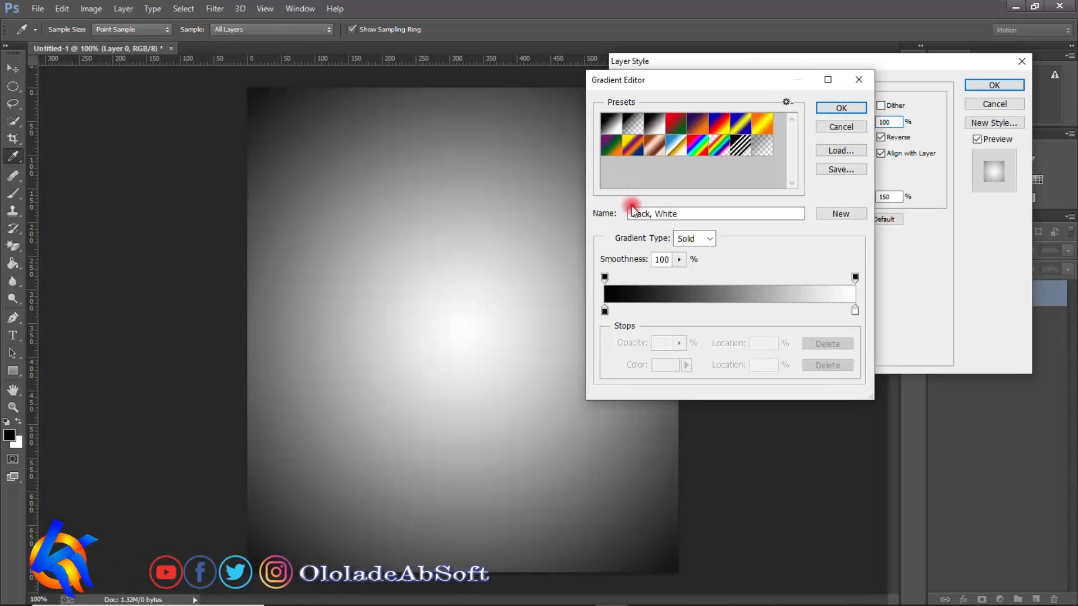
pyautogui.click(604, 309)
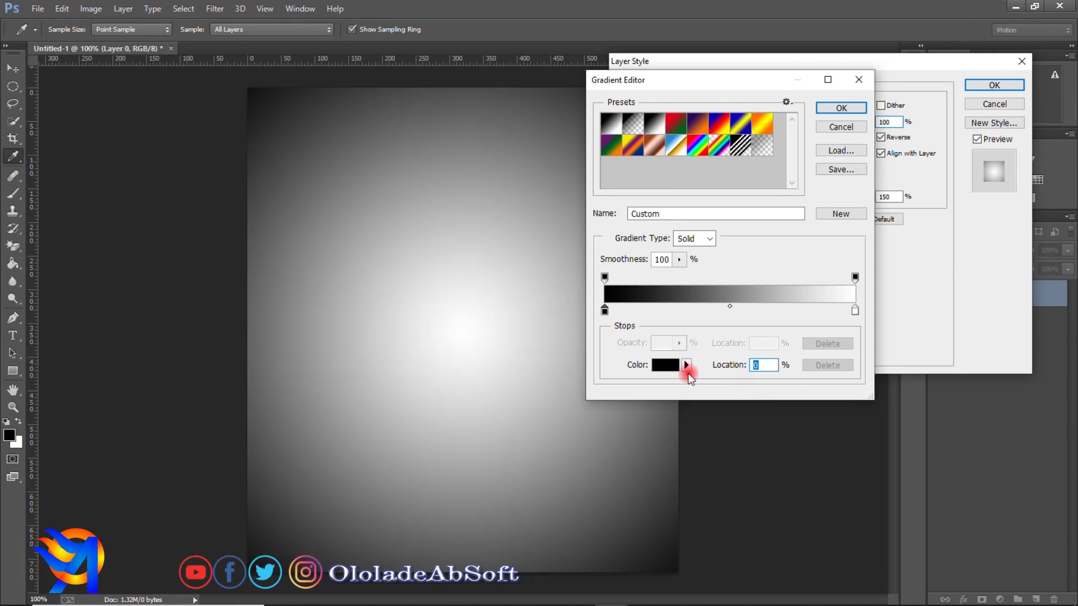
pyautogui.click(663, 366)
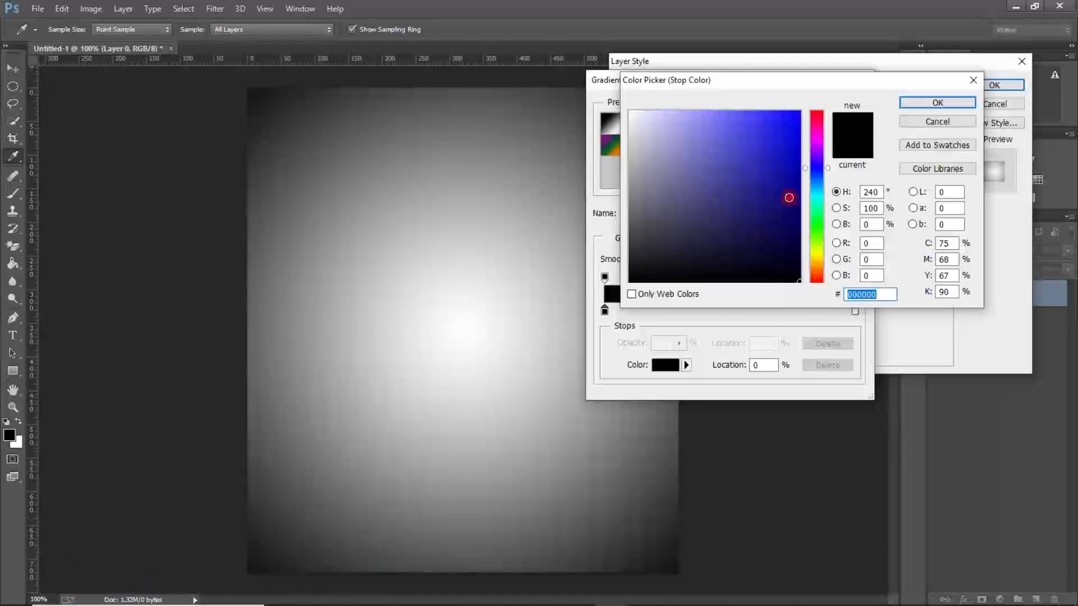
pyautogui.click(786, 207)
pyautogui.moveTo(780, 188); pyautogui.dragTo(791, 147)
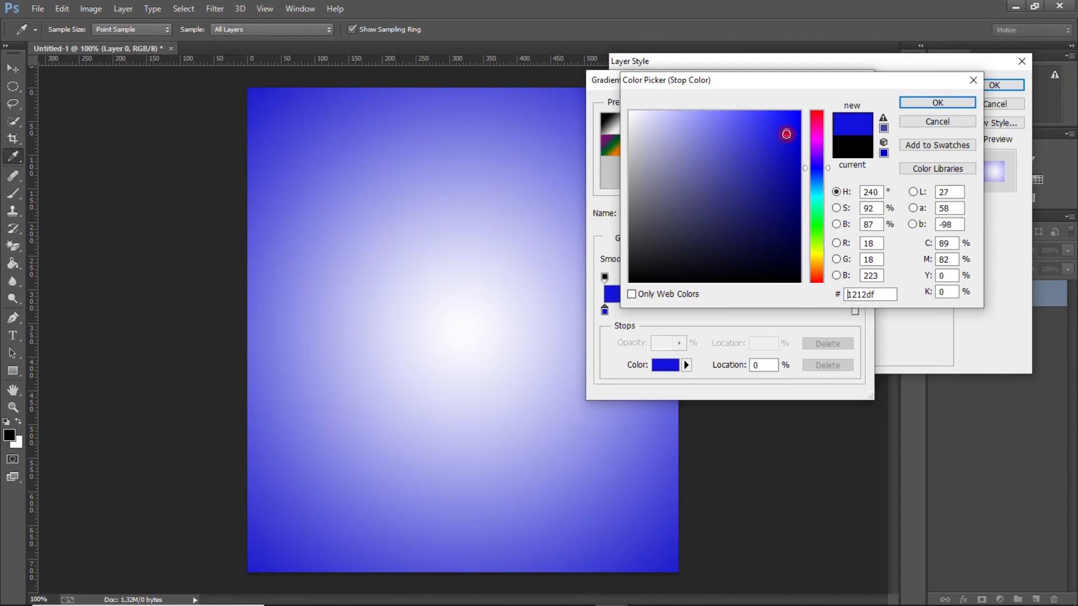
pyautogui.moveTo(816, 181)
pyautogui.mouseDown()
pyautogui.moveTo(817, 274)
pyautogui.moveTo(818, 258)
pyautogui.mouseUp()
pyautogui.moveTo(797, 144)
pyautogui.mouseDown()
pyautogui.moveTo(792, 117)
pyautogui.moveTo(796, 127)
pyautogui.mouseUp()
pyautogui.moveTo(811, 249); pyautogui.dragTo(813, 254)
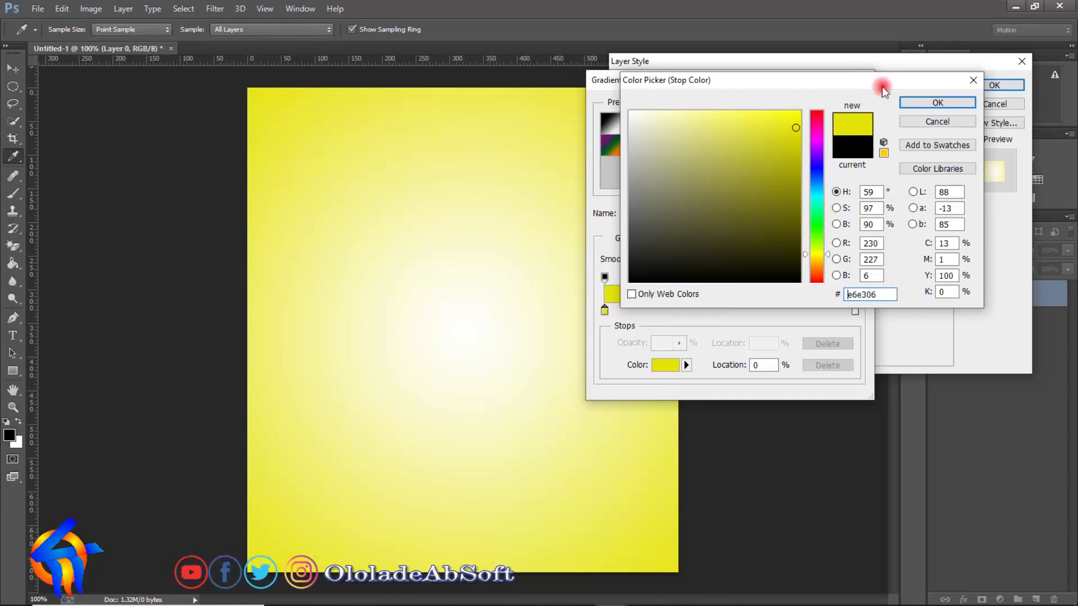
pyautogui.click(907, 103)
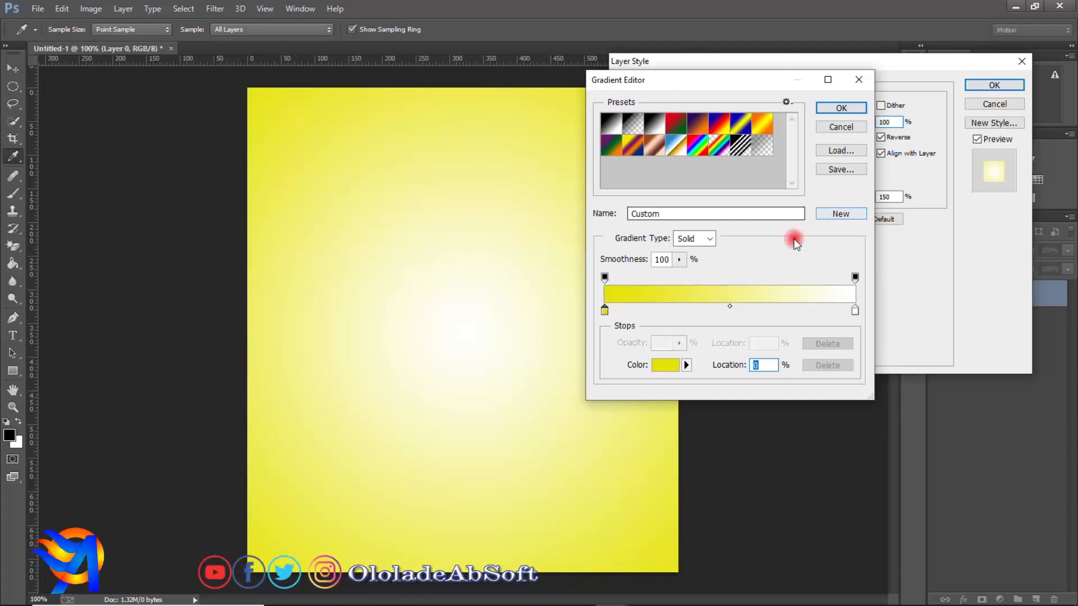
# - Shift the midpoint between the yellow and white stops to 72% and apply the Gradient Overlay
pyautogui.moveTo(730, 306); pyautogui.dragTo(785, 306)
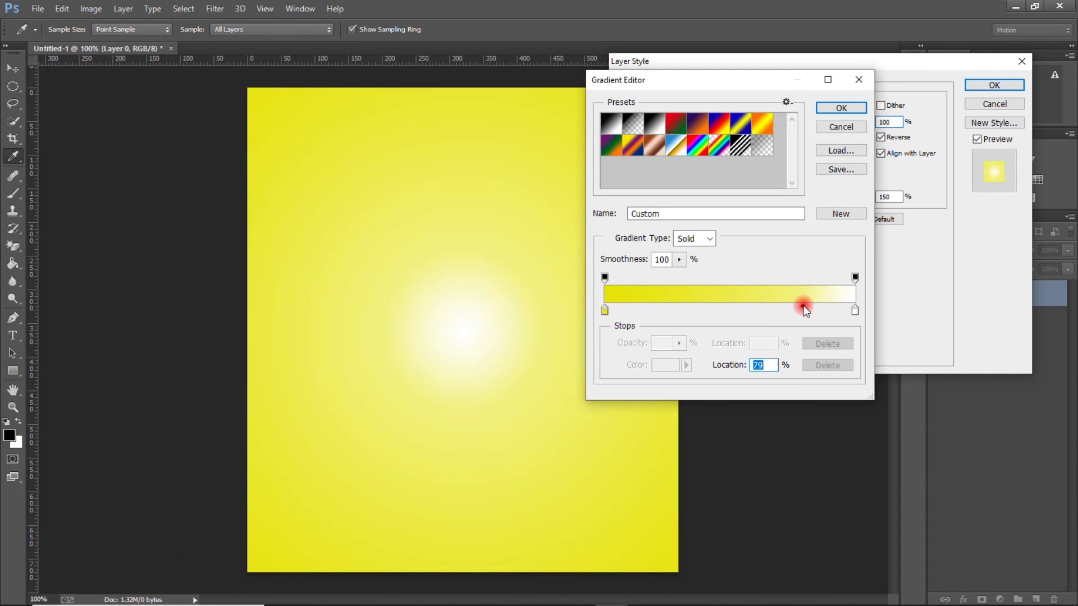
pyautogui.moveTo(793, 308); pyautogui.dragTo(784, 306)
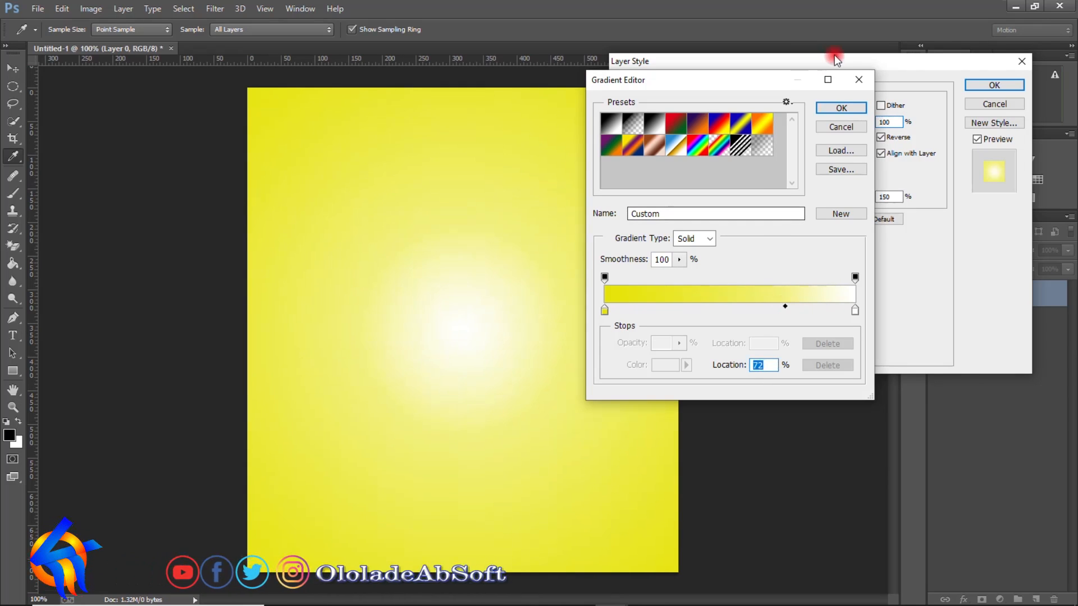
pyautogui.click(836, 111)
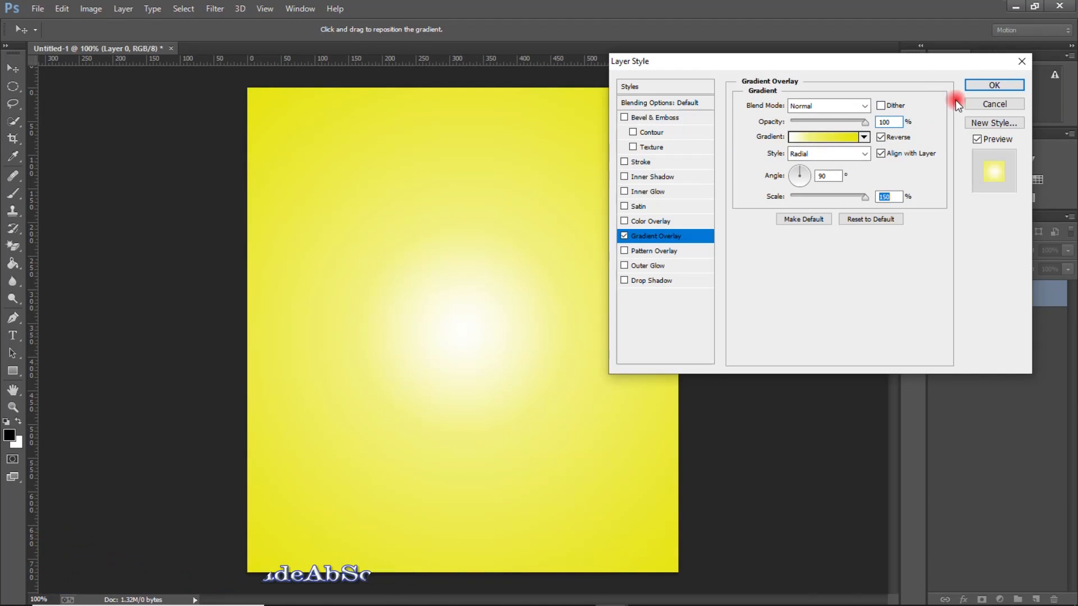
pyautogui.click(979, 85)
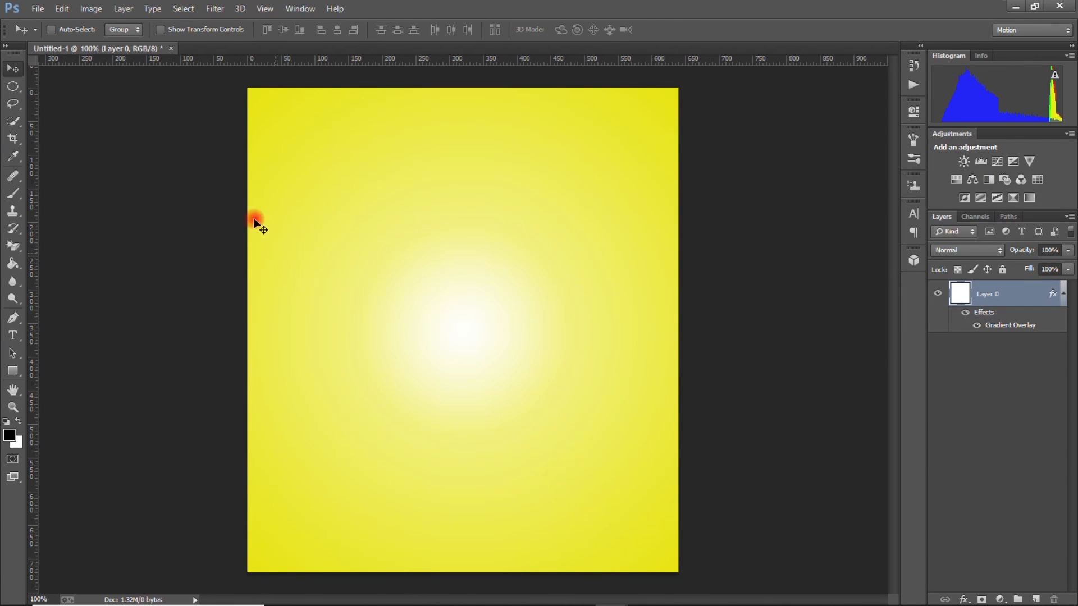
# - Place the woman-posing-for-photo-shoot-1689731 image centered on the canvas above Layer 0
pyautogui.moveTo(505, 231); pyautogui.dragTo(501, 230)
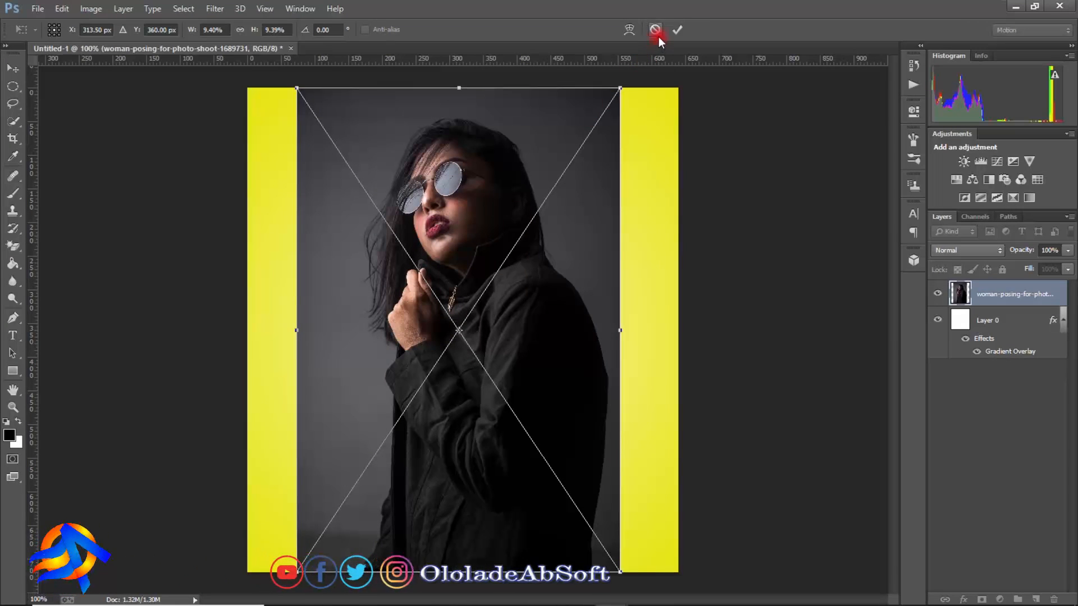
pyautogui.click(677, 30)
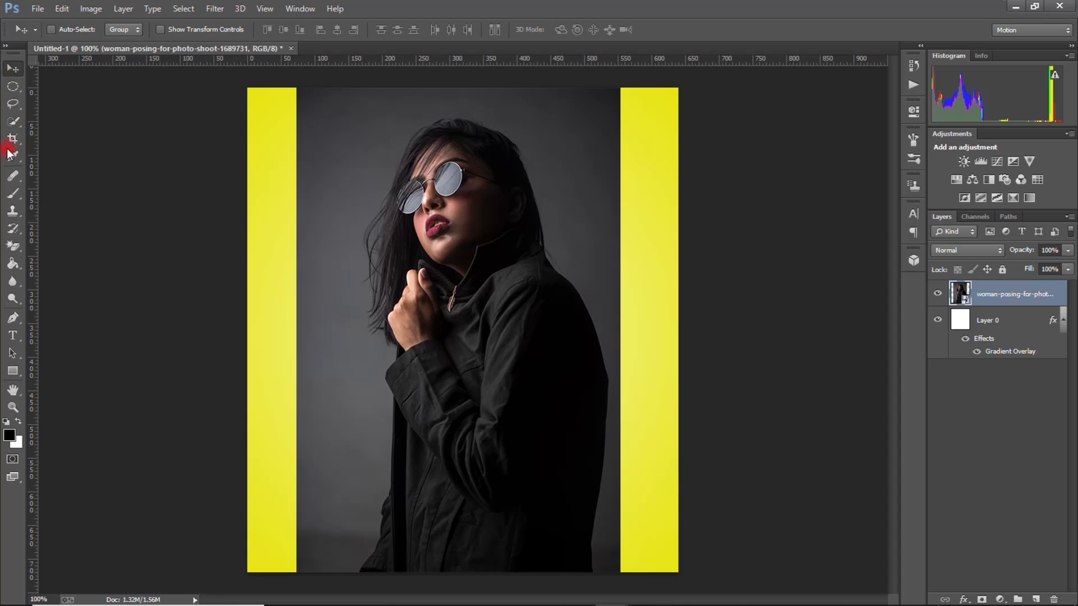
# - Select the woman with the Quick Selection tool at brush size 10, including her hair, coat and sunglasses lens
pyautogui.click(18, 122)
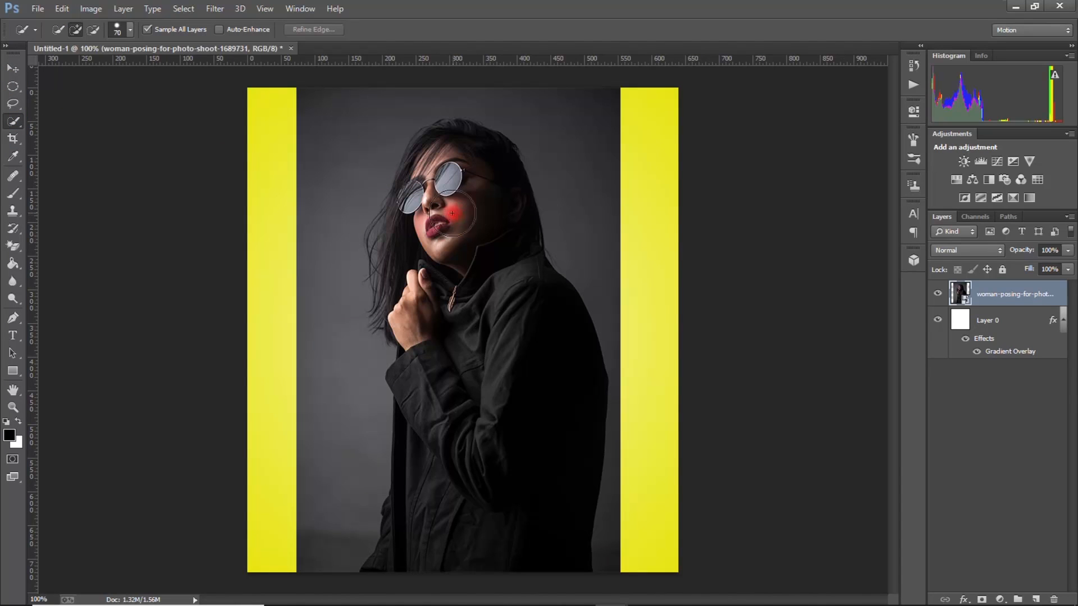
pyautogui.press('[')
pyautogui.press('[')
pyautogui.press('[')
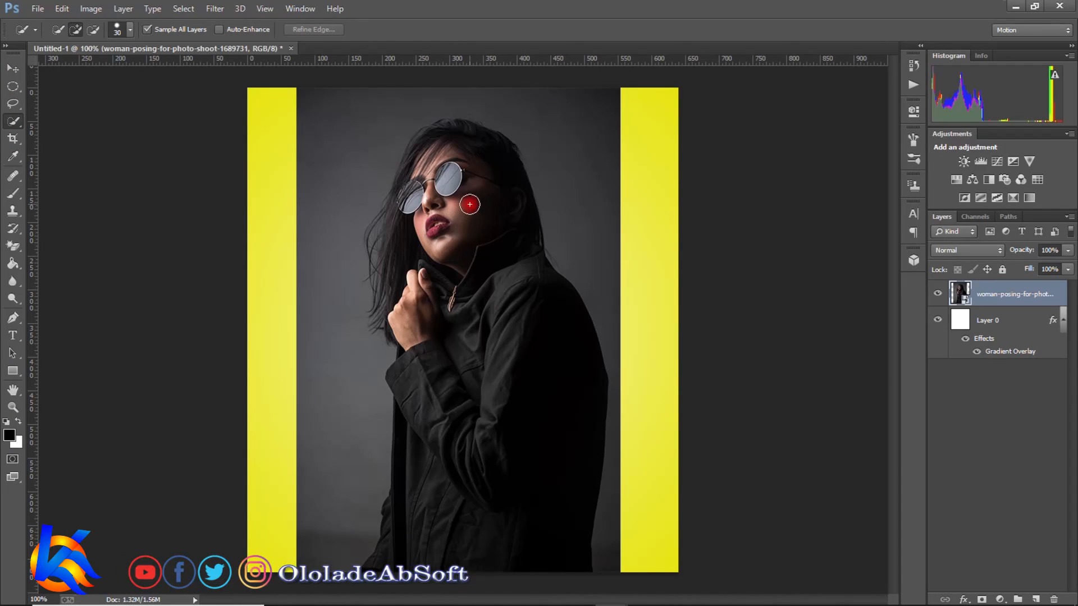
pyautogui.press('[')
pyautogui.moveTo(461, 133)
pyautogui.mouseDown()
pyautogui.moveTo(494, 142)
pyautogui.moveTo(509, 168)
pyautogui.mouseUp()
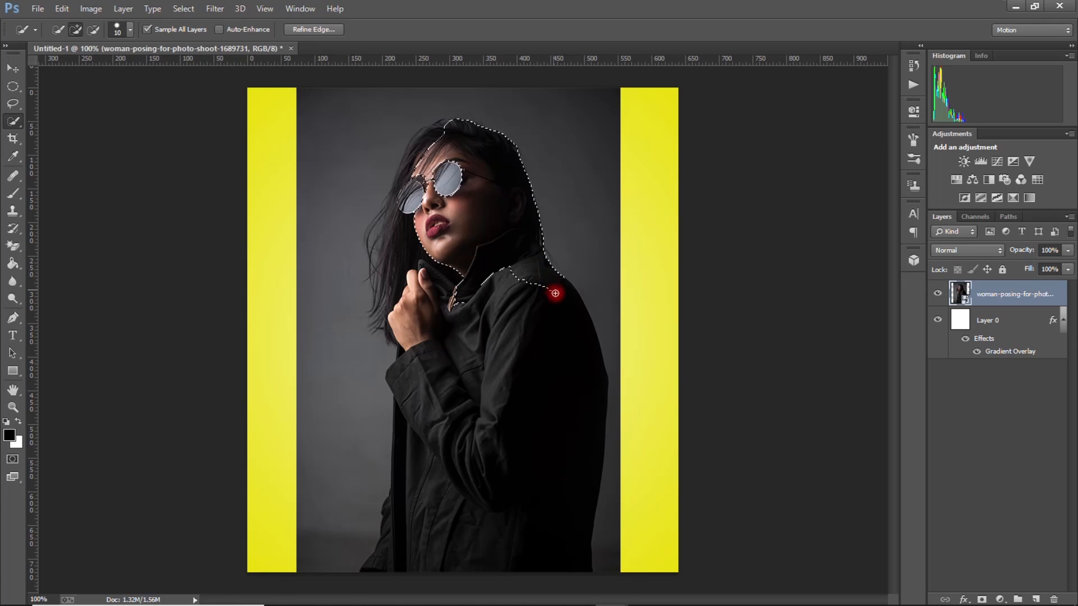
pyautogui.moveTo(582, 391)
pyautogui.mouseDown()
pyautogui.moveTo(580, 455)
pyautogui.moveTo(563, 486)
pyautogui.moveTo(457, 490)
pyautogui.moveTo(386, 315)
pyautogui.mouseUp()
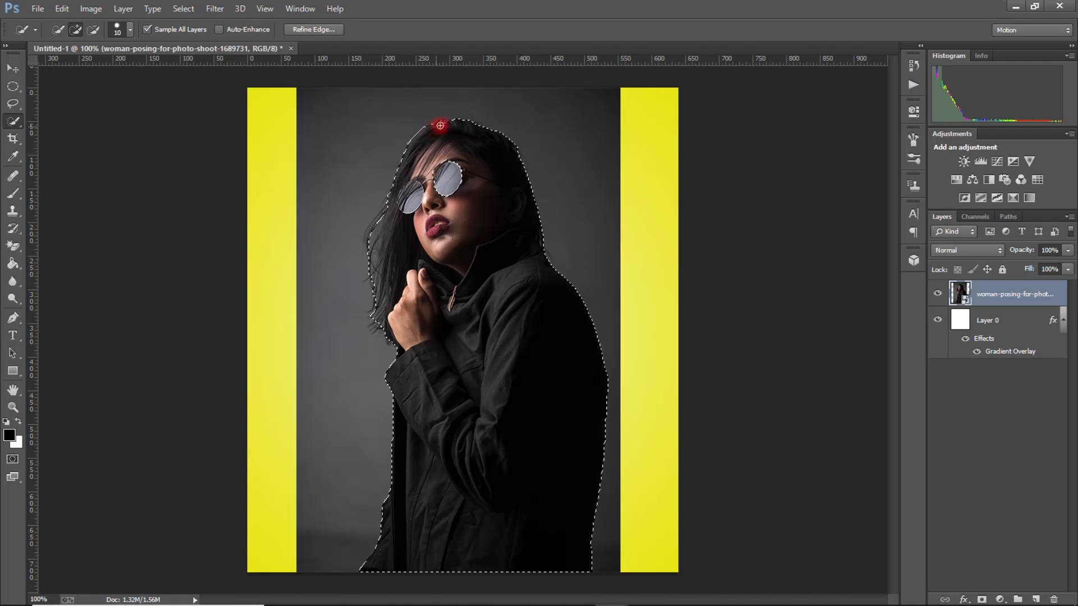
pyautogui.click(447, 177)
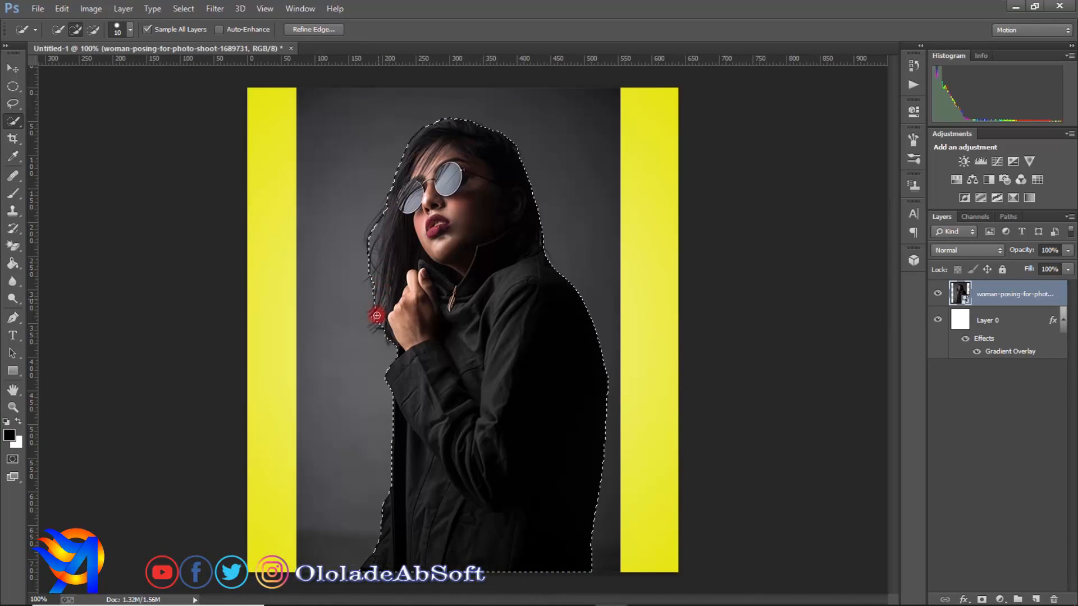
# - Refine the selection around the woman's loose hair with a size 5 brush and add the sunglasses lens back in
pyautogui.moveTo(374, 328); pyautogui.dragTo(385, 281)
pyautogui.hotkey('ctrl', 'z')
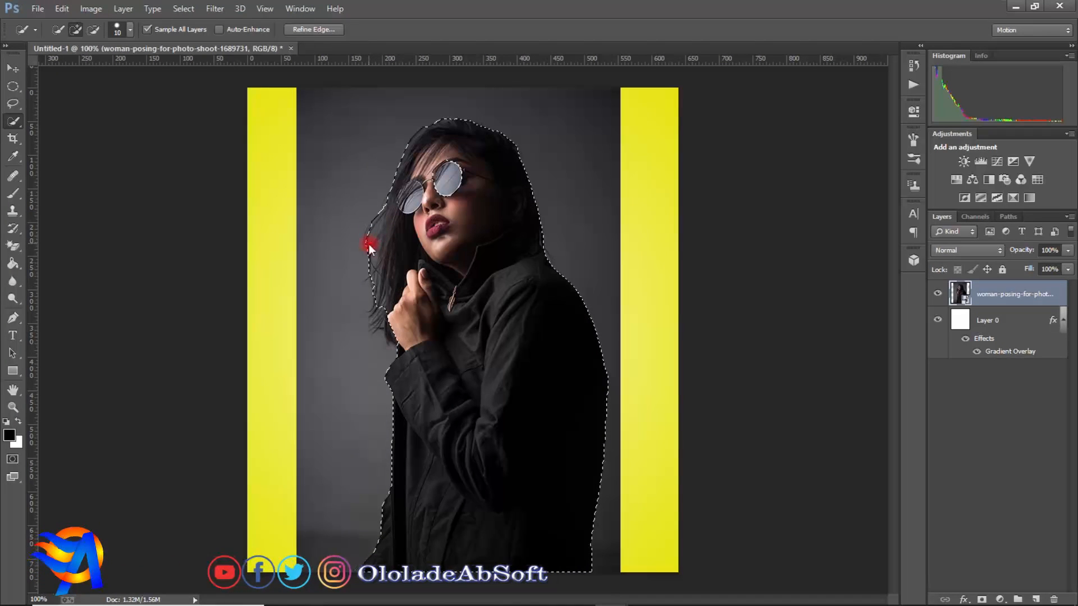
pyautogui.press('[')
pyautogui.press('[')
pyautogui.press('[')
pyautogui.press('[')
pyautogui.press('[')
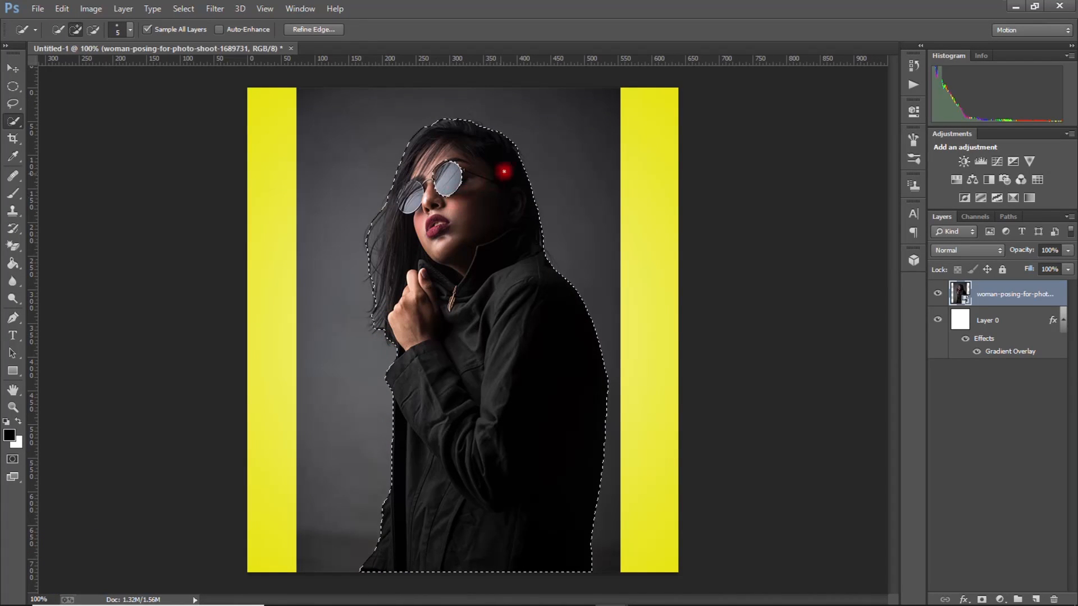
pyautogui.click(522, 158)
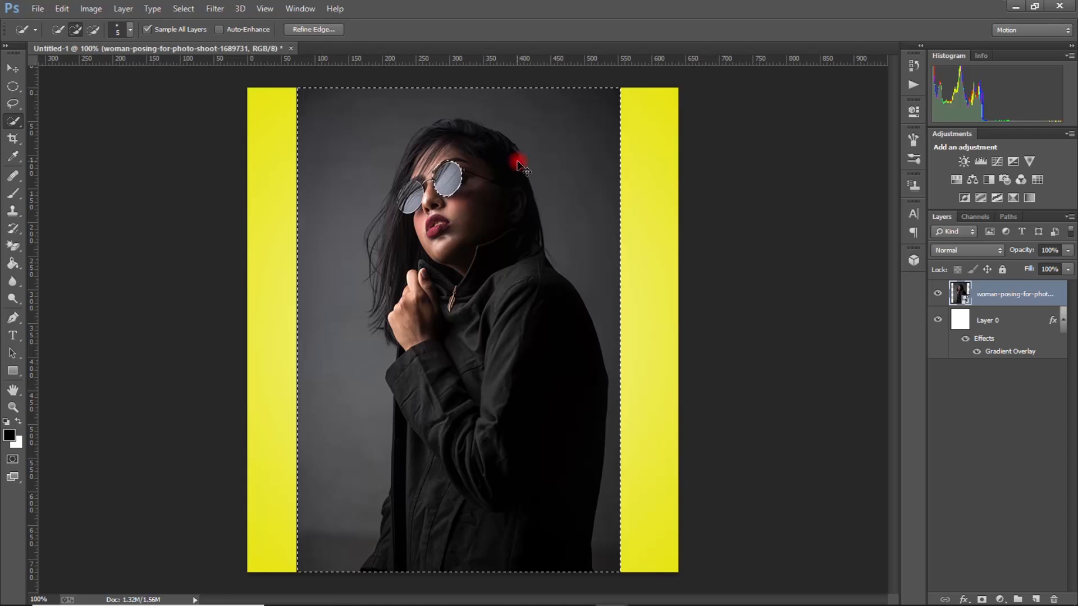
pyautogui.keyDown('alt'); pyautogui.click(511, 168); pyautogui.keyUp('alt')
pyautogui.moveTo(449, 192)
pyautogui.mouseDown()
pyautogui.moveTo(456, 164)
pyautogui.moveTo(452, 193)
pyautogui.moveTo(449, 173)
pyautogui.mouseUp()
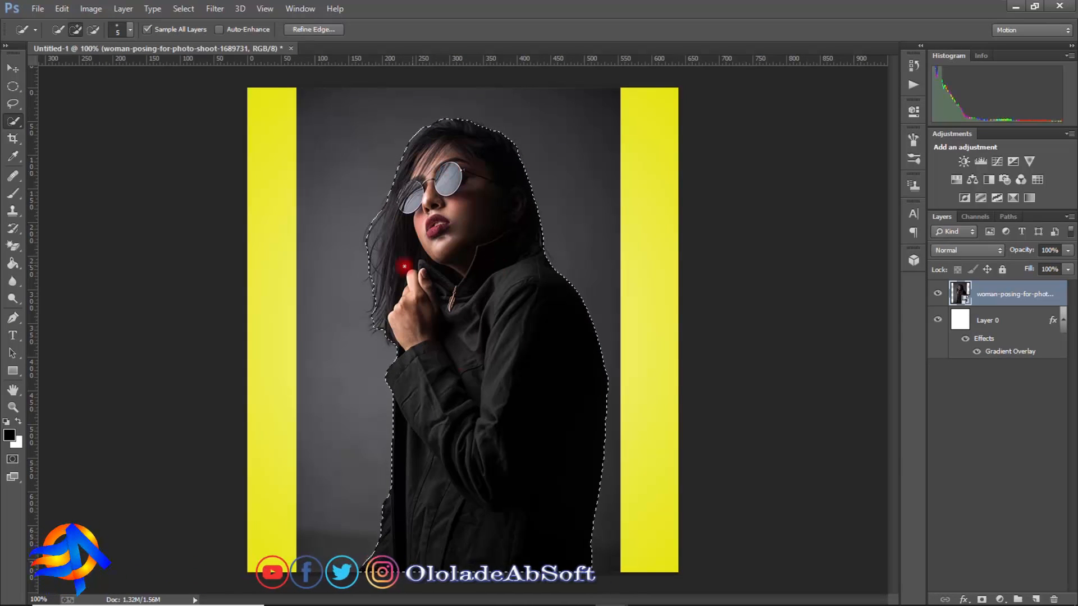
# - Increase the edge detection radius in Refine Edge and preview the cutout in On Layers view
pyautogui.click(300, 29)
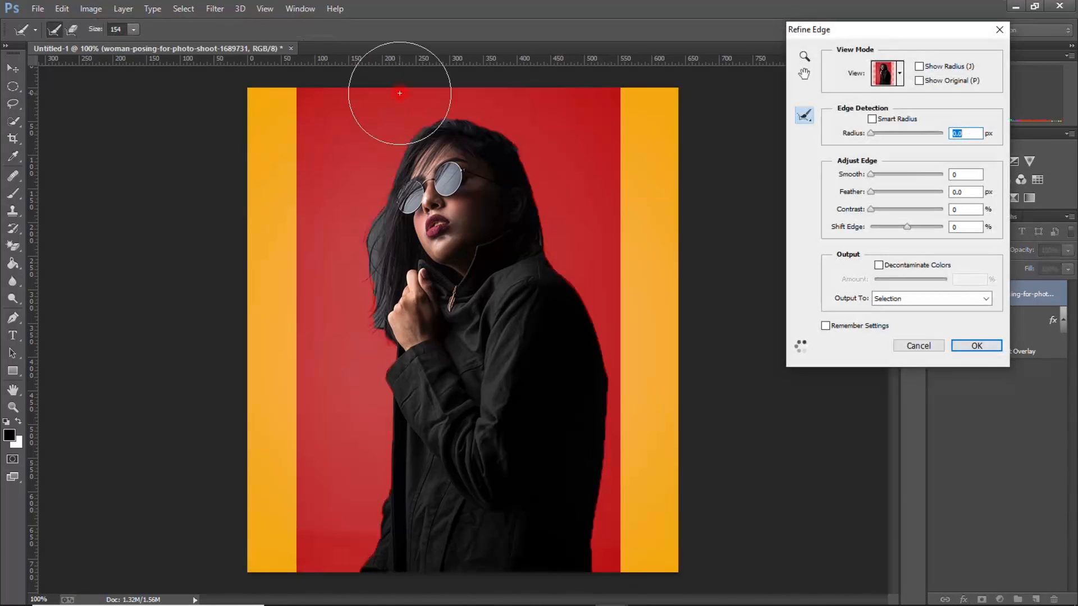
pyautogui.click(871, 133)
pyautogui.moveTo(890, 135); pyautogui.dragTo(895, 133)
pyautogui.click(888, 84)
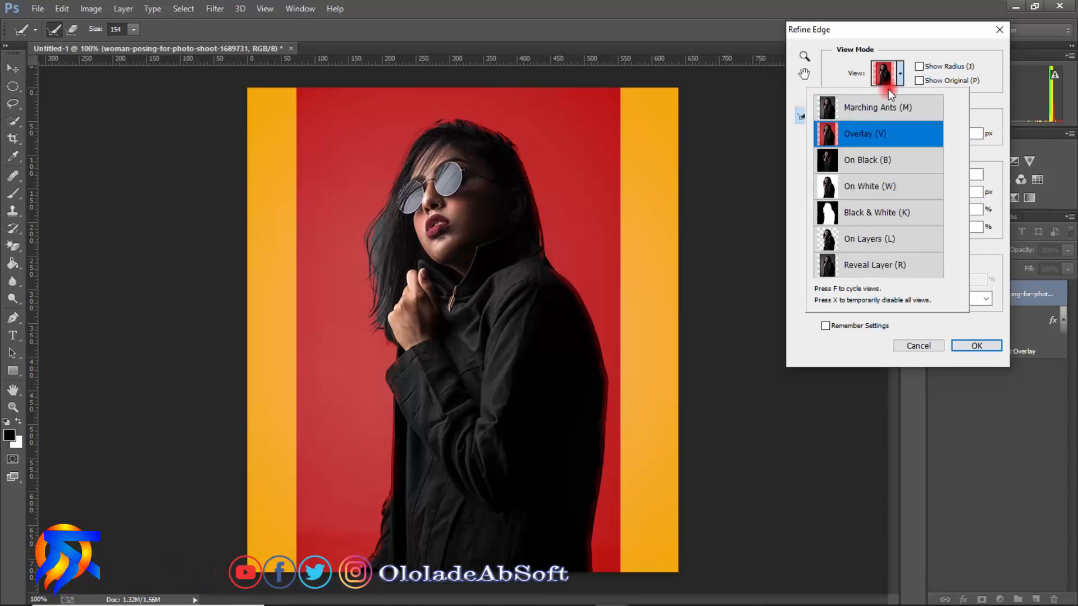
pyautogui.click(834, 228)
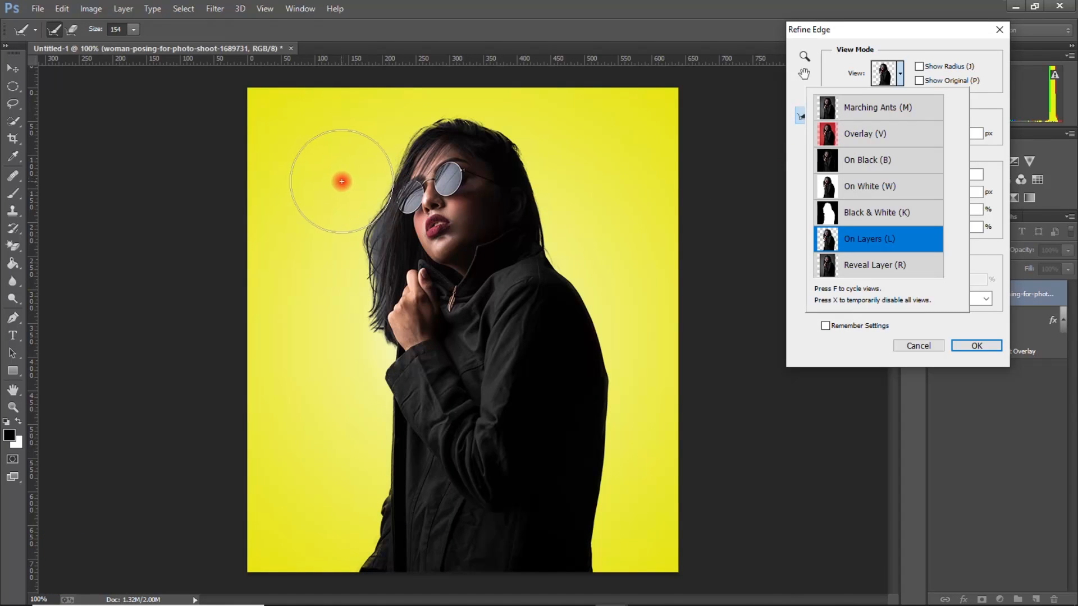
# - Brush the Refine Radius tool at size 26 over the loose hair strands beside the woman's face and down to her hand
pyautogui.click(792, 120)
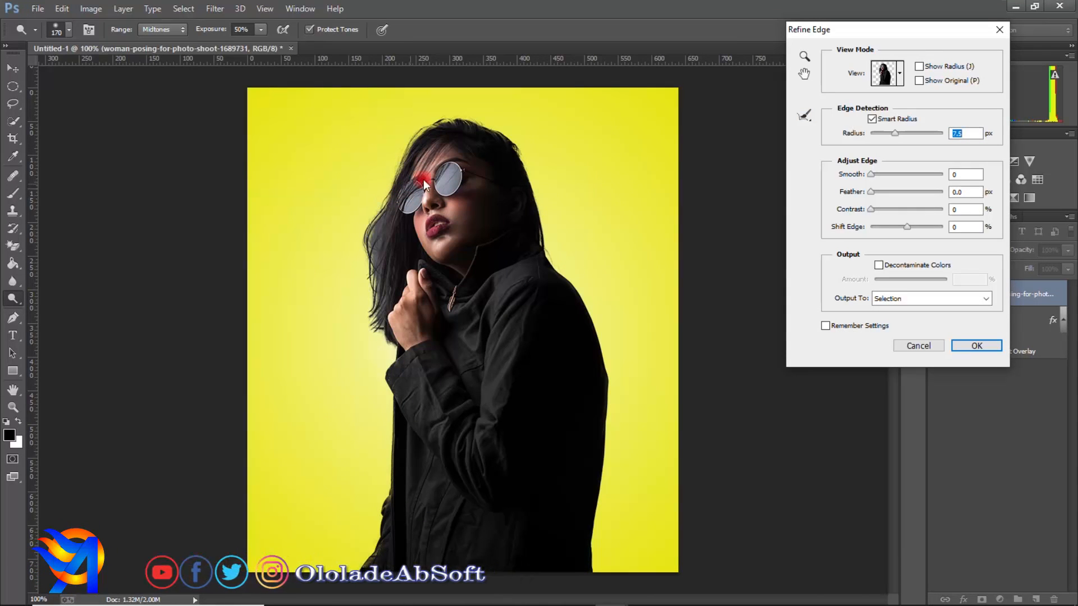
pyautogui.click(802, 116)
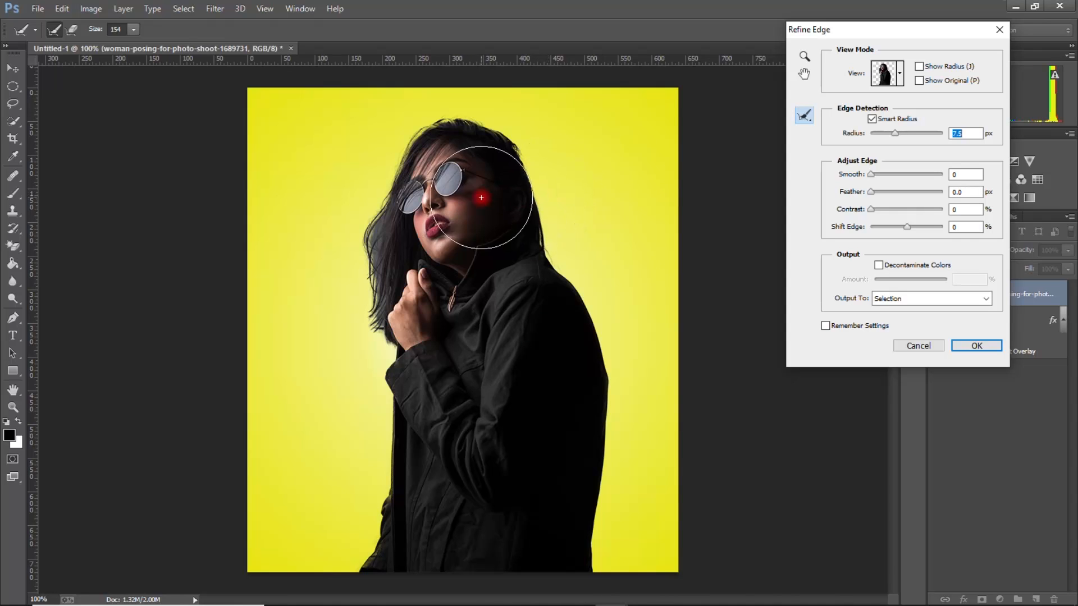
pyautogui.moveTo(342, 207)
pyautogui.mouseDown()
pyautogui.moveTo(320, 247)
pyautogui.moveTo(334, 248)
pyautogui.moveTo(341, 224)
pyautogui.mouseUp()
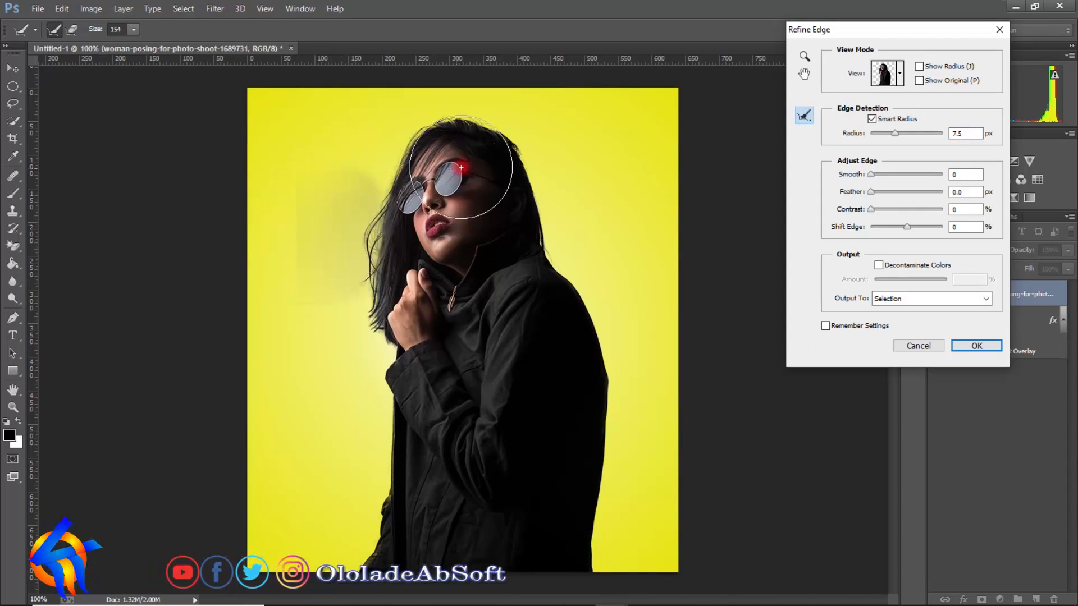
pyautogui.click(134, 29)
pyautogui.moveTo(130, 46); pyautogui.dragTo(76, 49)
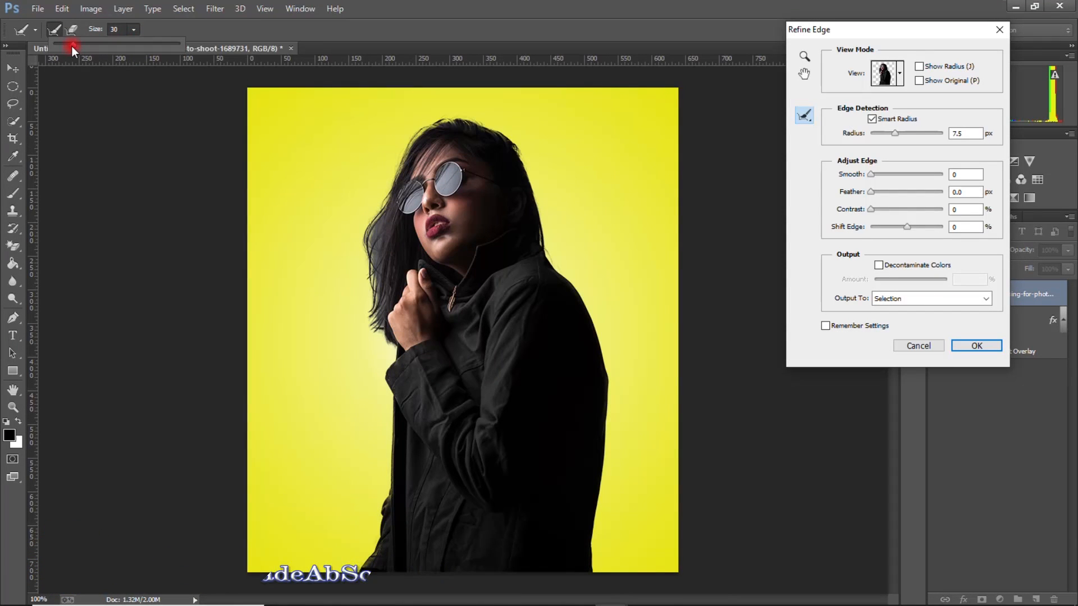
pyautogui.moveTo(386, 208); pyautogui.dragTo(377, 229)
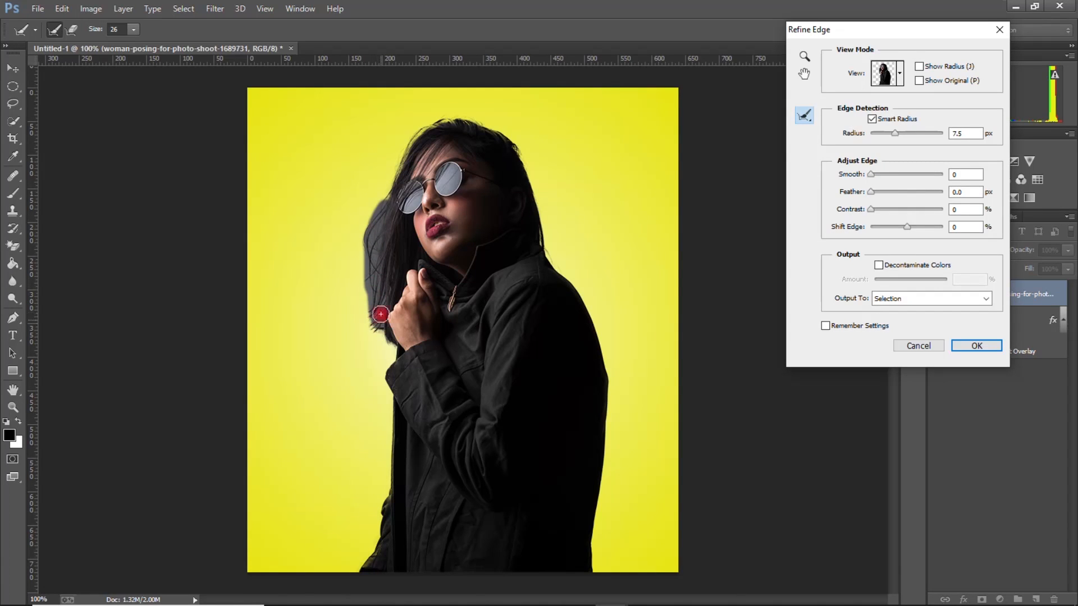
pyautogui.moveTo(381, 322); pyautogui.dragTo(390, 289)
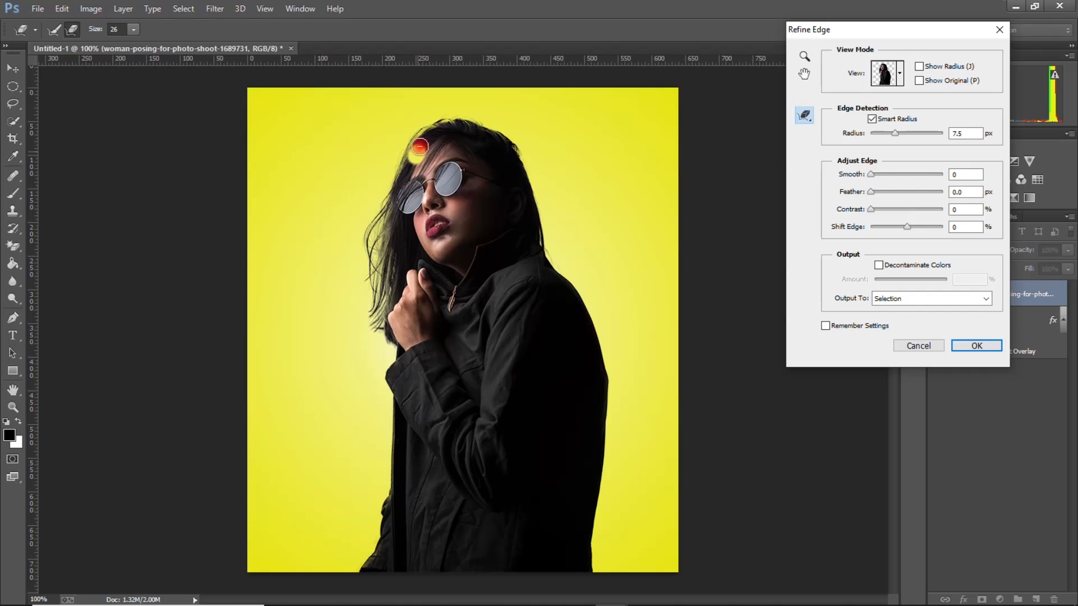
# - Erase edge refinements at size 26 over the crown, the hair beside her face and the coat's lower front edge
pyautogui.moveTo(455, 130); pyautogui.dragTo(505, 149)
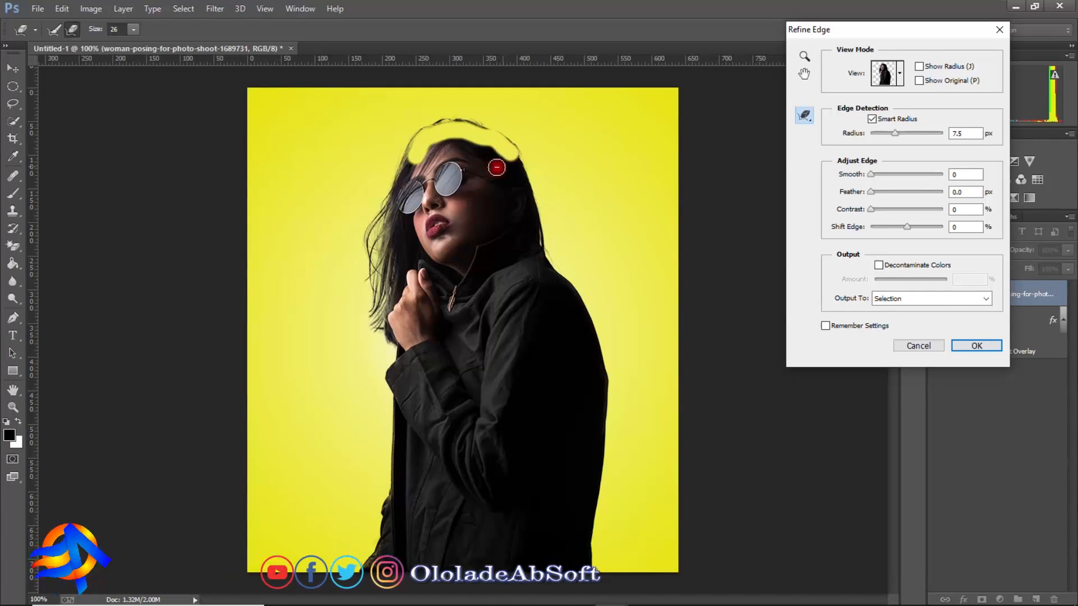
pyautogui.moveTo(467, 133); pyautogui.dragTo(442, 126)
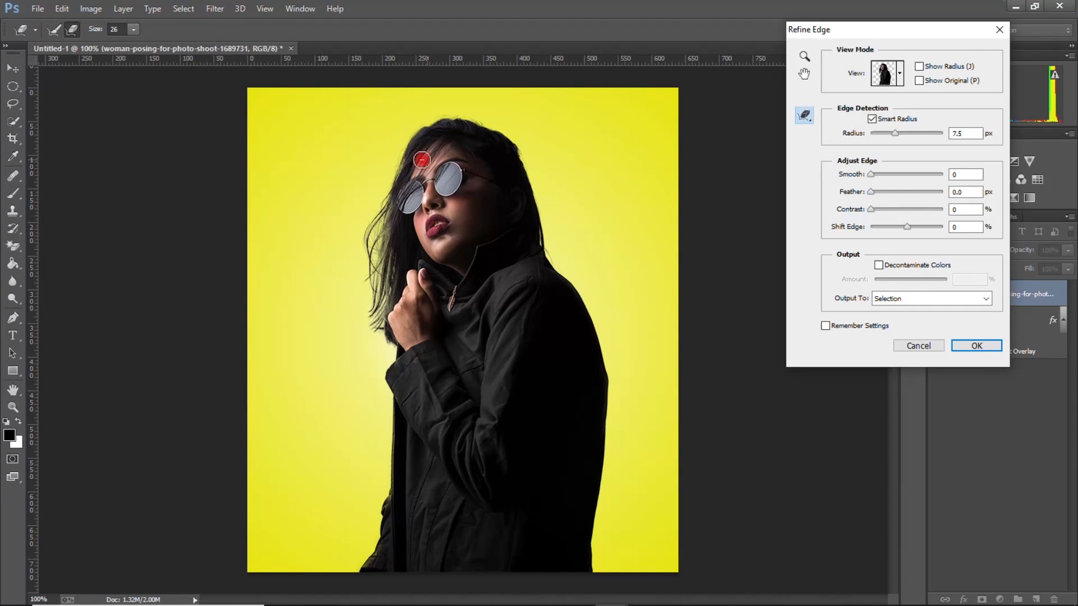
pyautogui.moveTo(397, 215); pyautogui.dragTo(411, 274)
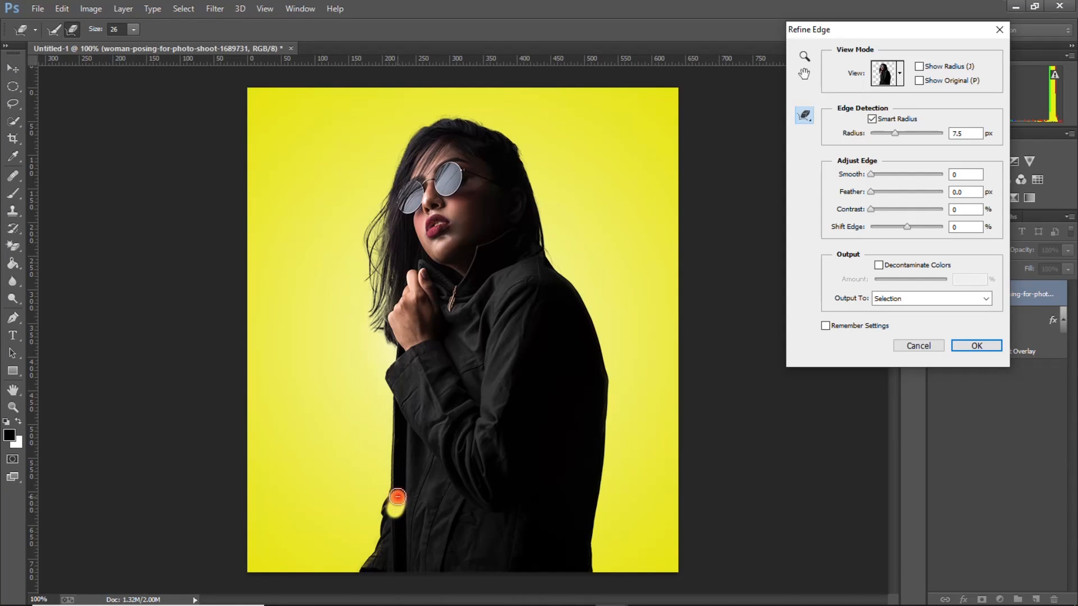
pyautogui.moveTo(397, 487); pyautogui.dragTo(394, 467)
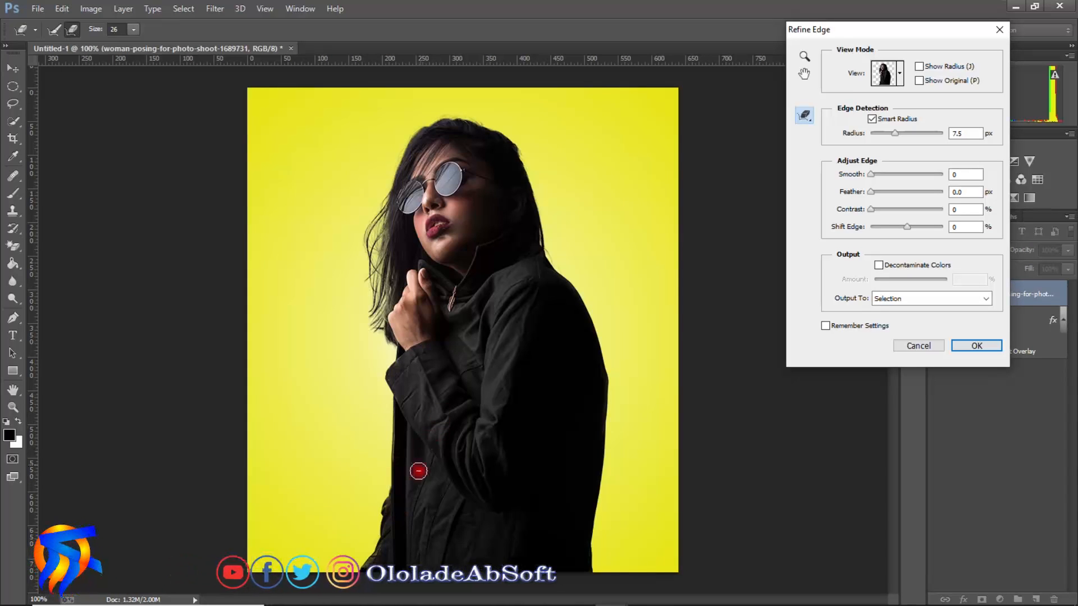
# - Set the edge's Smooth value to 18 and enable Decontaminate Colors with an amount of 59%
pyautogui.click(879, 174)
pyautogui.click(884, 174)
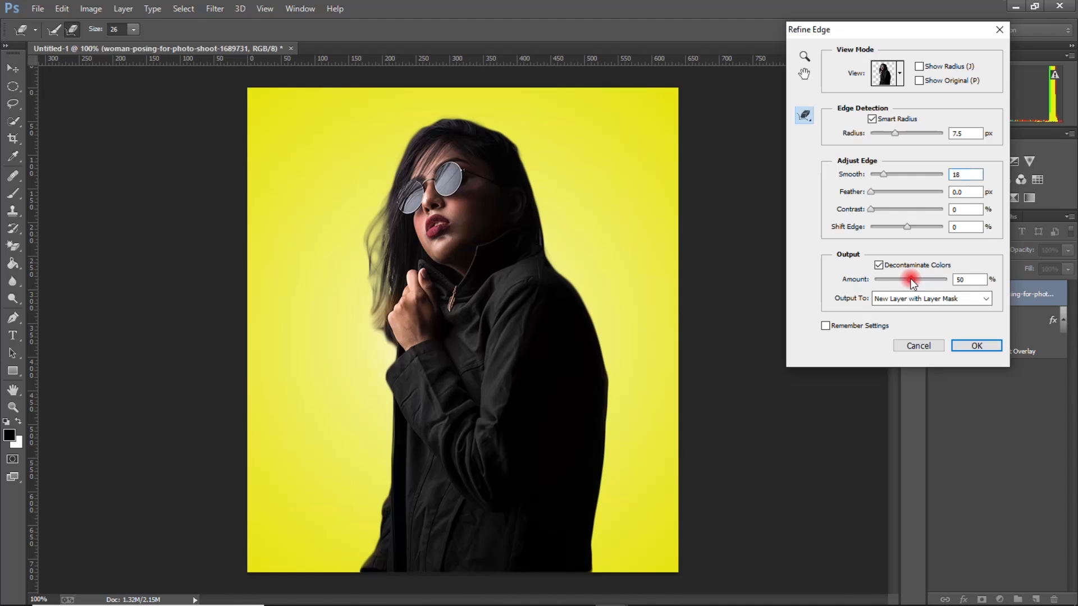
pyautogui.moveTo(946, 279); pyautogui.dragTo(916, 283)
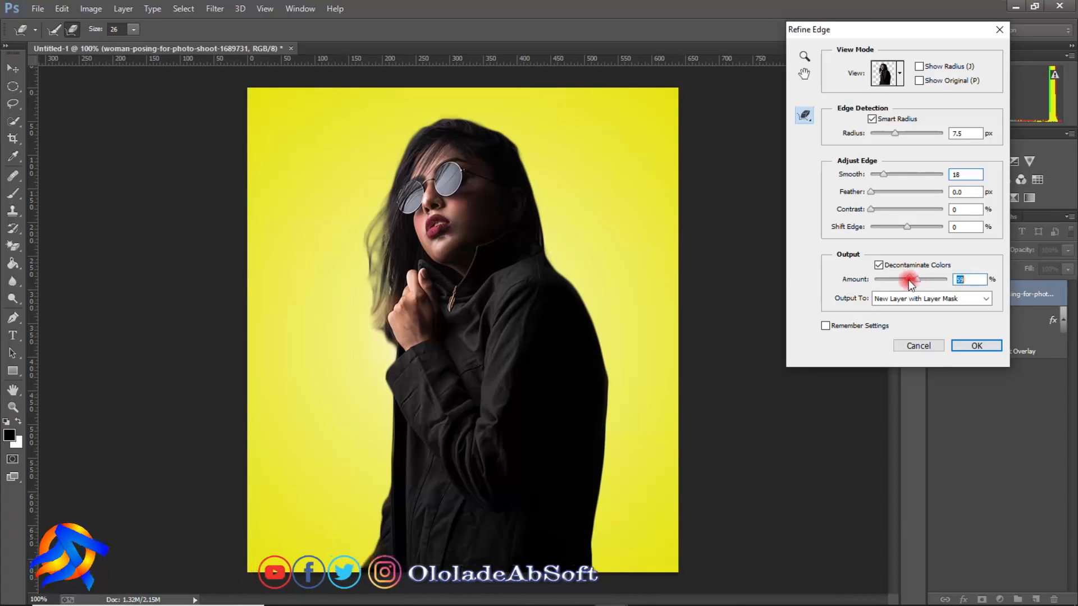
# - Retouch the loose hair edge beside her hand with the Erase Refinements and Refine Radius brushes at size 26
pyautogui.moveTo(386, 292); pyautogui.dragTo(393, 326)
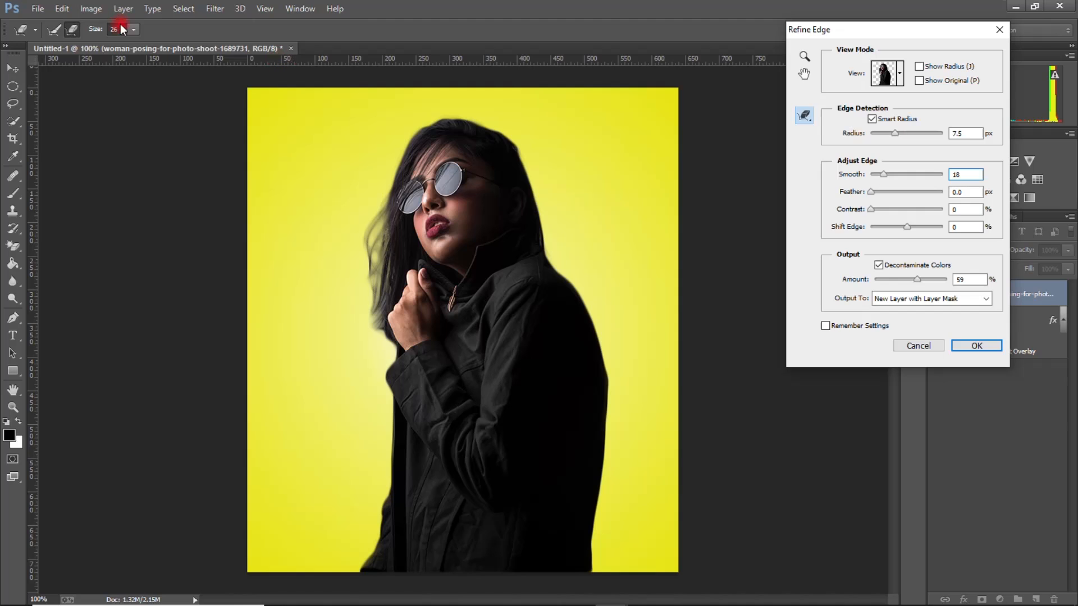
pyautogui.click(55, 29)
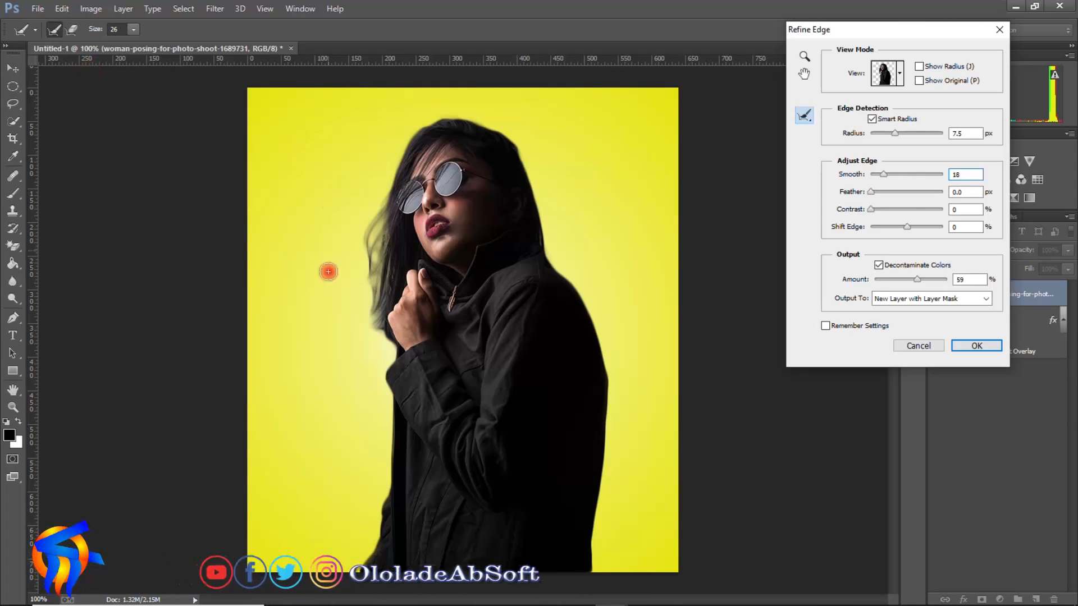
pyautogui.moveTo(369, 304); pyautogui.dragTo(373, 344)
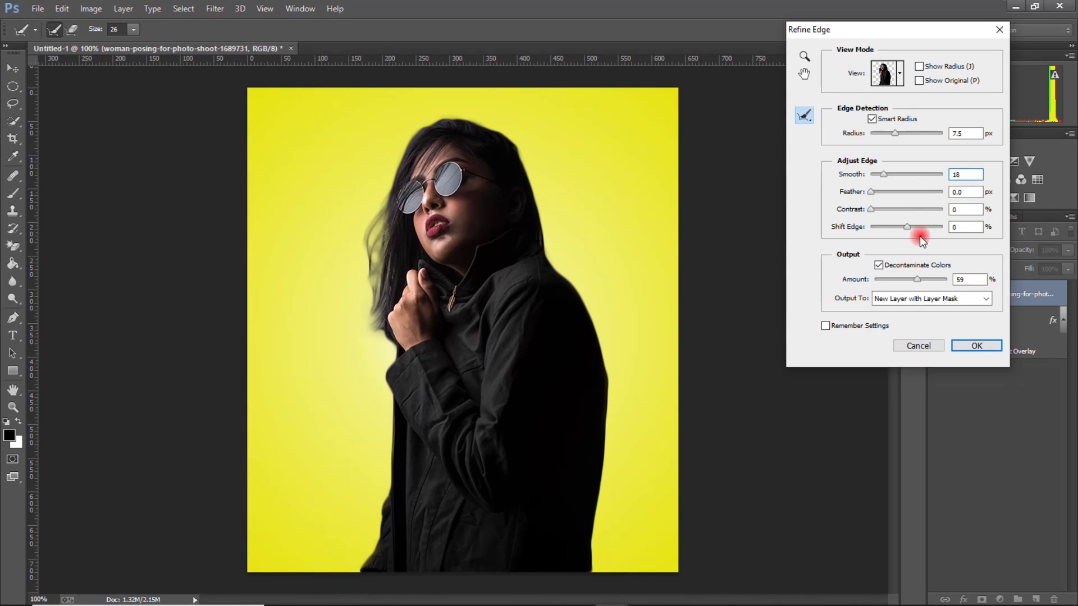
# - Output the refined cutout as a new layer with layer mask, check its visibility and target the layer's image instead of its mask
pyautogui.click(925, 299)
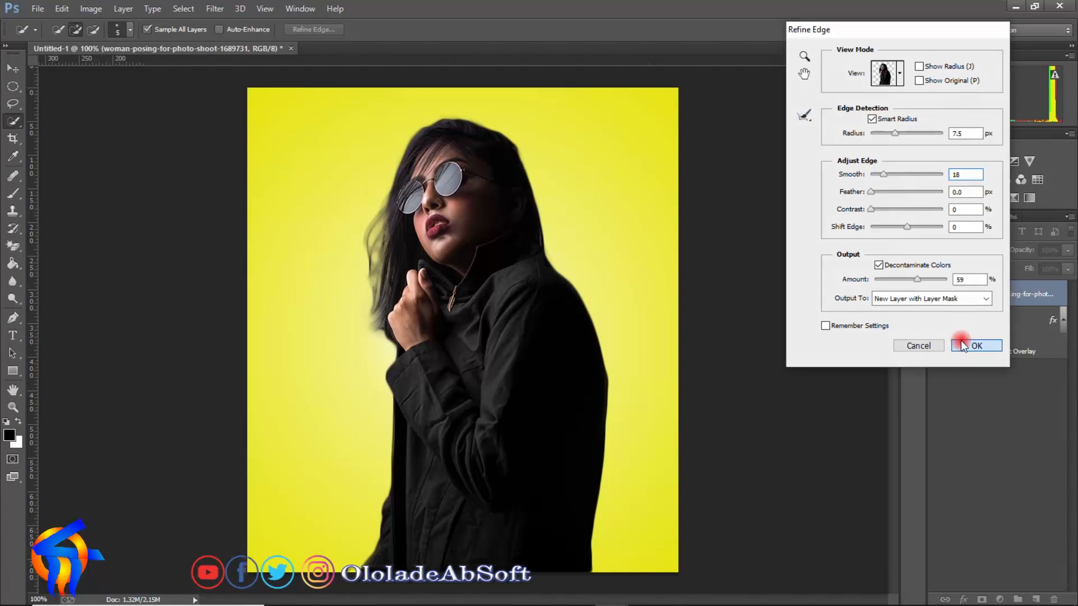
pyautogui.click(961, 341)
pyautogui.click(937, 294)
pyautogui.click(938, 294)
pyautogui.click(963, 301)
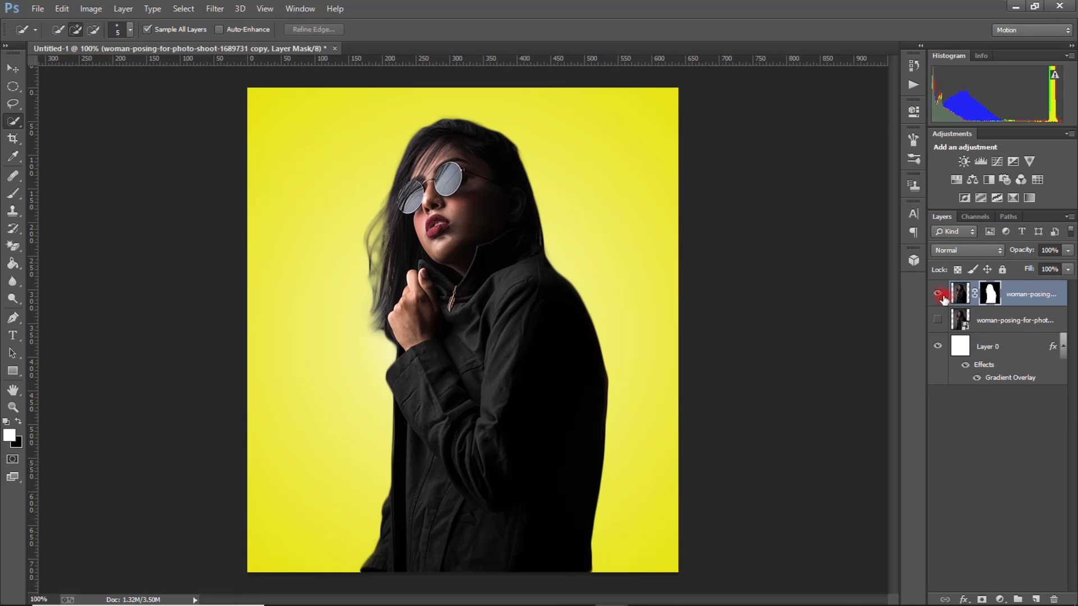
pyautogui.click(959, 297)
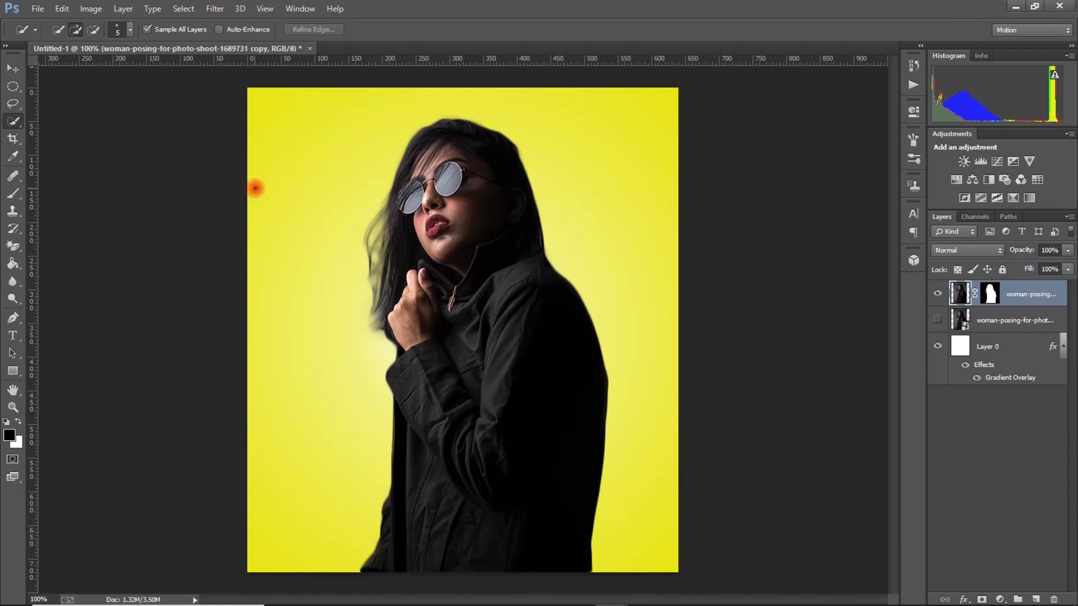
# - Place the dripping-paint-png image above the woman and shift it down so it spans the canvas width from her sunglasses downward
pyautogui.click(37, 9)
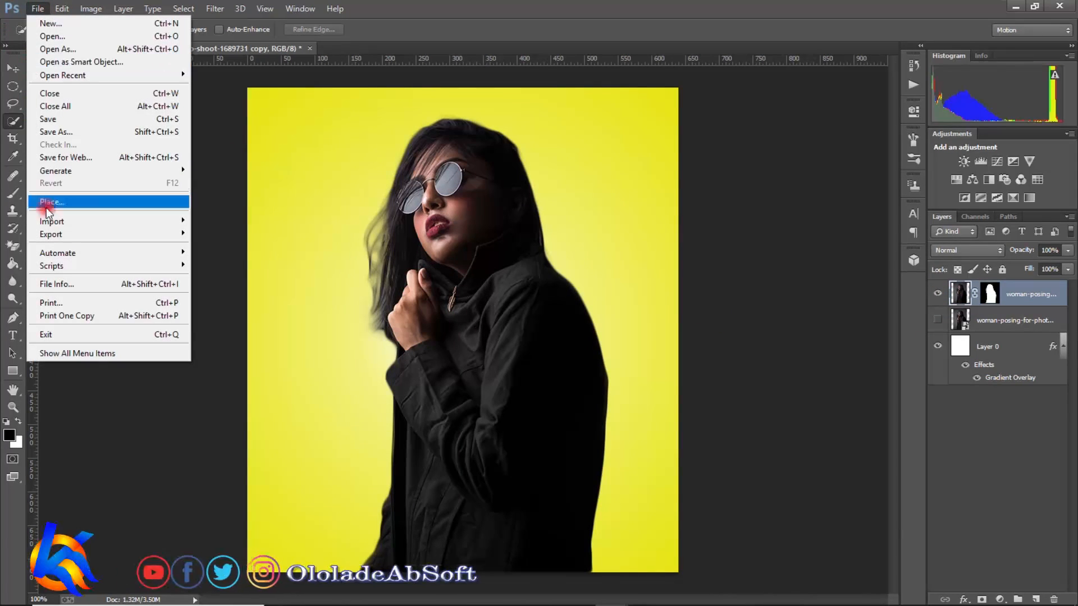
pyautogui.click(59, 177)
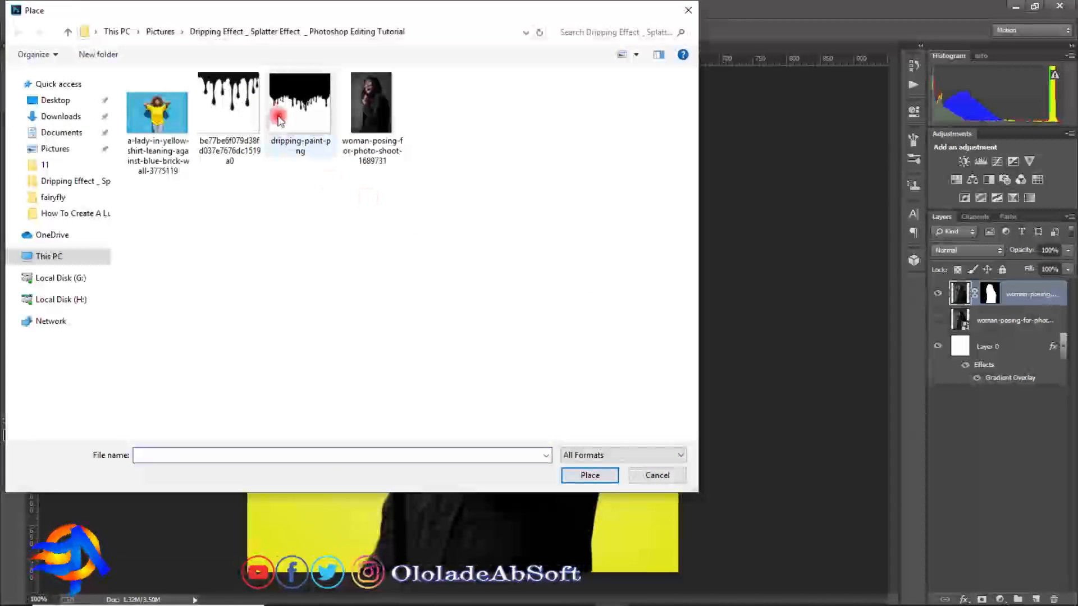
pyautogui.click(275, 105)
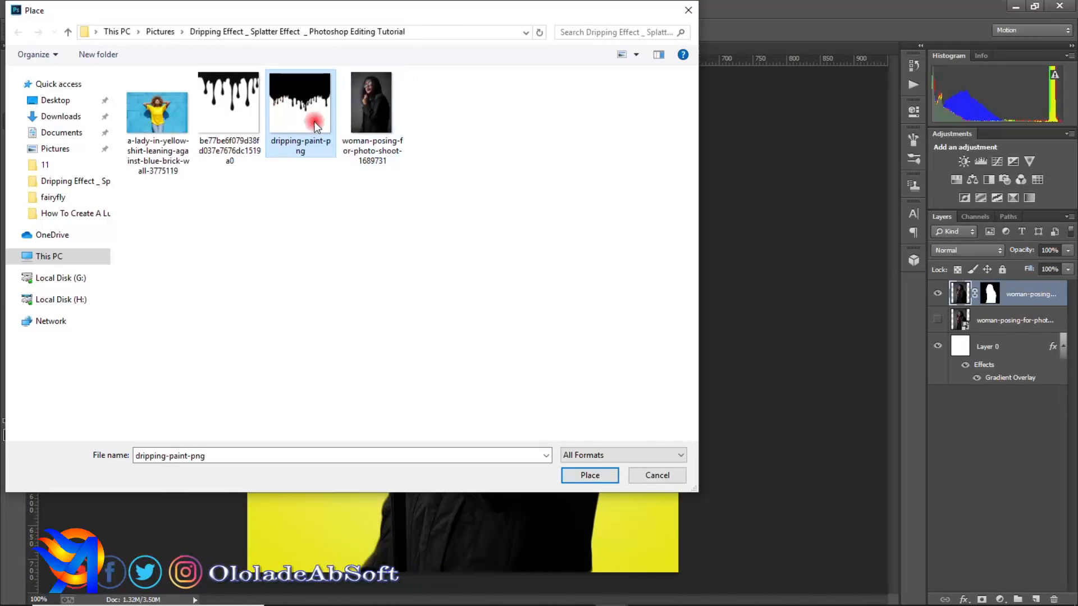
pyautogui.click(320, 141)
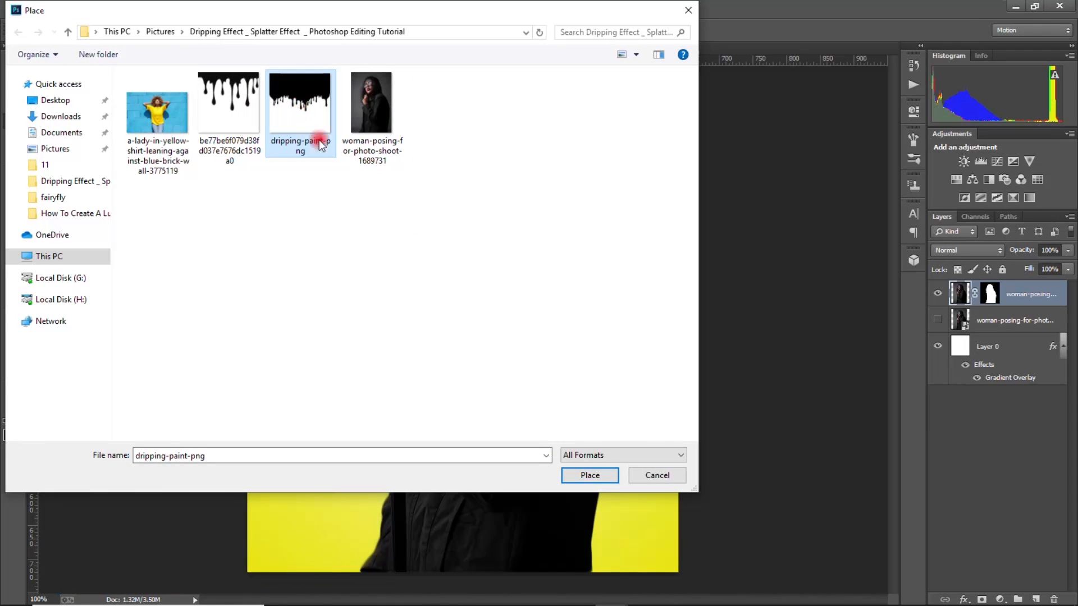
pyautogui.click(589, 476)
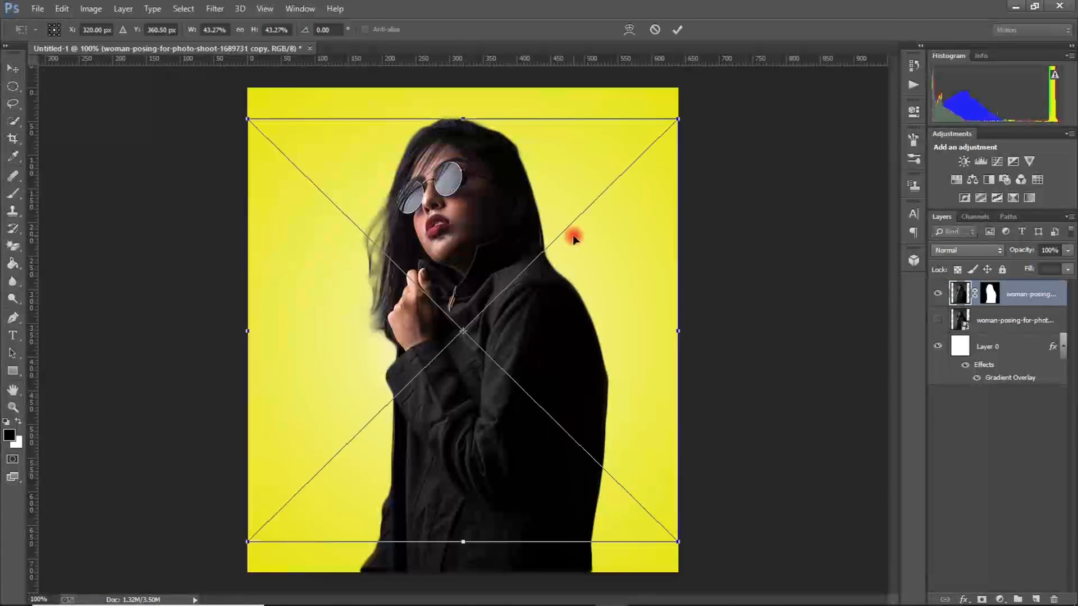
pyautogui.moveTo(584, 263); pyautogui.dragTo(587, 316)
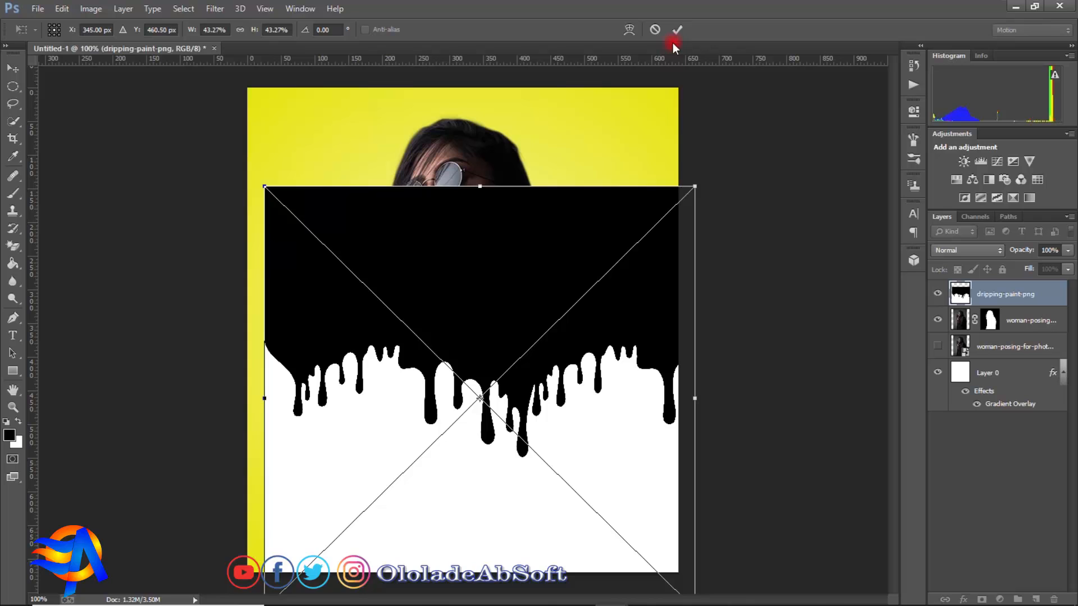
pyautogui.moveTo(571, 243)
pyautogui.mouseDown()
pyautogui.moveTo(561, 275)
pyautogui.moveTo(551, 269)
pyautogui.moveTo(577, 226)
pyautogui.mouseUp()
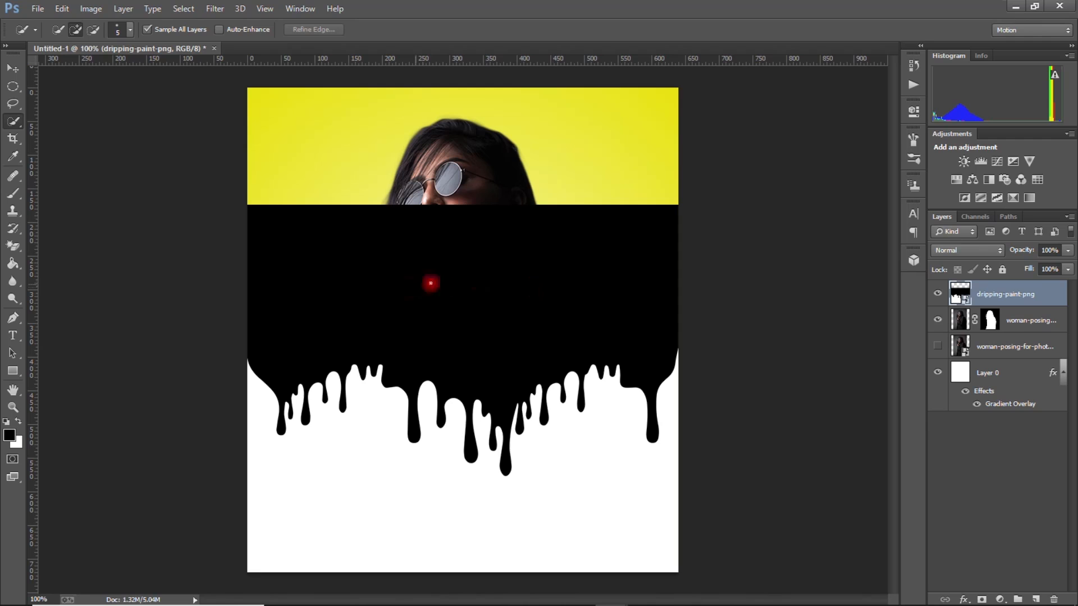
# - Remove the black area of the dripping-paint-png layer with the Magic Eraser at tolerance 32
pyautogui.click(12, 246)
pyautogui.rightClick(12, 245)
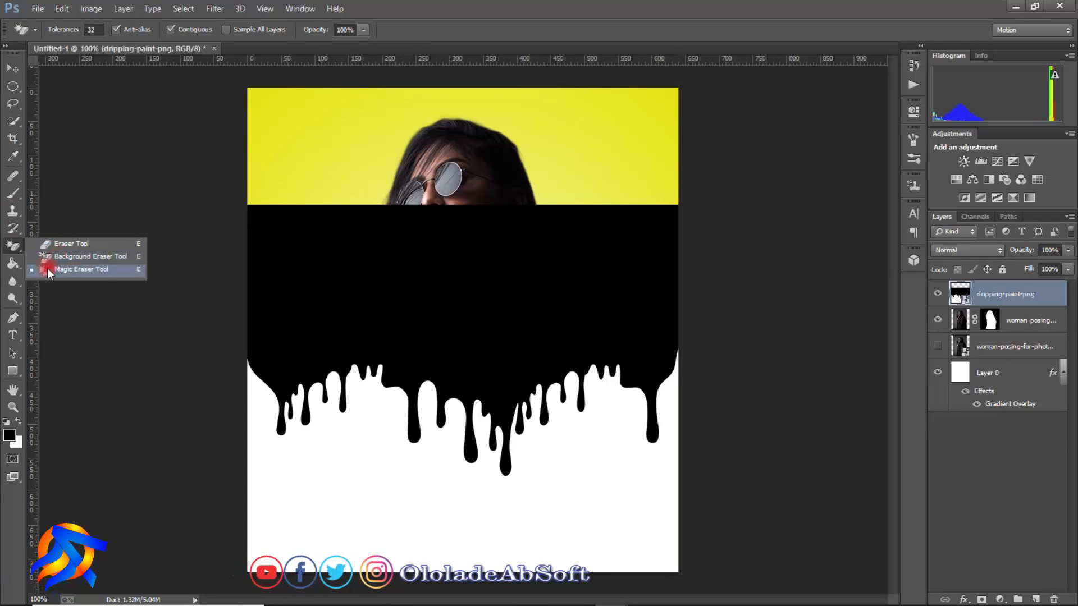
pyautogui.click(48, 270)
pyautogui.click(452, 279)
pyautogui.click(518, 236)
pyautogui.click(491, 279)
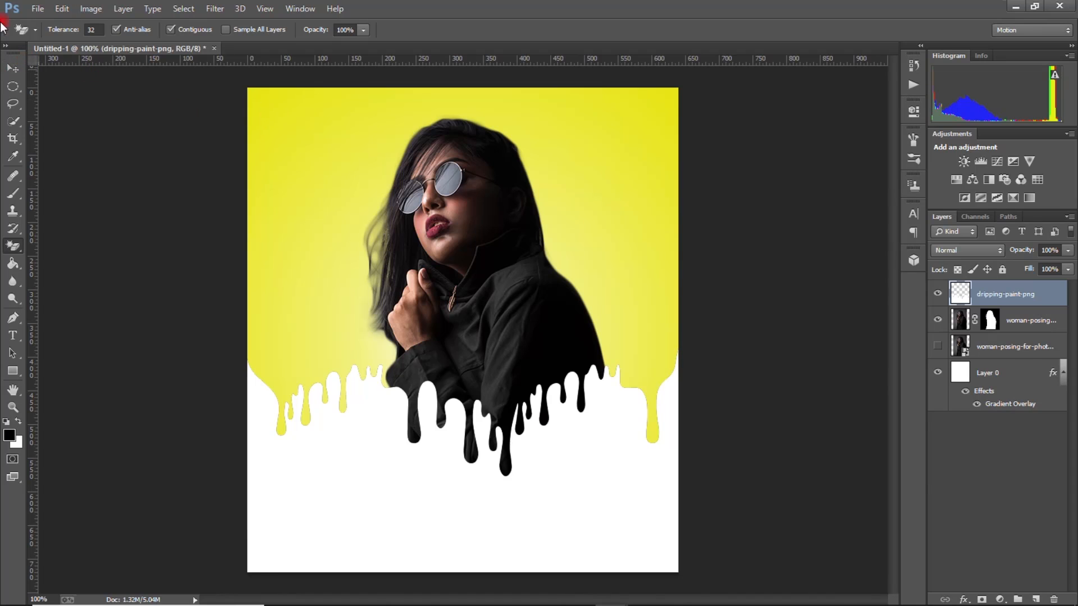
# - Scale the dripping-paint-png layer with Free Transform to about 74% width and height so its drips span the woman's lower jacket
pyautogui.press('v')
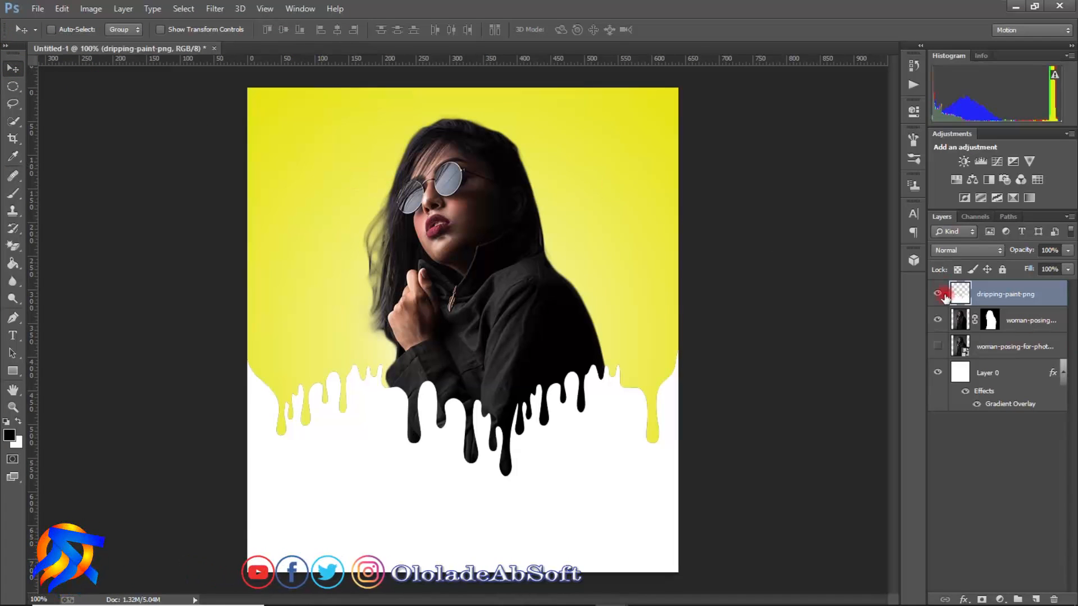
pyautogui.click(87, 10)
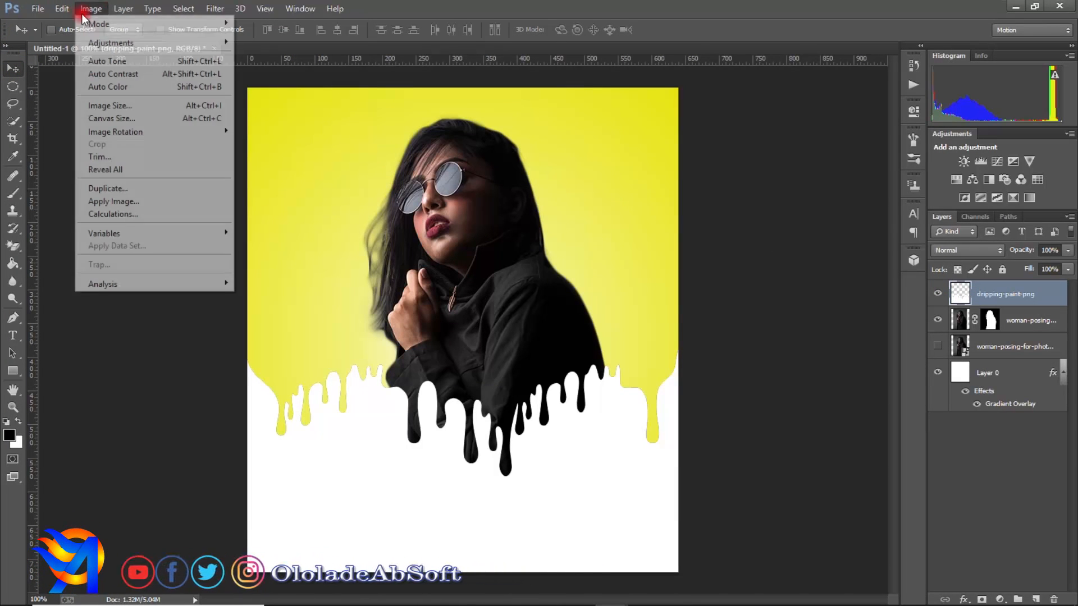
pyautogui.moveTo(59, 9)
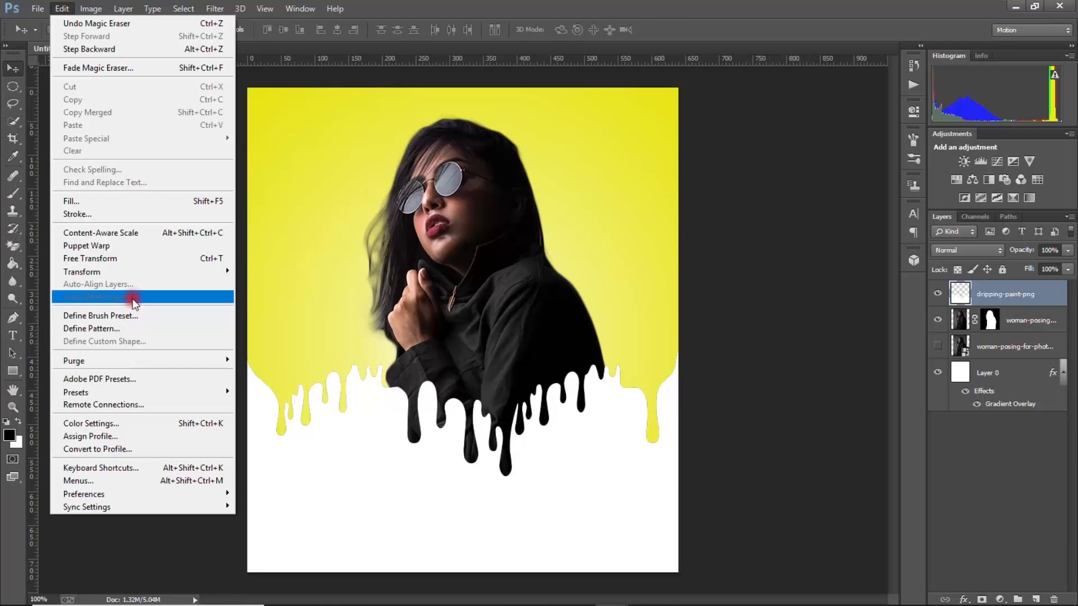
pyautogui.click(134, 257)
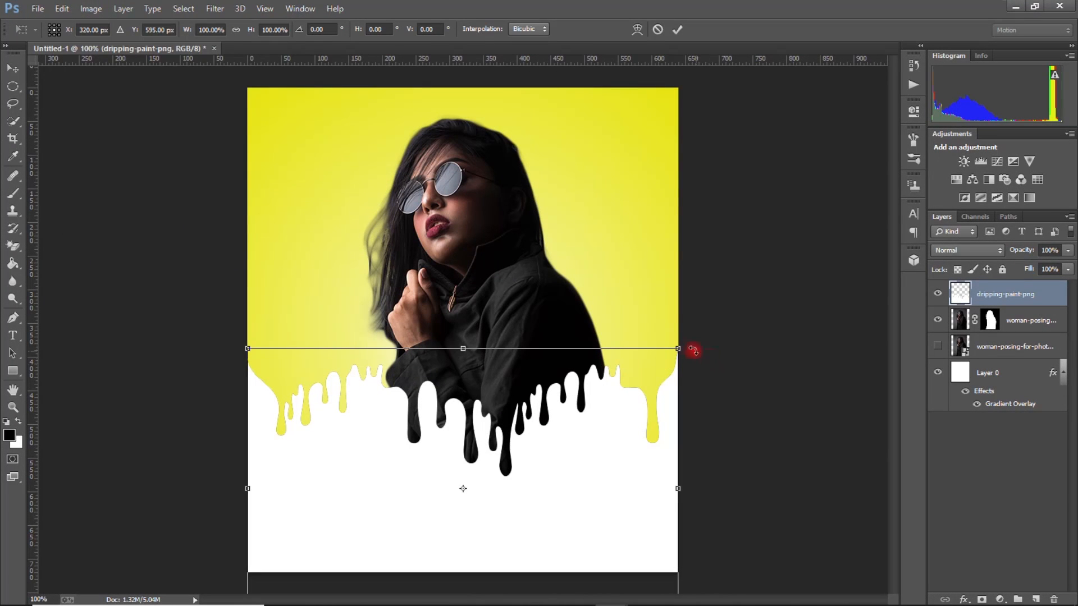
pyautogui.moveTo(679, 348); pyautogui.dragTo(620, 344)
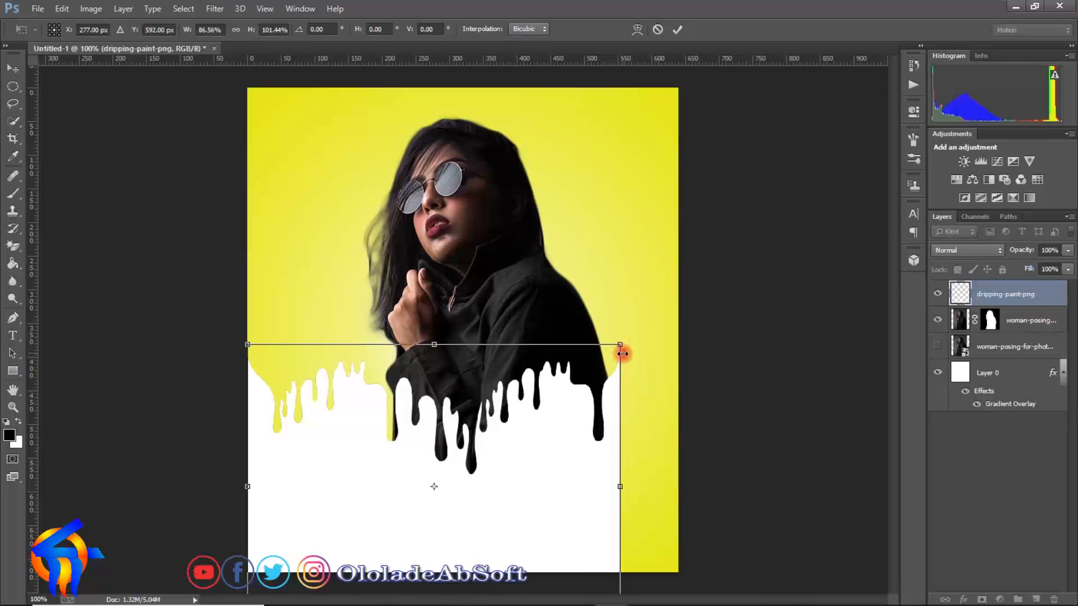
pyautogui.moveTo(247, 344)
pyautogui.mouseDown()
pyautogui.moveTo(369, 378)
pyautogui.moveTo(344, 372)
pyautogui.mouseUp()
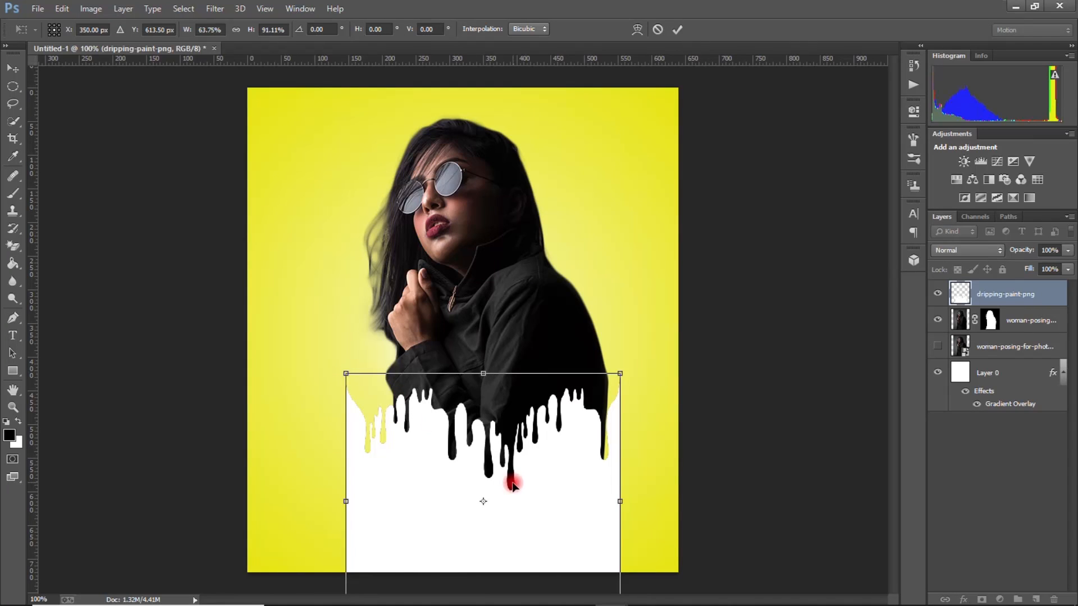
pyautogui.moveTo(488, 374); pyautogui.dragTo(476, 421)
pyautogui.moveTo(507, 537)
pyautogui.mouseDown()
pyautogui.moveTo(510, 482)
pyautogui.moveTo(512, 500)
pyautogui.mouseUp()
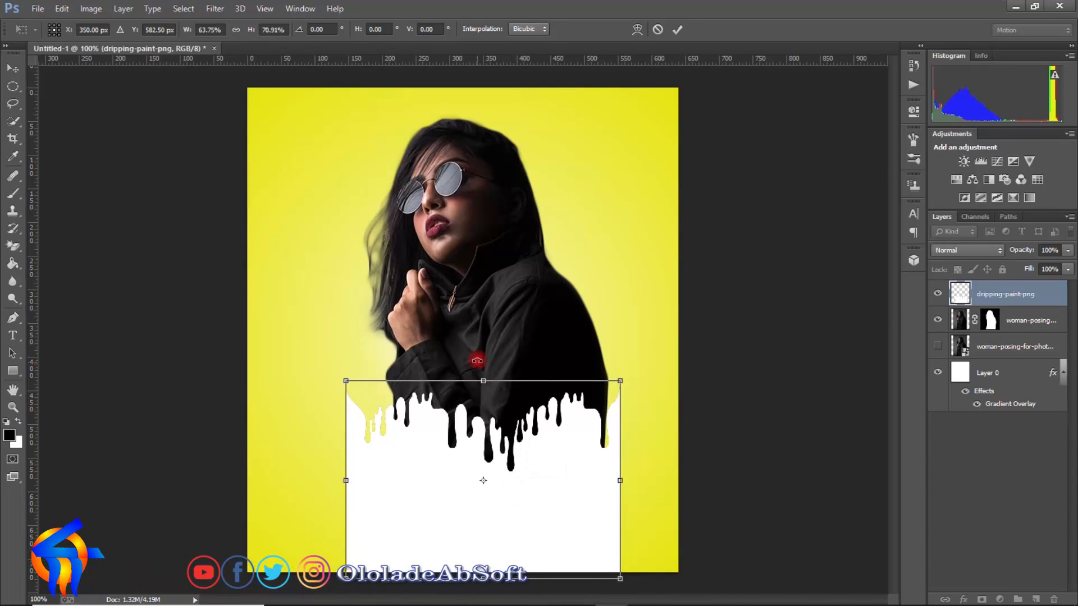
pyautogui.moveTo(483, 381)
pyautogui.mouseDown()
pyautogui.moveTo(485, 348)
pyautogui.moveTo(484, 372)
pyautogui.mouseUp()
pyautogui.moveTo(618, 475); pyautogui.dragTo(672, 481)
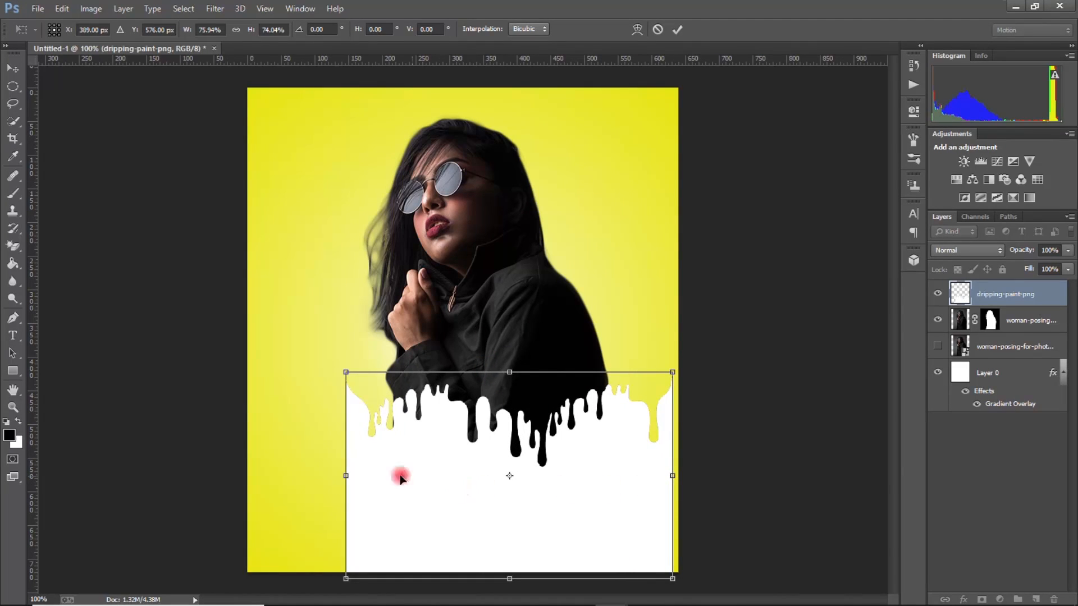
pyautogui.moveTo(350, 476)
pyautogui.mouseDown()
pyautogui.moveTo(373, 475)
pyautogui.moveTo(358, 475)
pyautogui.mouseUp()
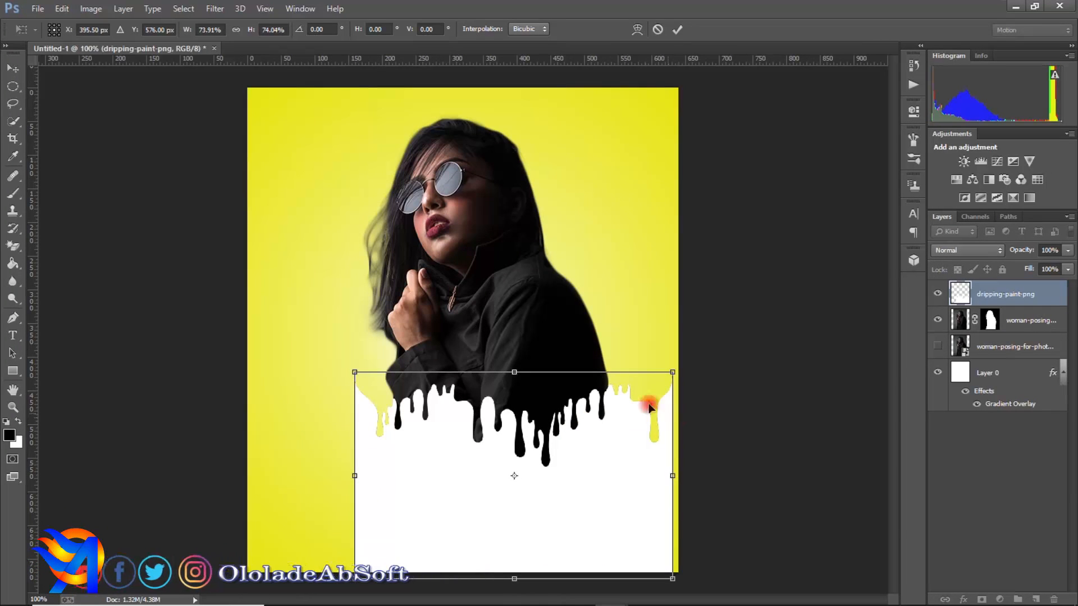
pyautogui.click(678, 30)
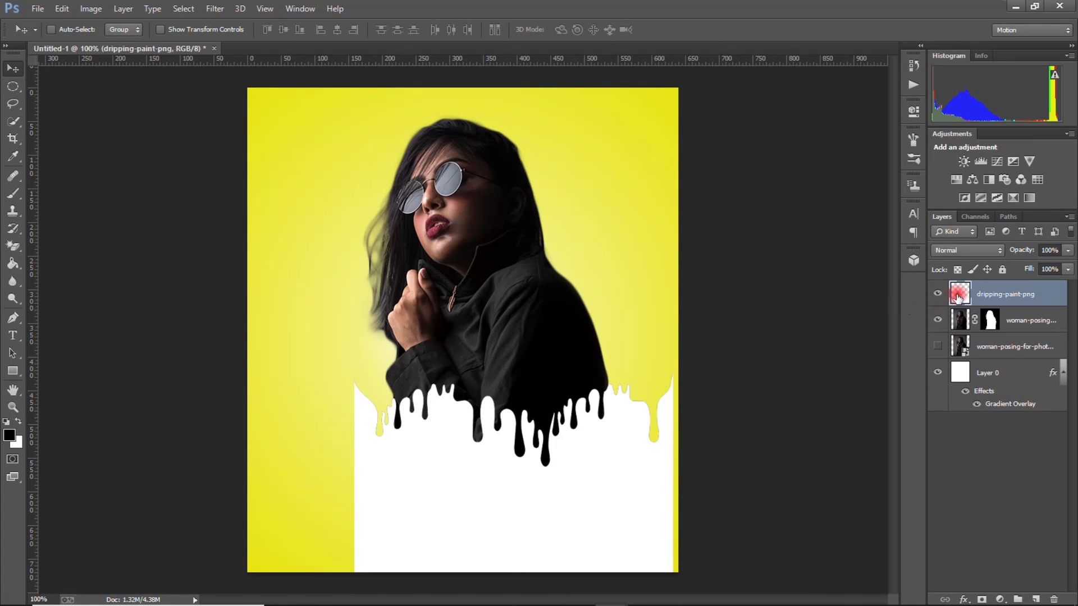
# - Load the opaque pixels of the dripping-paint-png layer as a selection
pyautogui.rightClick(965, 298)
pyautogui.press('Escape')
pyautogui.rightClick(964, 300)
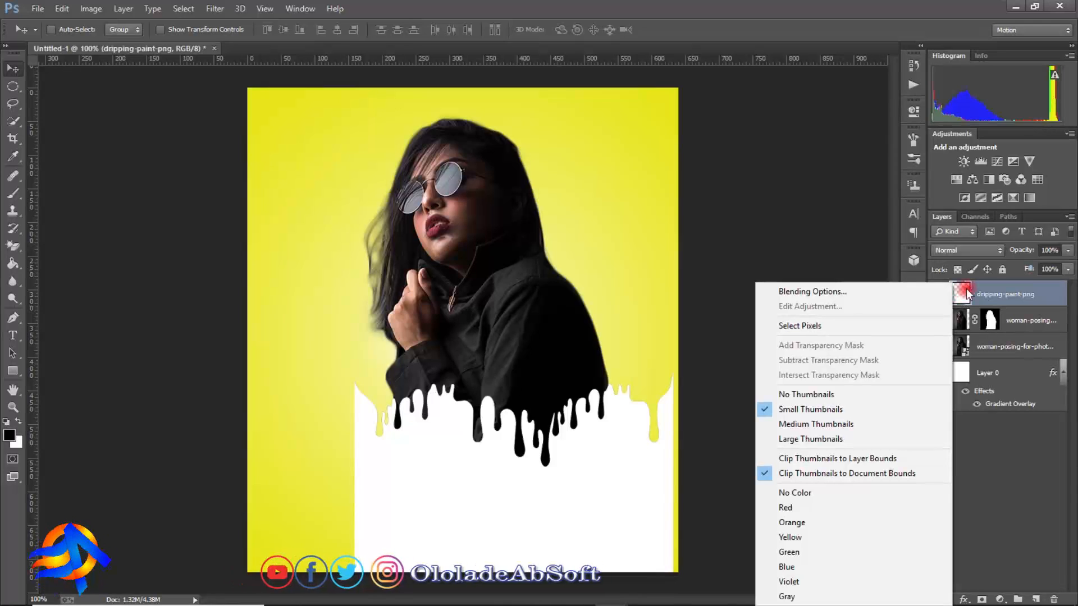
pyautogui.rightClick(977, 297)
pyautogui.rightClick(989, 295)
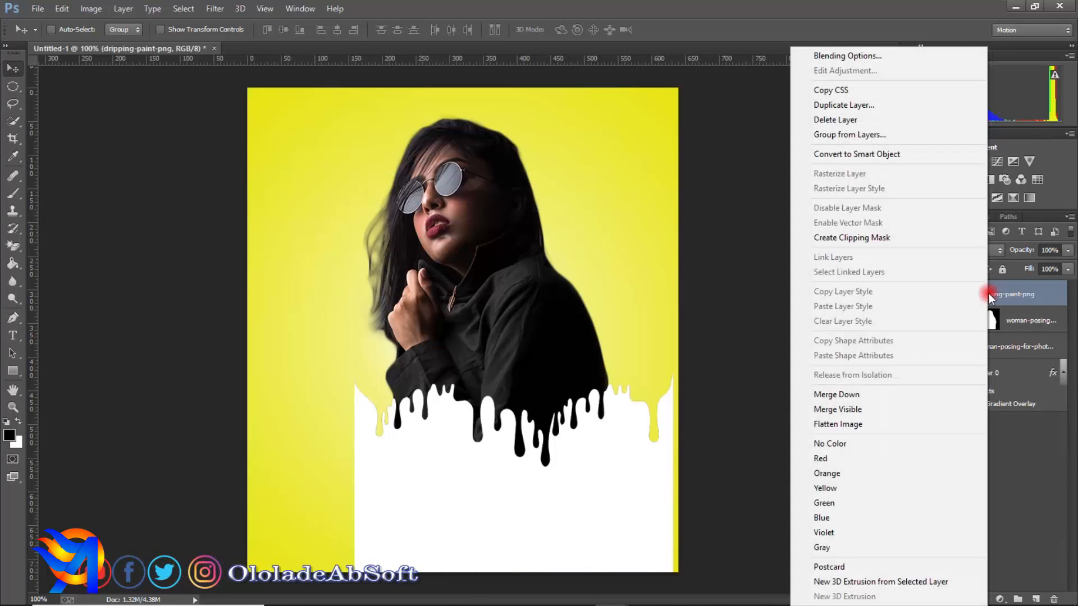
pyautogui.click(991, 296)
pyautogui.rightClick(956, 298)
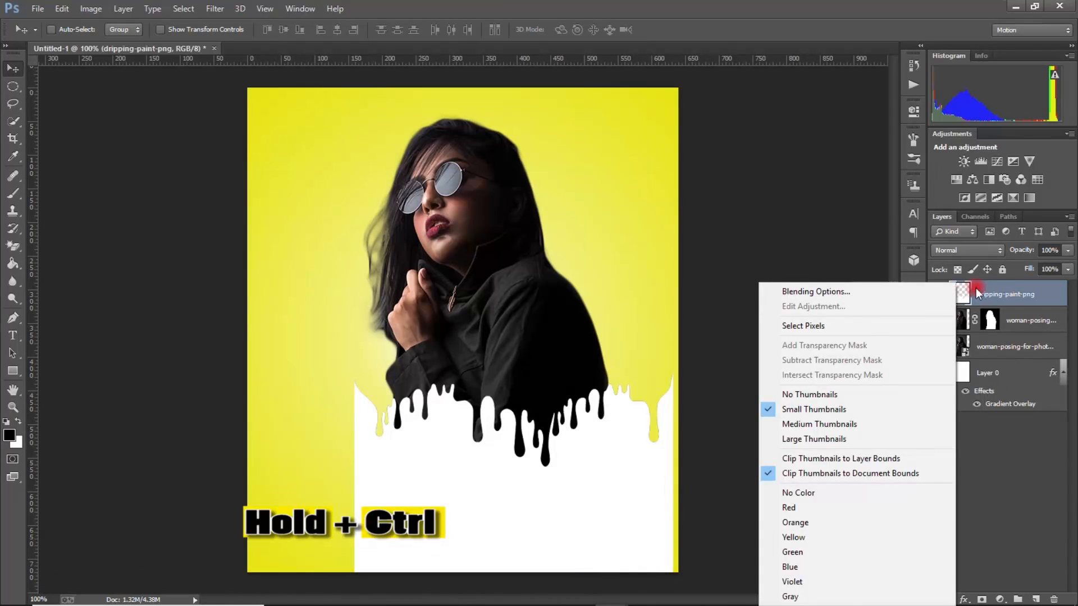
pyautogui.click(979, 289)
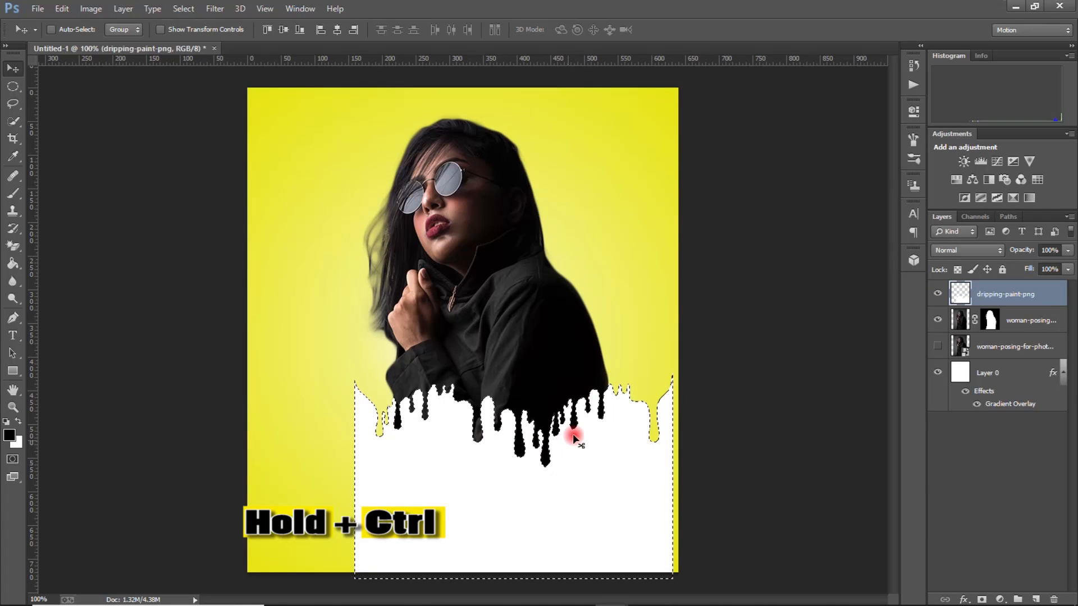
# - Delete the drip-shaped selected area from the woman cutout's image with the dripping-paint-png layer hidden, and clear the selection
pyautogui.click(938, 294)
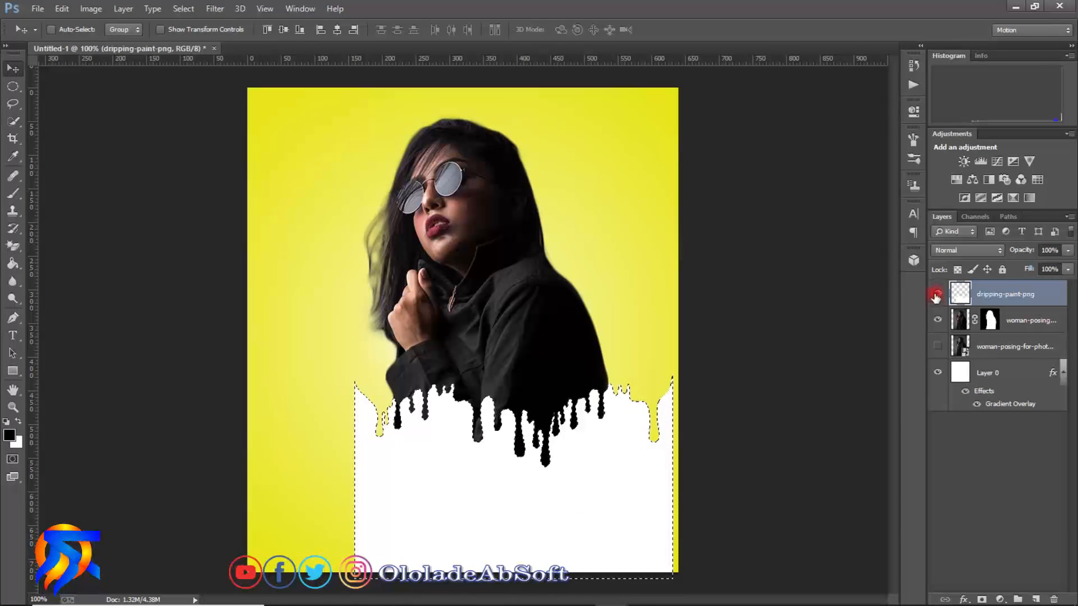
pyautogui.click(962, 319)
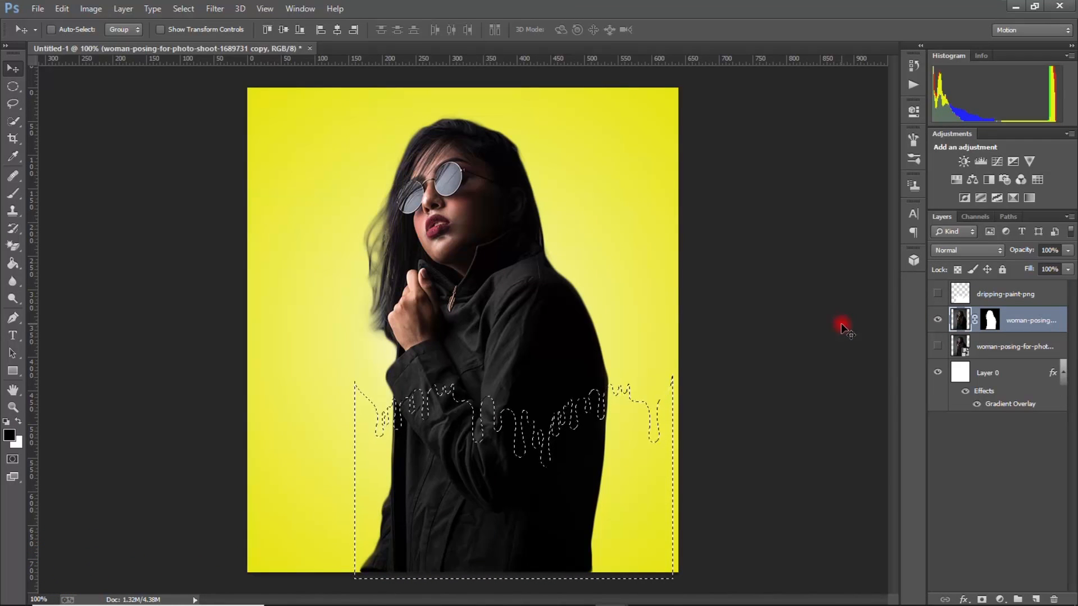
pyautogui.press('Delete')
pyautogui.press('b')
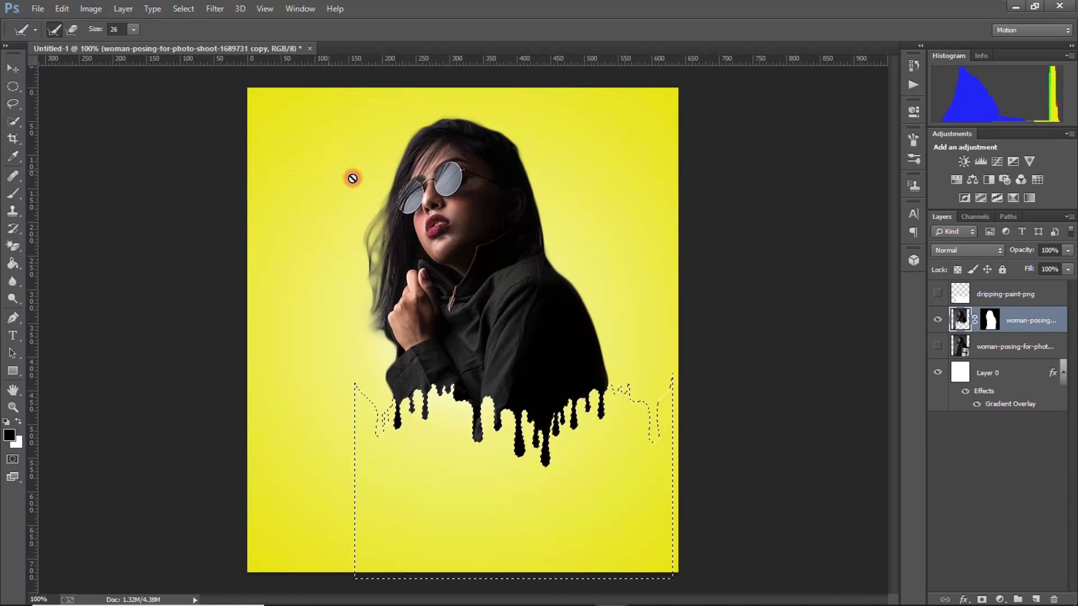
pyautogui.click(170, 10)
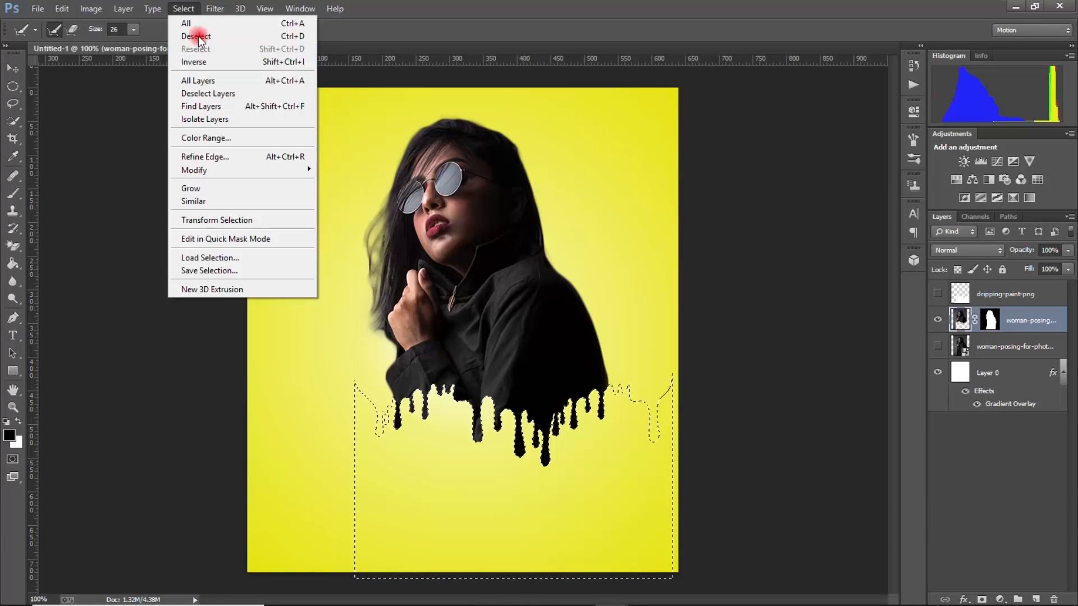
pyautogui.click(197, 37)
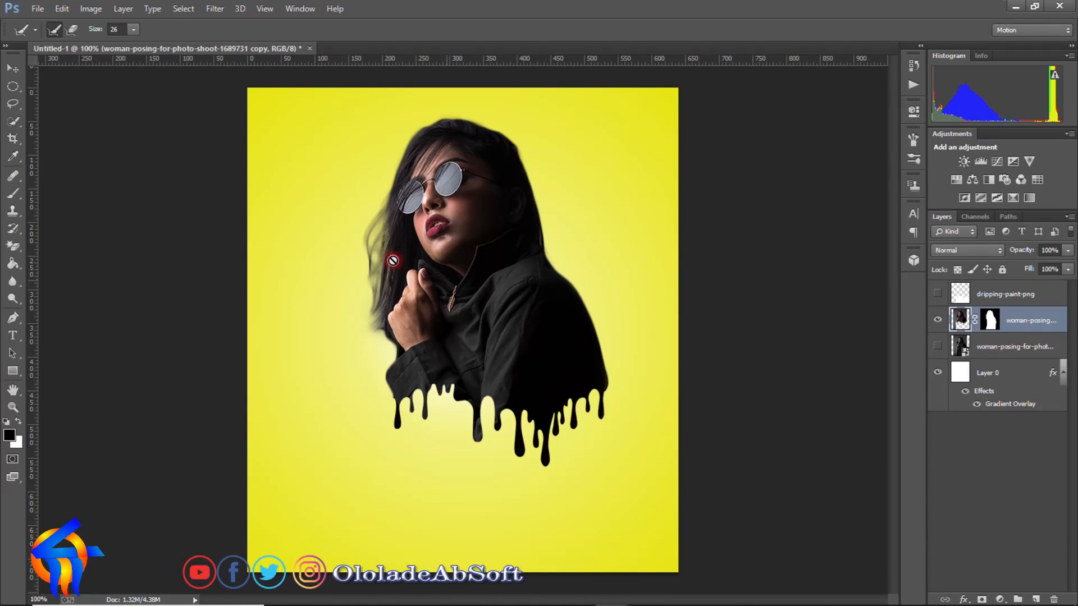
# - Move the dripping woman cutout slightly down and left on the canvas, and shrink it a little with Free Transform
pyautogui.click(11, 69)
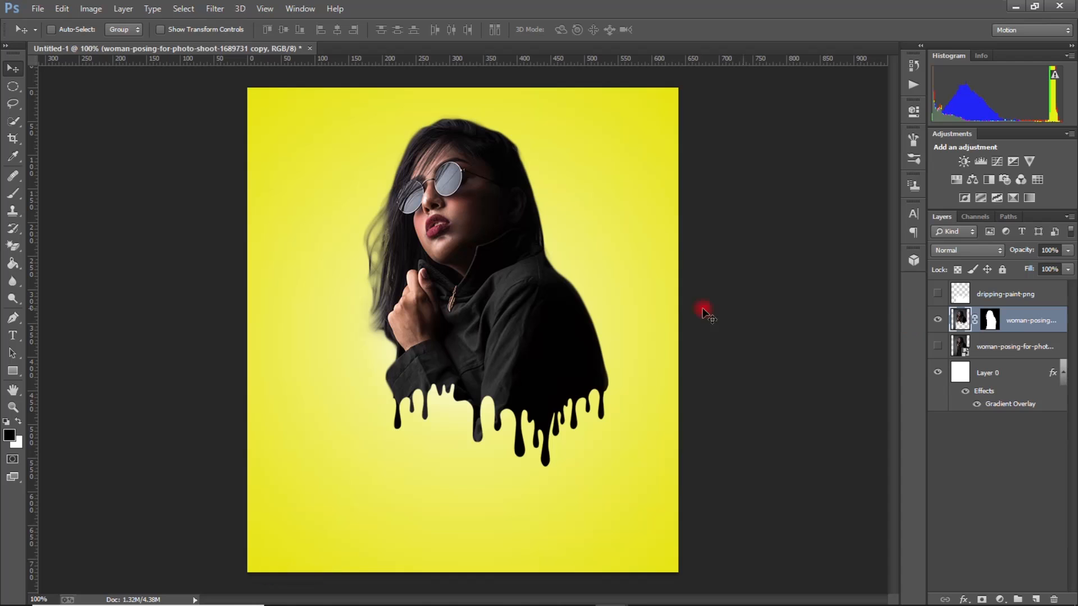
pyautogui.moveTo(498, 322); pyautogui.dragTo(486, 345)
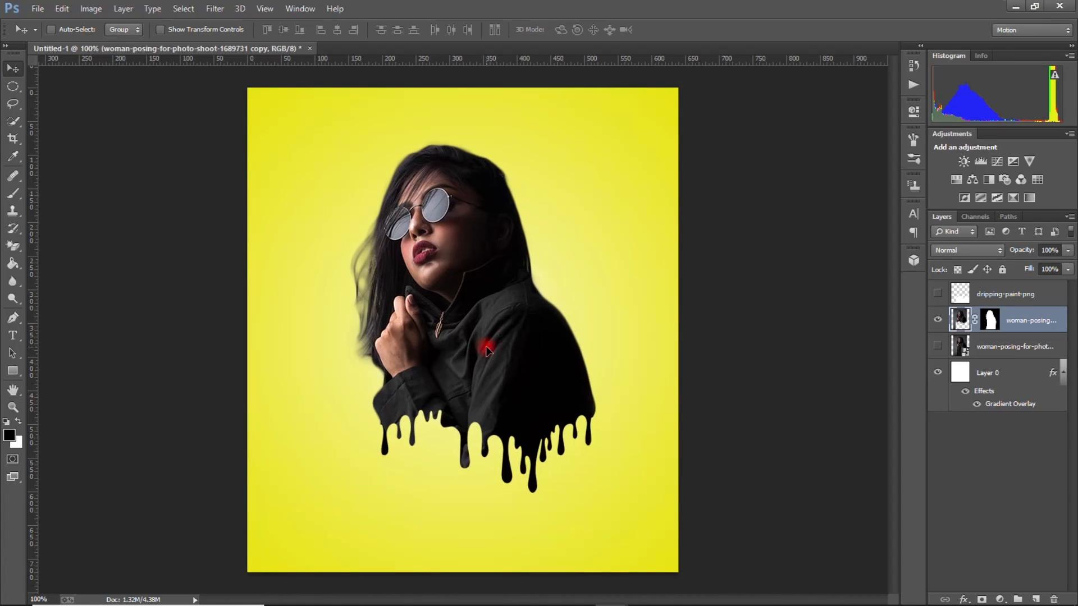
pyautogui.hotkey('ctrl', 't')
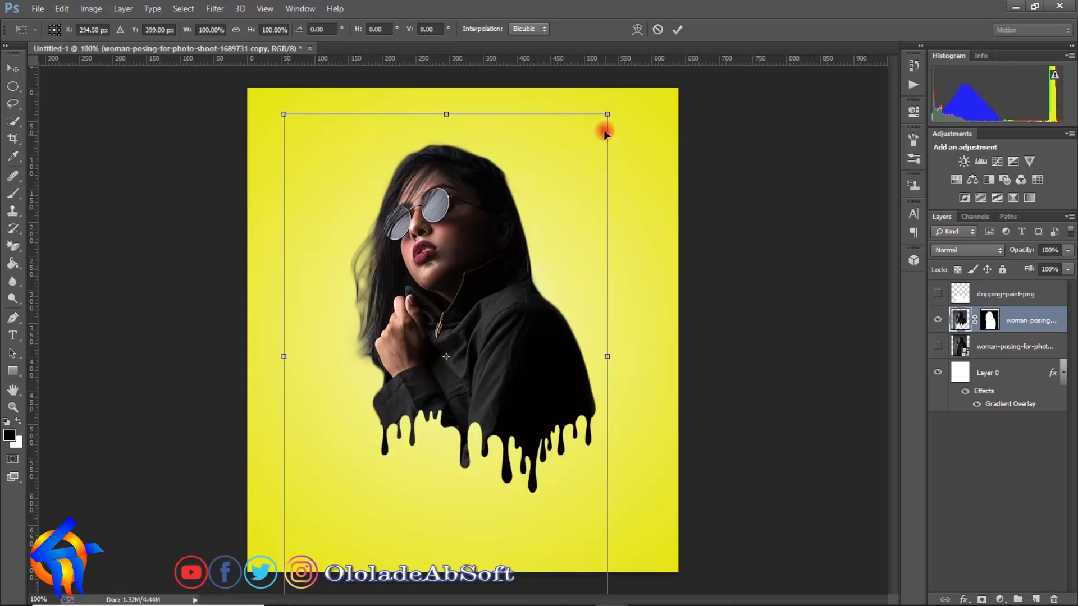
pyautogui.moveTo(608, 111)
pyautogui.mouseDown()
pyautogui.moveTo(582, 144)
pyautogui.moveTo(606, 98)
pyautogui.moveTo(591, 115)
pyautogui.moveTo(605, 121)
pyautogui.mouseUp()
pyautogui.click(678, 30)
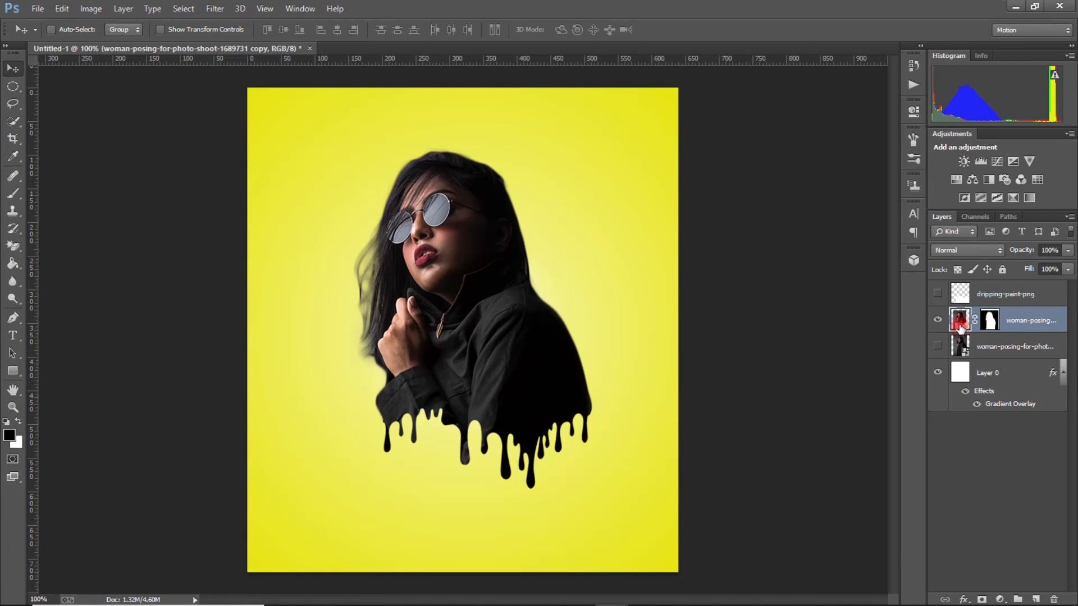
# - Add a new empty layer directly beneath the woman cutout and sample the foreground colour from her dark jacket
pyautogui.click(976, 346)
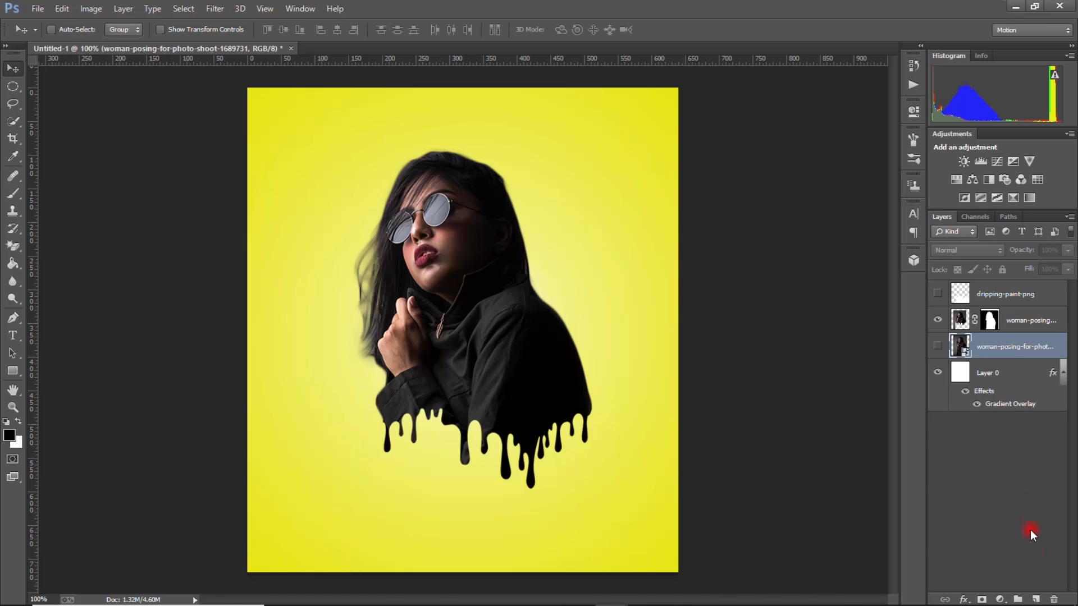
pyautogui.click(1036, 598)
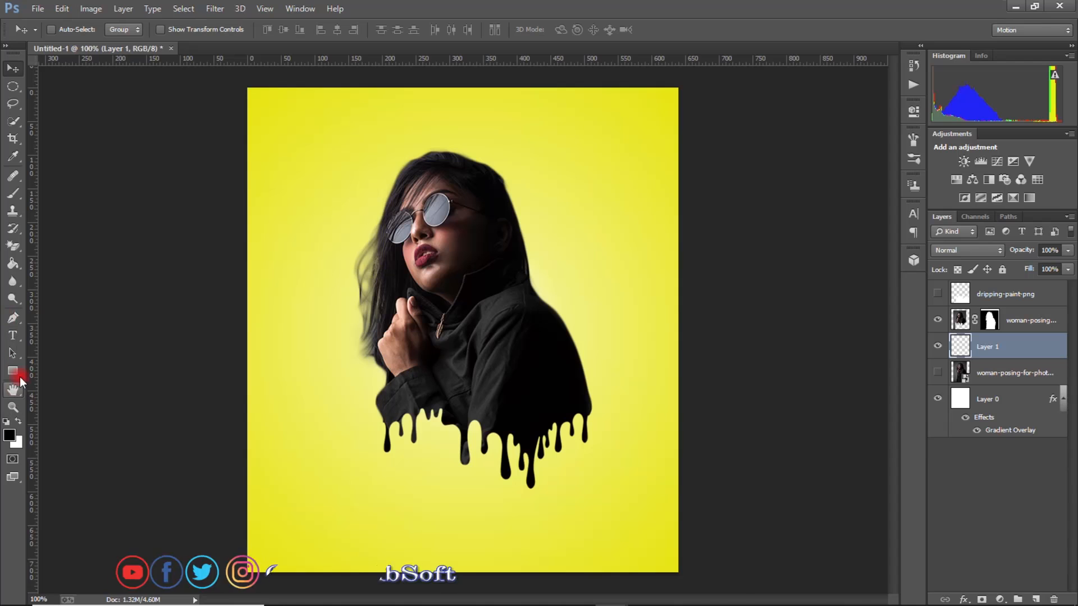
pyautogui.click(9, 435)
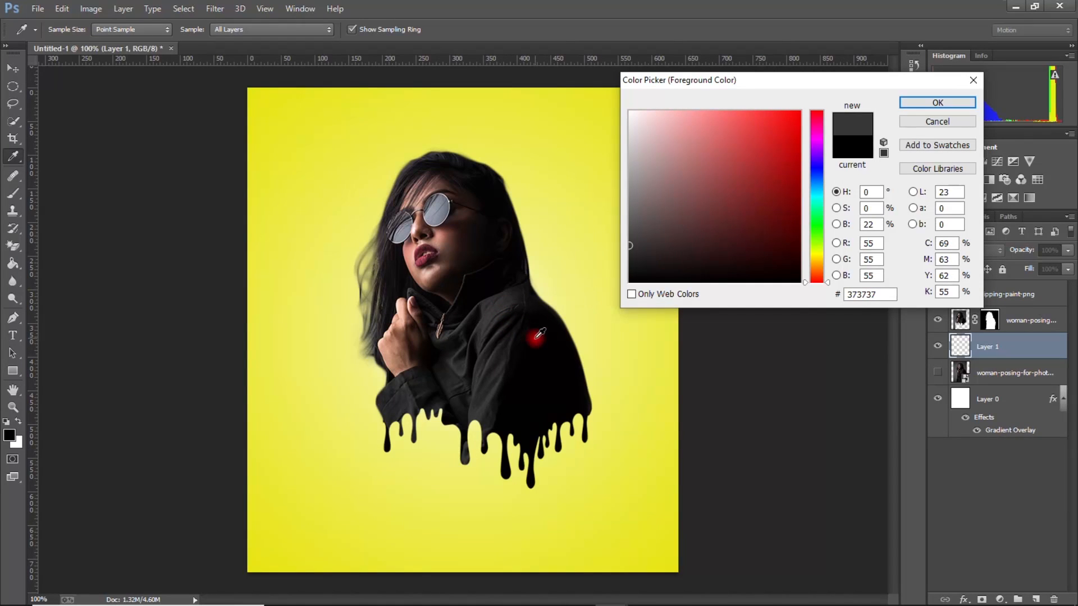
pyautogui.click(919, 107)
pyautogui.press('v')
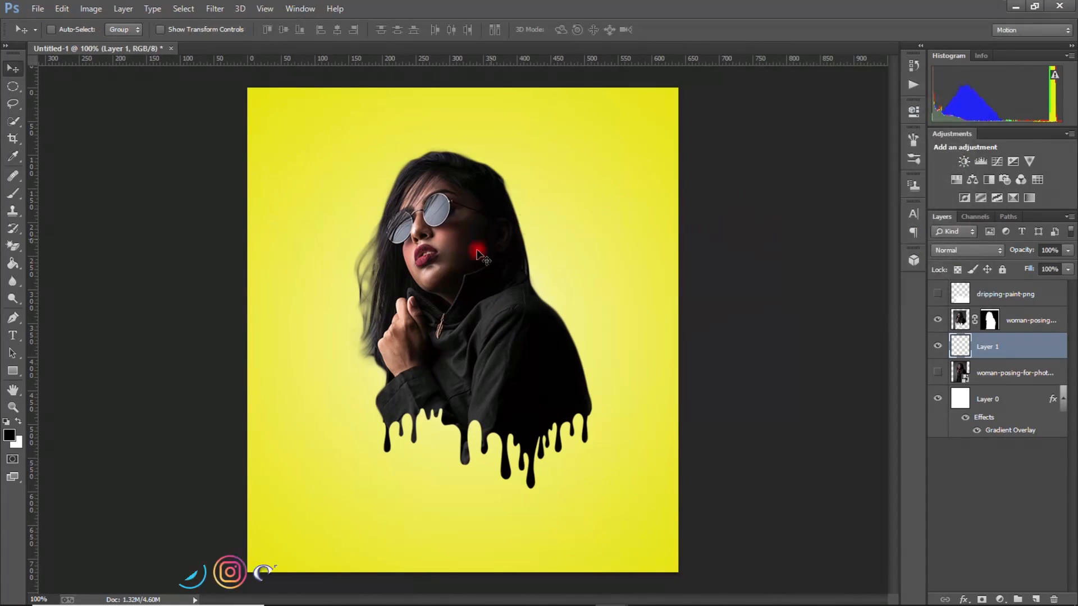
# - Try several splatter tips for the Brush tool, choose the 1143 tip, and set its size to 169 px and angle to 33°
pyautogui.click(13, 194)
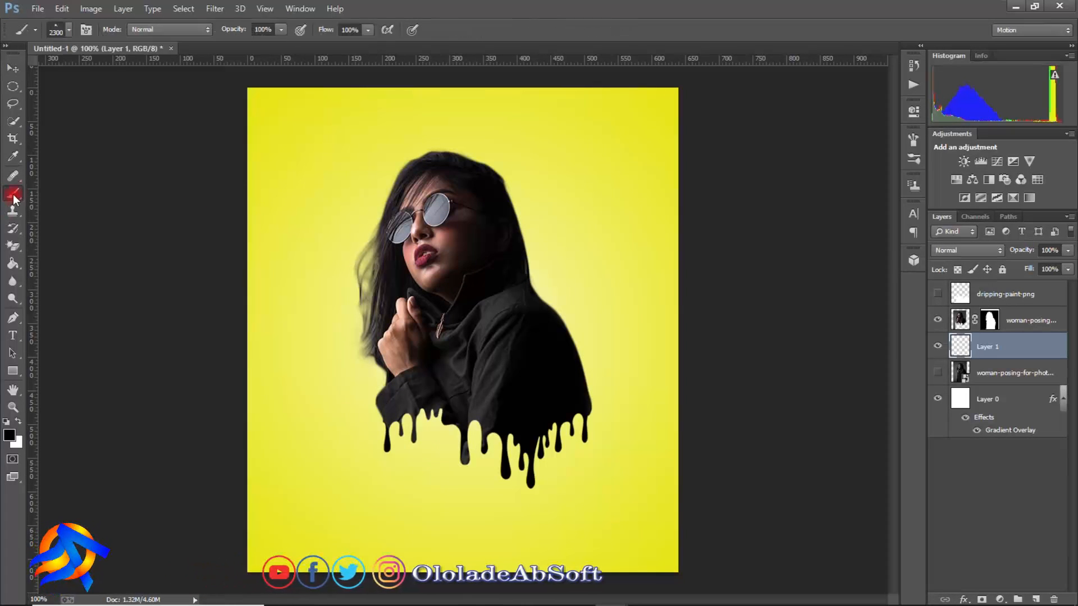
pyautogui.click(69, 33)
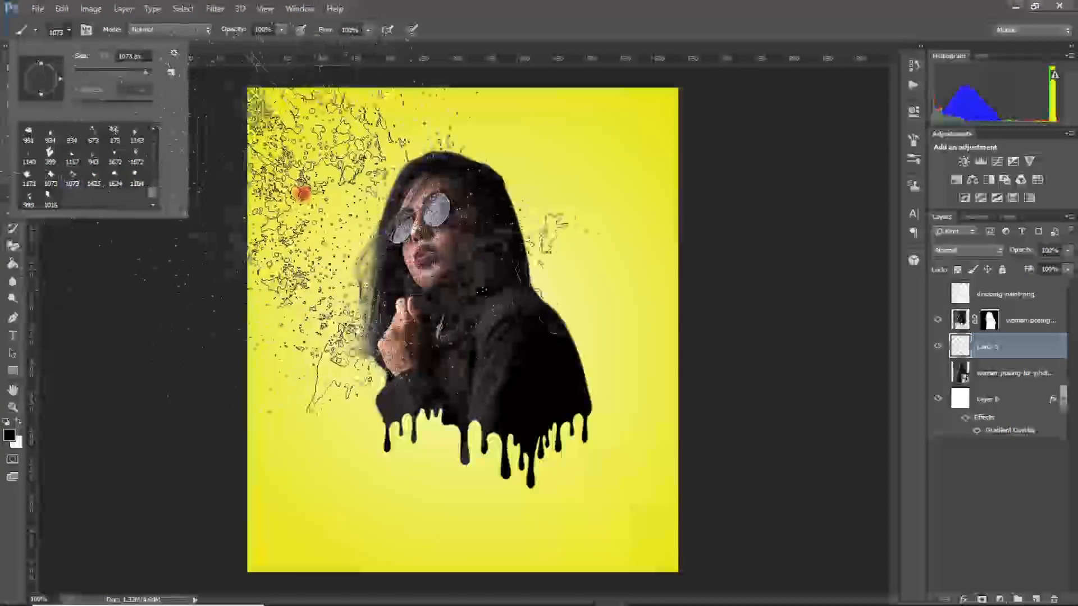
pyautogui.click(134, 174)
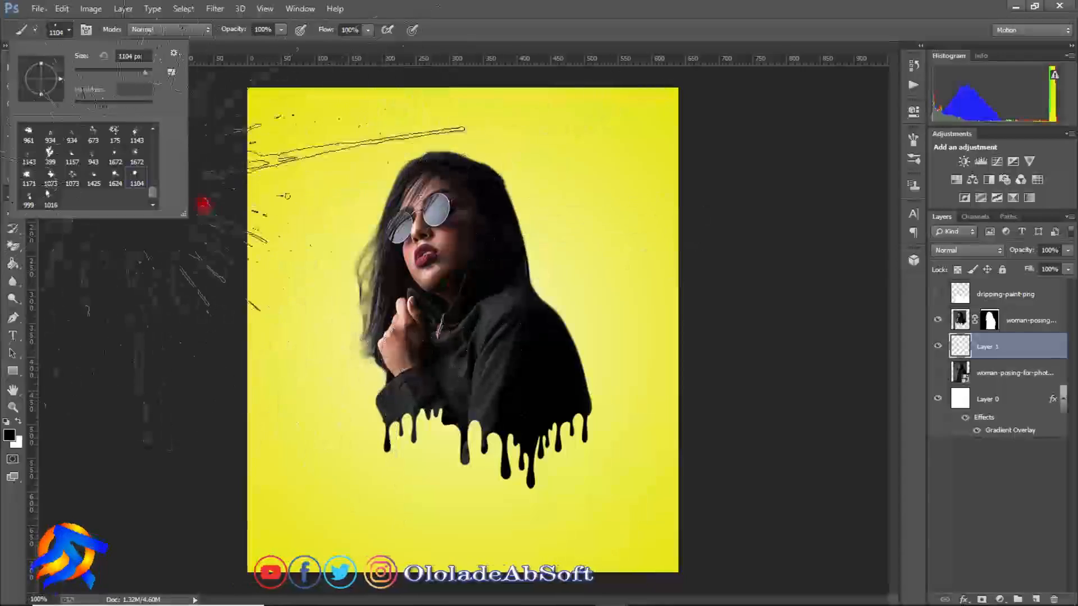
pyautogui.click(136, 156)
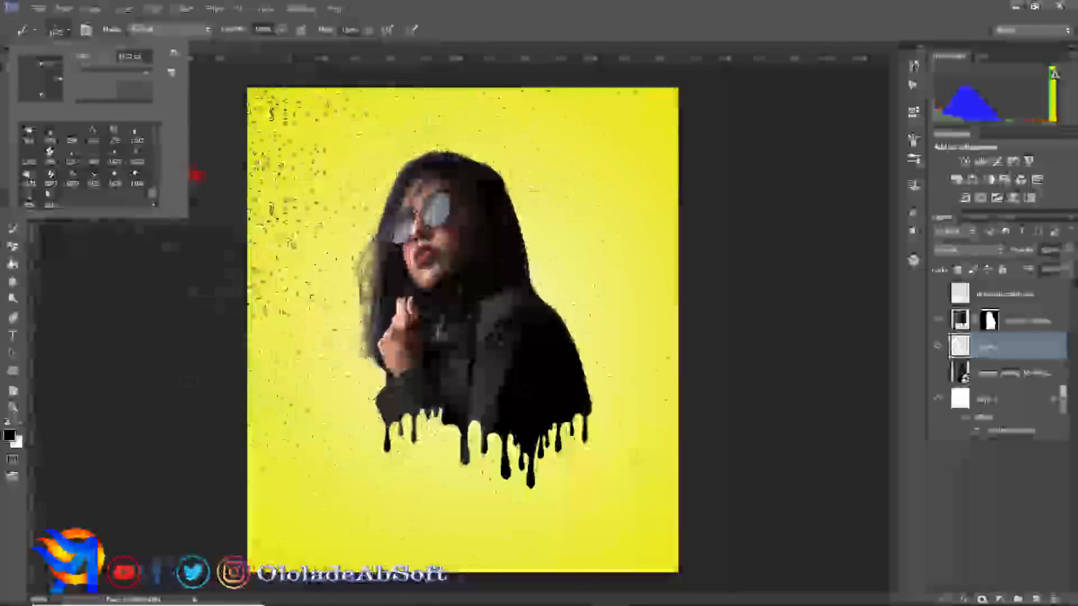
pyautogui.click(114, 152)
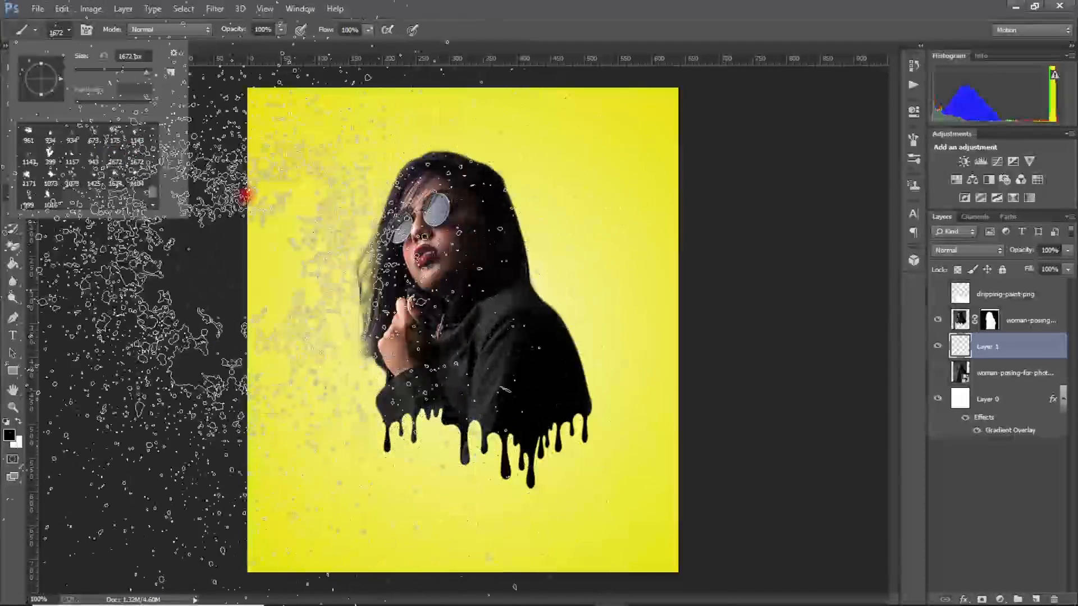
pyautogui.click(136, 139)
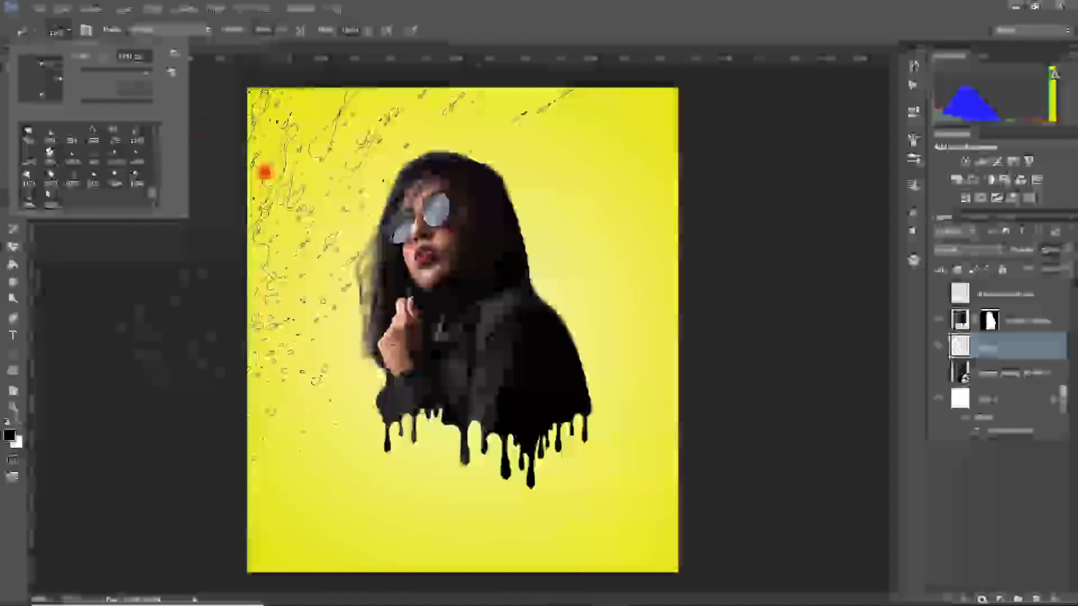
pyautogui.click(85, 29)
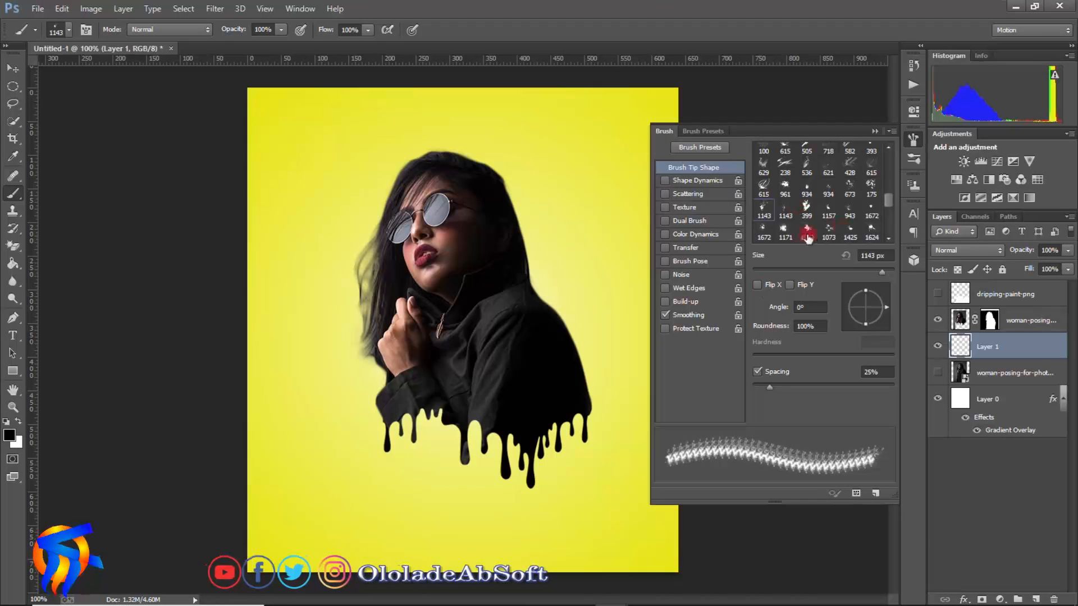
pyautogui.moveTo(887, 307)
pyautogui.mouseDown()
pyautogui.moveTo(868, 271)
pyautogui.moveTo(847, 272)
pyautogui.mouseUp()
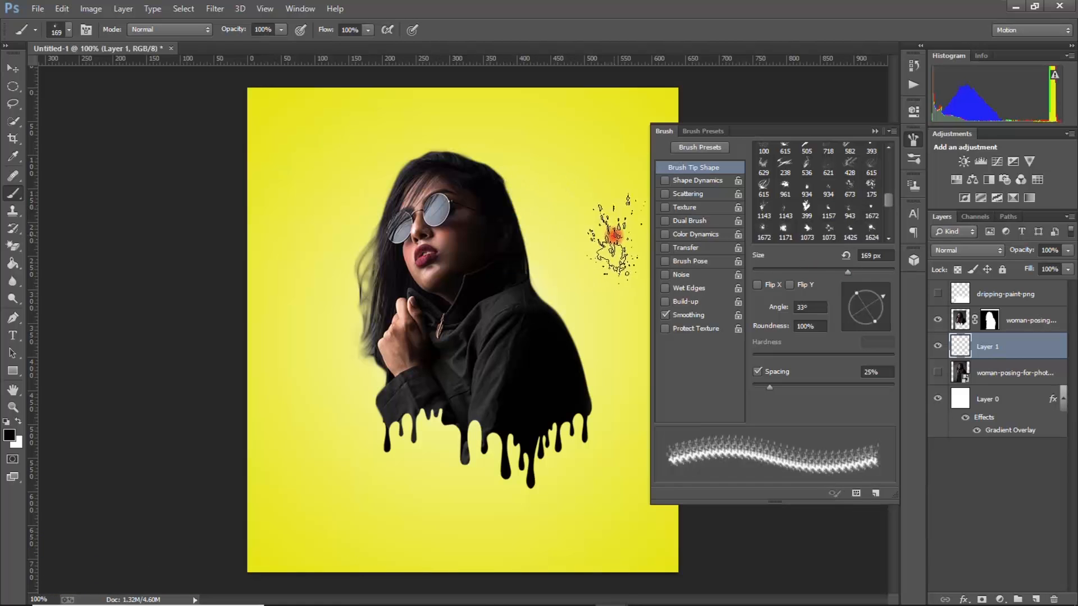
# - Enlarge the splatter brush to 300 px and stamp a black splatter behind the back of the woman's head
pyautogui.press(']')
pyautogui.press(']')
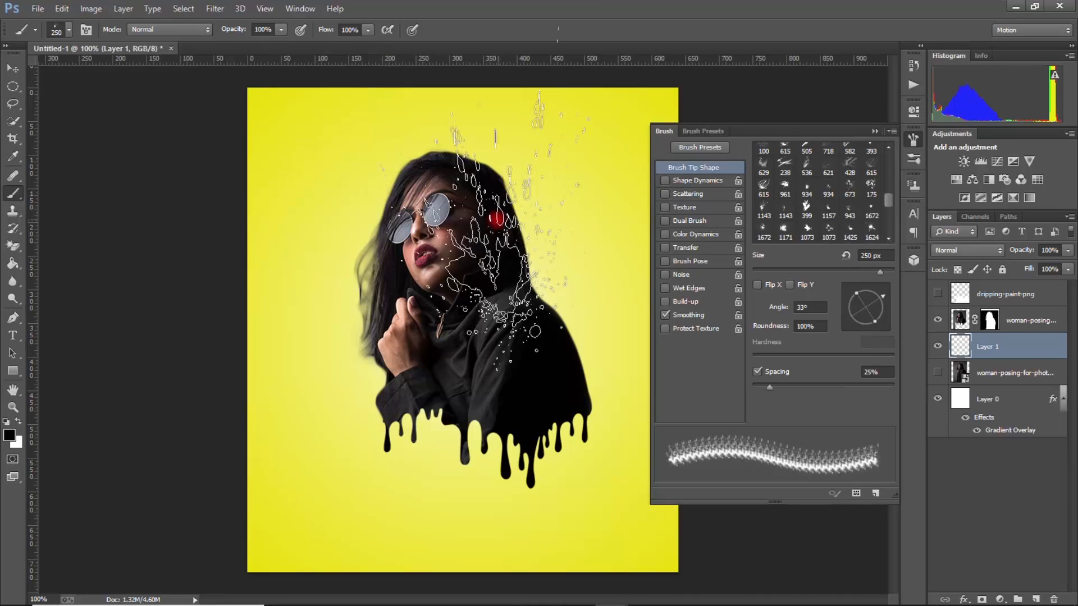
pyautogui.click(516, 240)
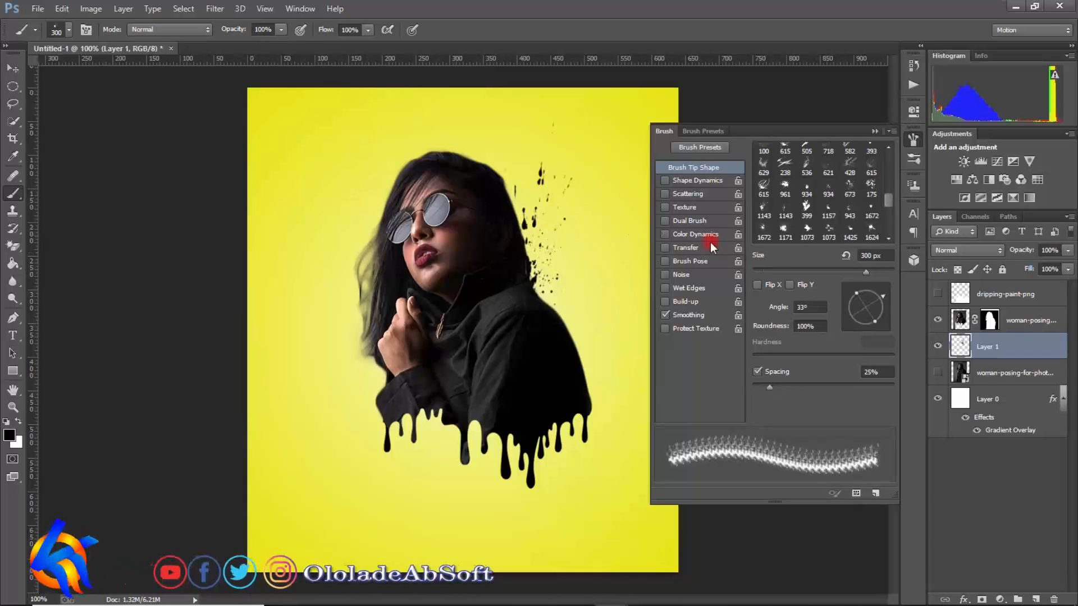
pyautogui.hotkey('ctrl', 'z')
# - Rotate the brush tip to 2° and stamp splatters above the woman's shoulder, undoing the extra stamp
pyautogui.moveTo(883, 293); pyautogui.dragTo(886, 306)
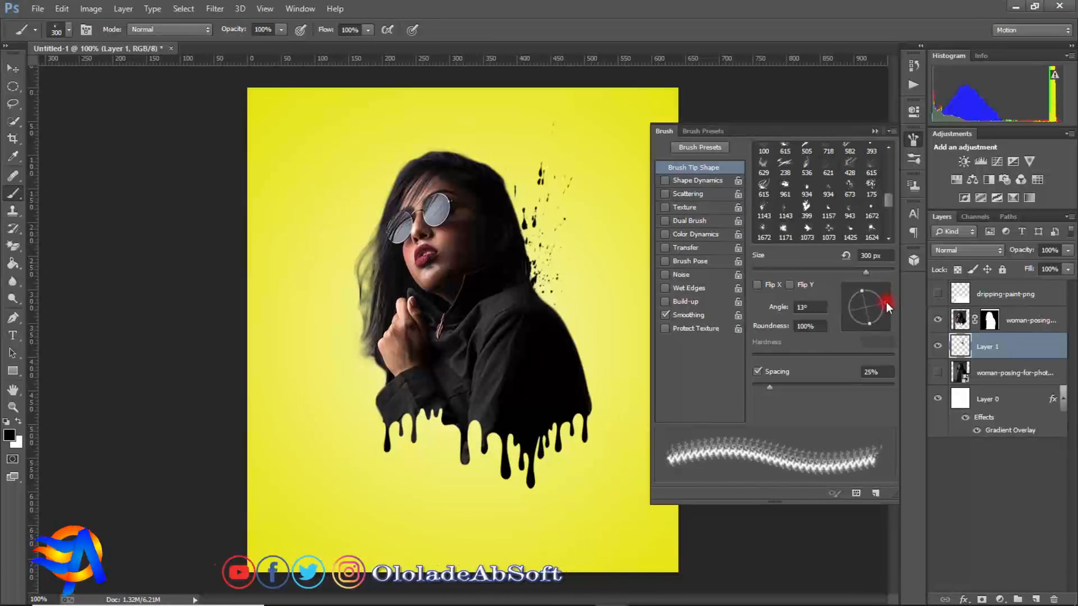
pyautogui.click(551, 268)
pyautogui.click(552, 269)
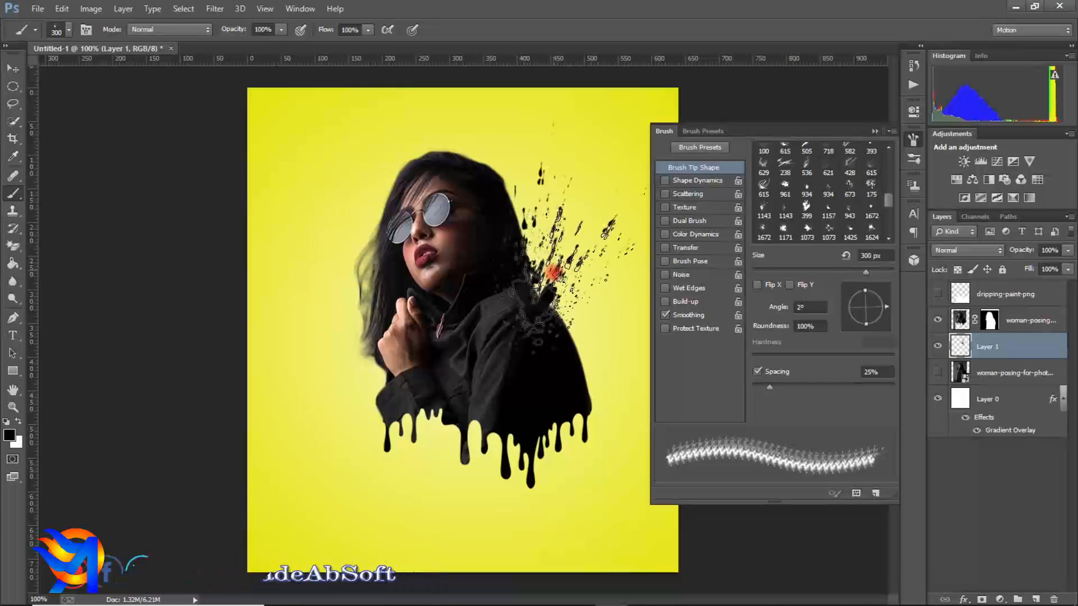
pyautogui.hotkey('ctrl', 'z')
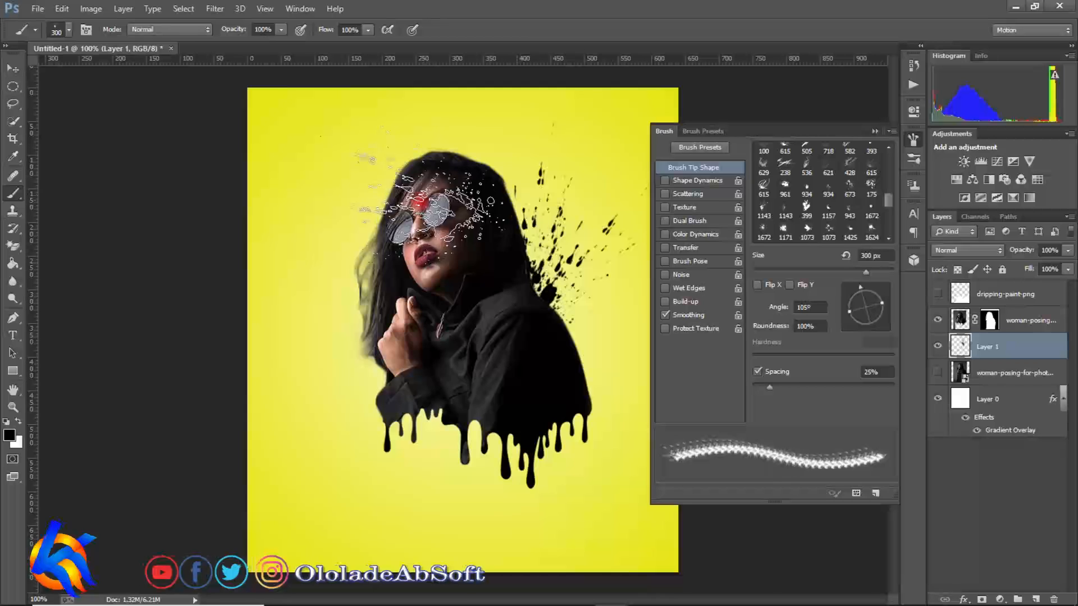
# - Stamp splatters around the hair on the face side of the woman, using tip angles of 105°, -162°, -138° and -95°
pyautogui.click(402, 225)
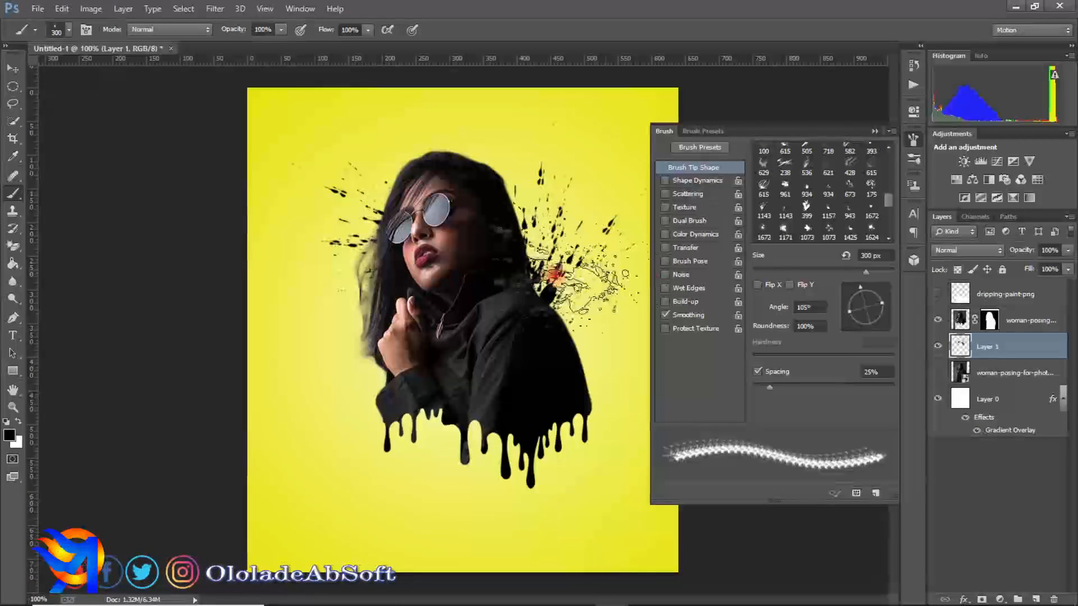
pyautogui.moveTo(834, 300); pyautogui.dragTo(834, 315)
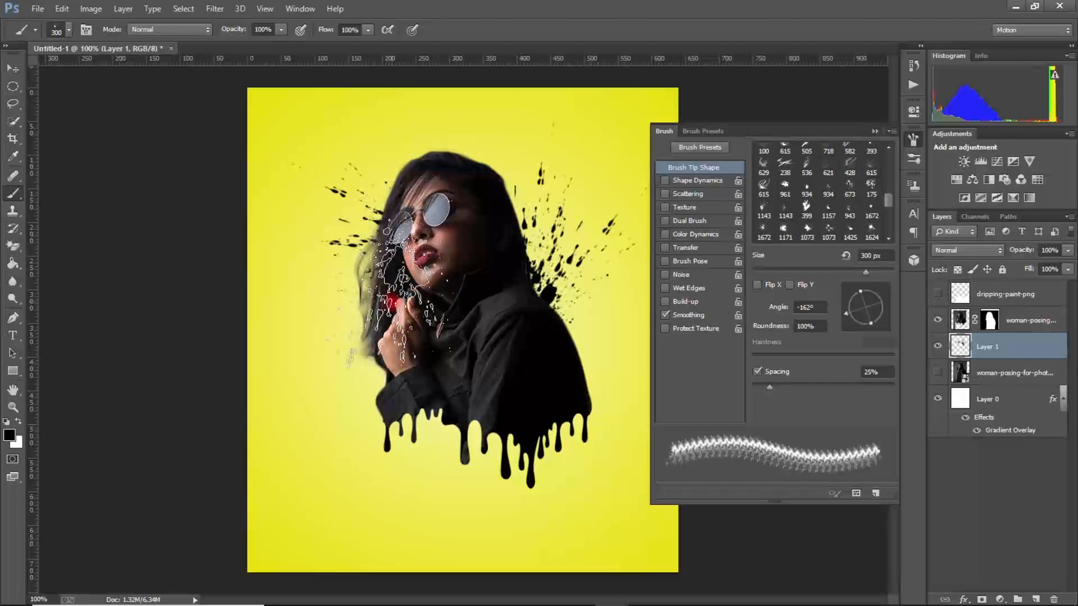
pyautogui.moveTo(844, 322); pyautogui.dragTo(849, 326)
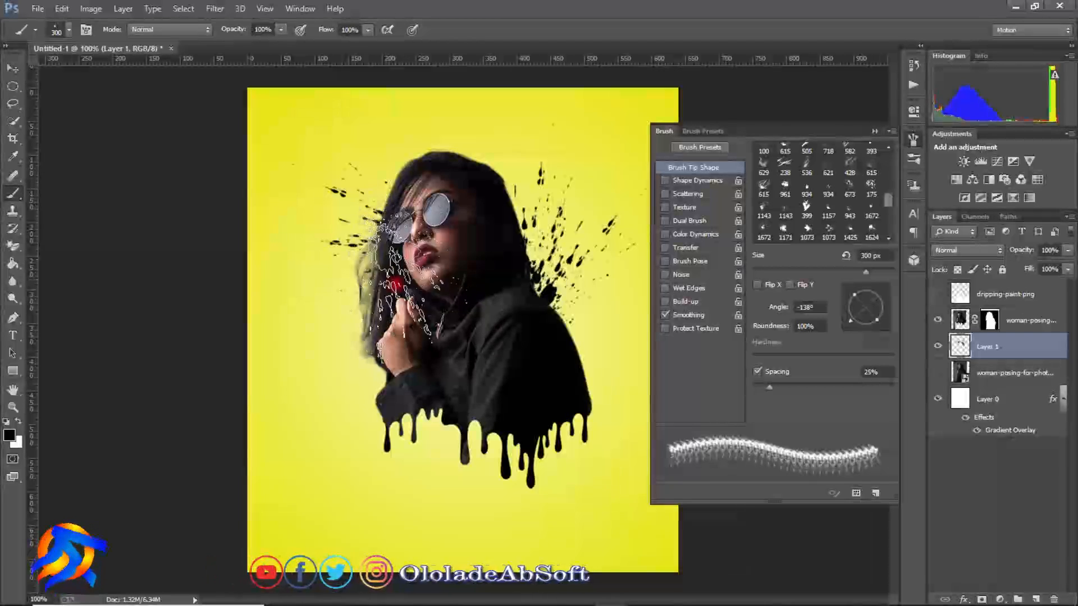
pyautogui.moveTo(853, 324); pyautogui.dragTo(863, 335)
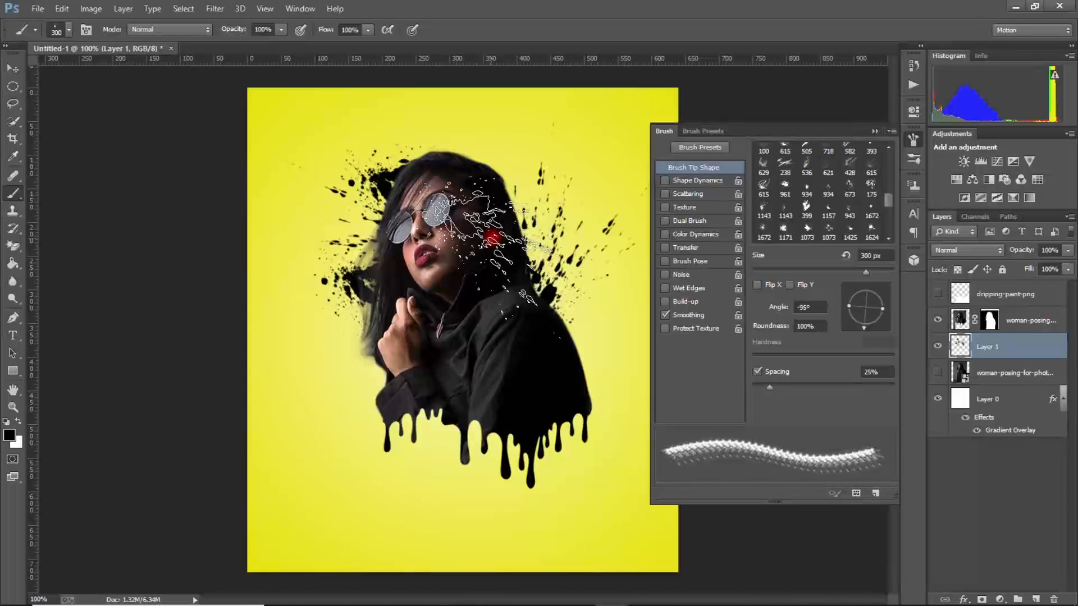
# - Fill out the splatters above the head and along both sides with the tip rotated to 173° and 30°, and close the brush settings
pyautogui.moveTo(871, 332)
pyautogui.mouseDown()
pyautogui.moveTo(843, 327)
pyautogui.moveTo(825, 301)
pyautogui.mouseUp()
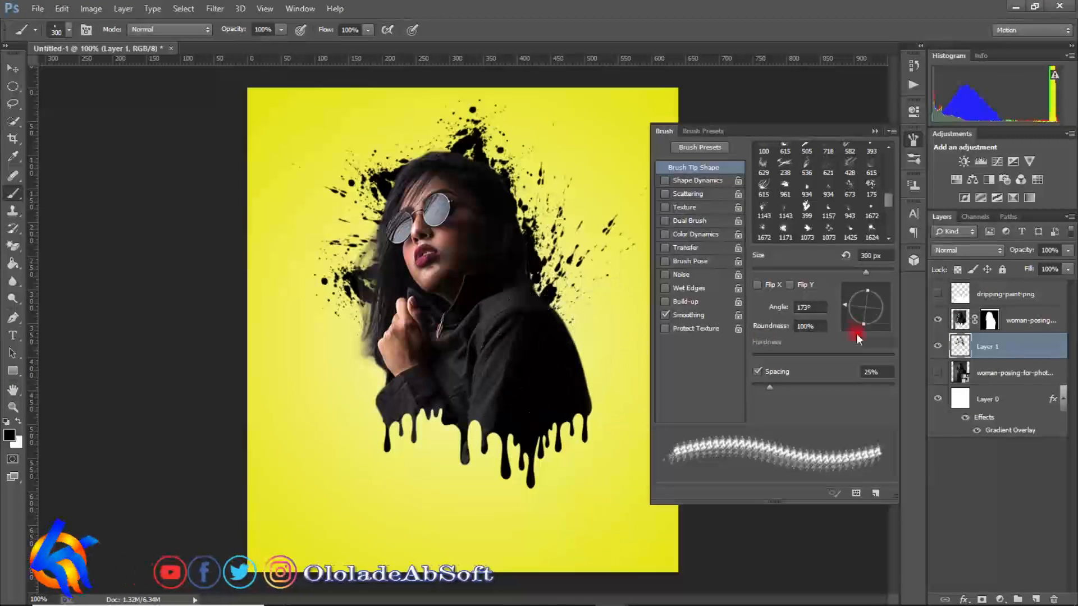
pyautogui.moveTo(849, 308); pyautogui.dragTo(881, 298)
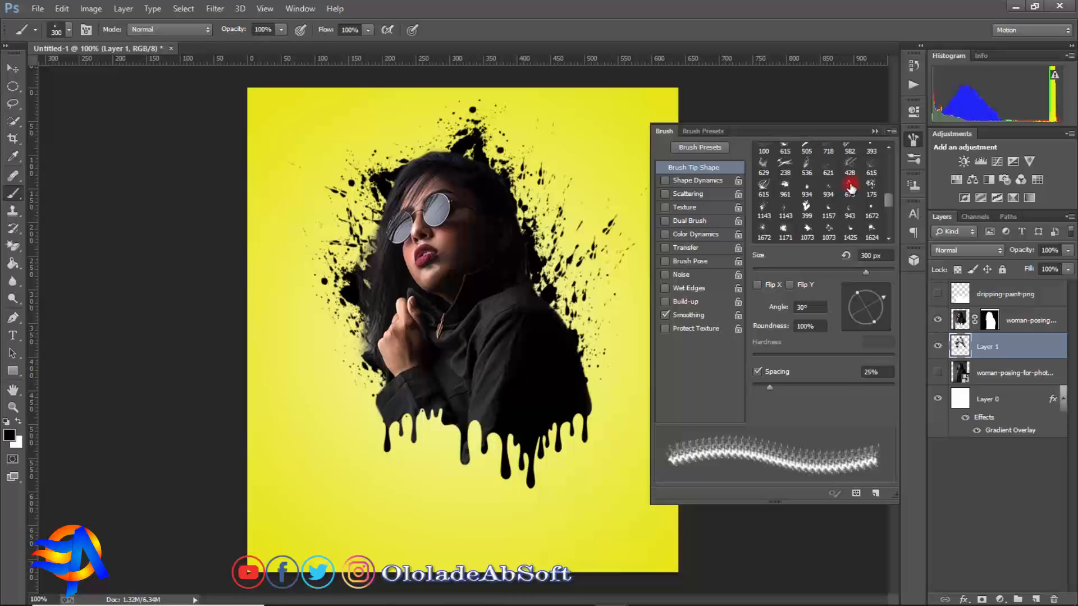
pyautogui.click(874, 132)
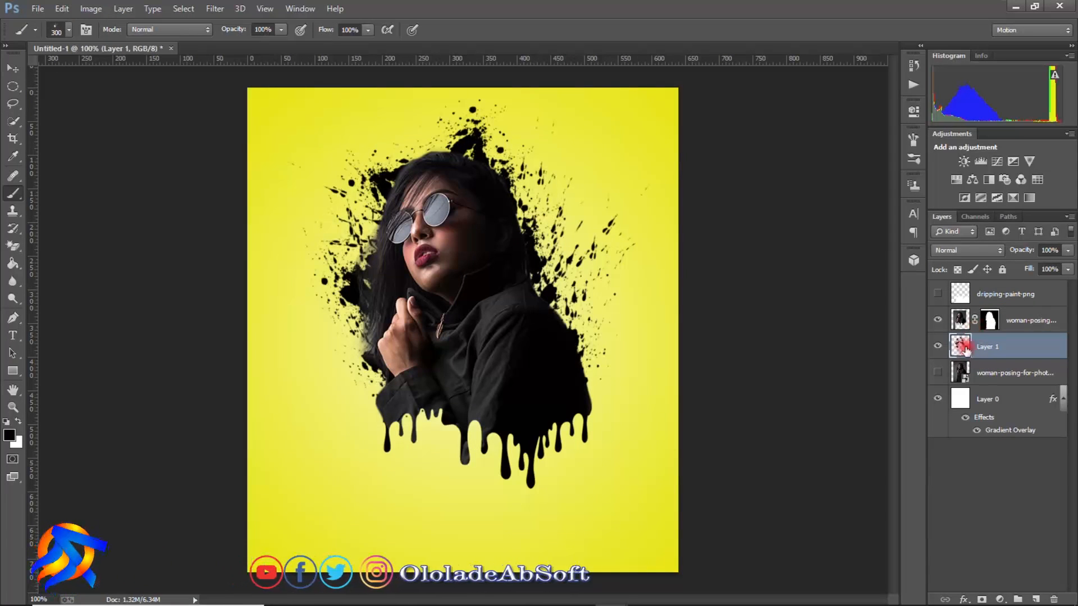
# - Add a Drop Shadow to the woman cutout layer with 0 px size and 100% opacity
pyautogui.click(960, 321)
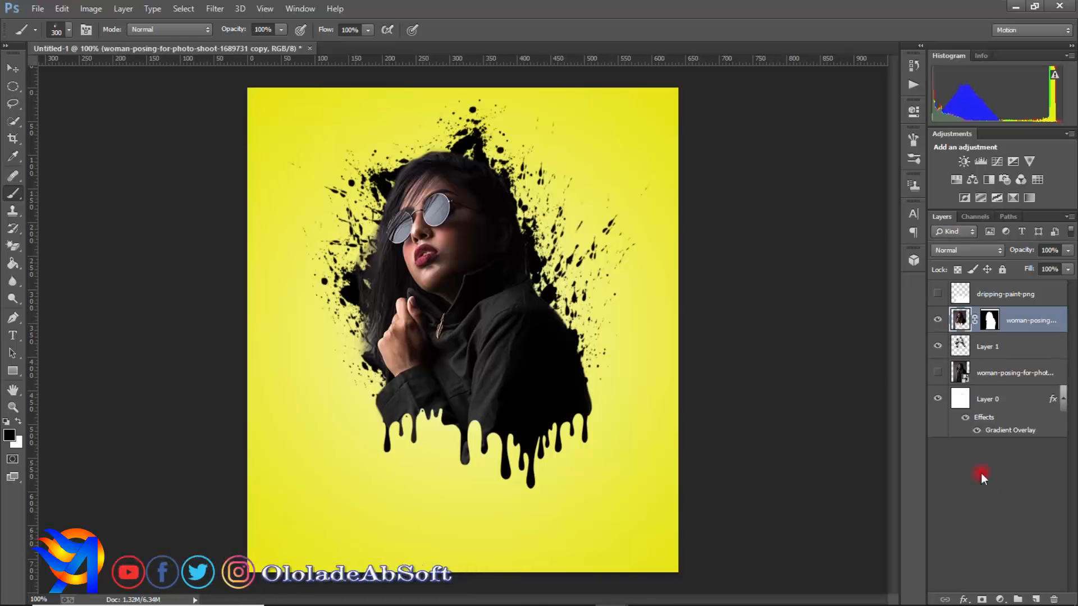
pyautogui.click(964, 599)
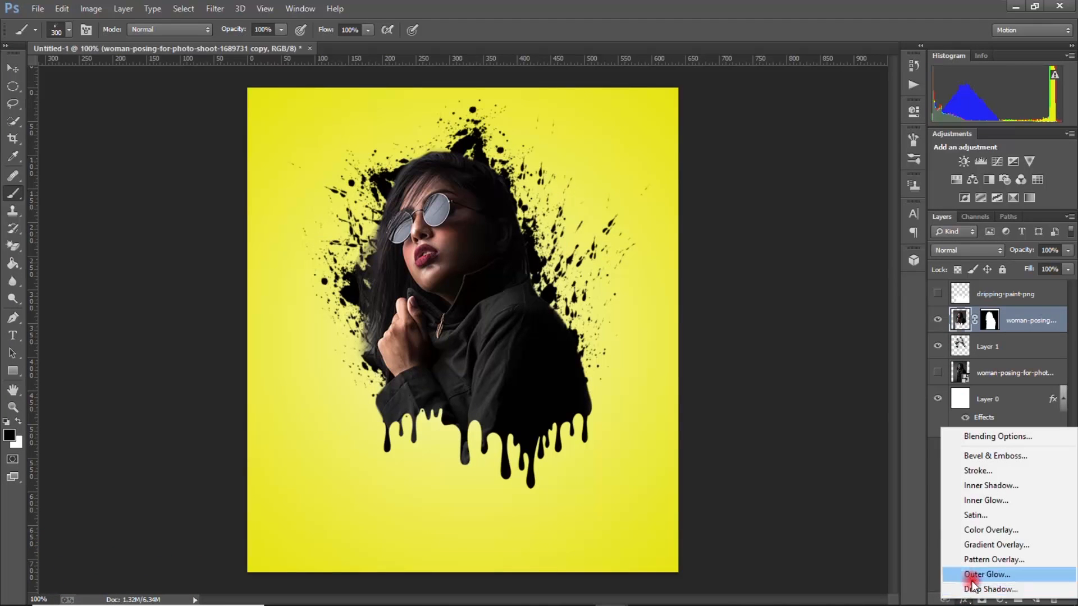
pyautogui.click(977, 589)
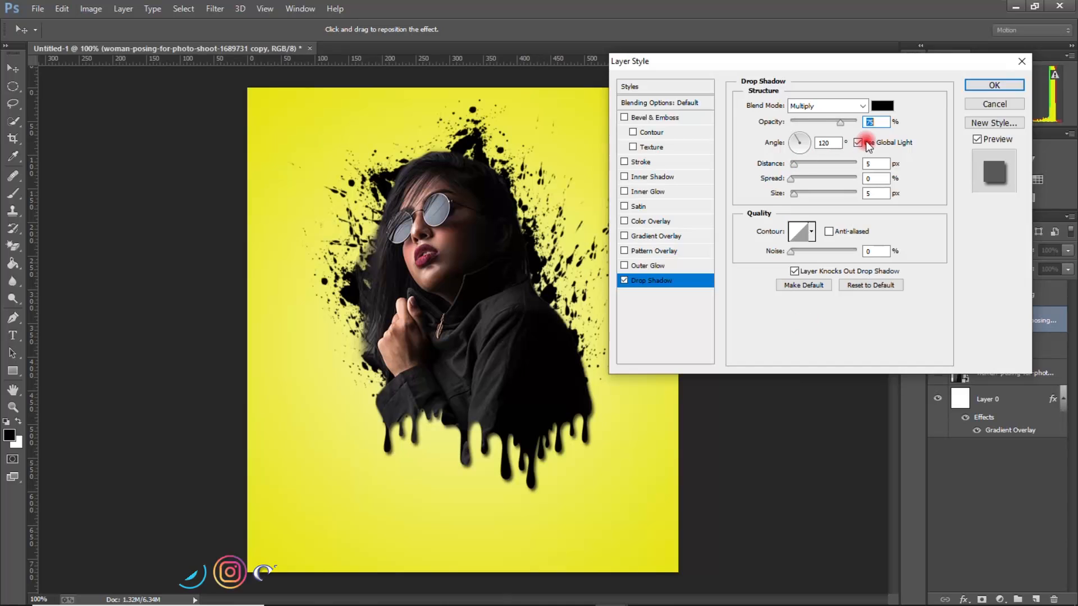
pyautogui.moveTo(794, 195); pyautogui.dragTo(778, 197)
pyautogui.moveTo(848, 122); pyautogui.dragTo(871, 122)
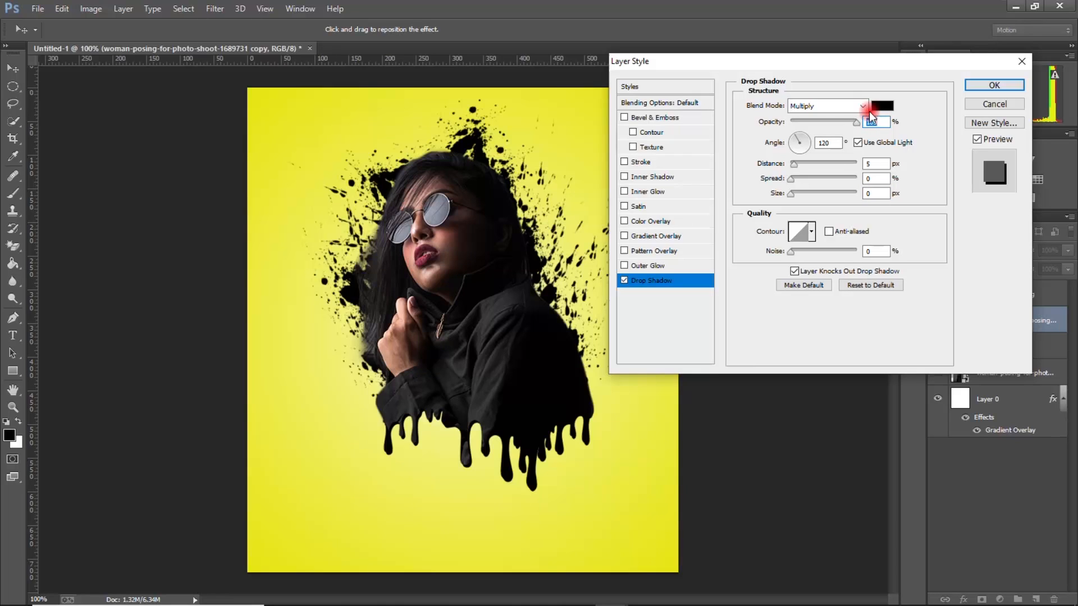
# - Set the drop shadow's blend mode to Normal and its angle to 90°
pyautogui.click(863, 106)
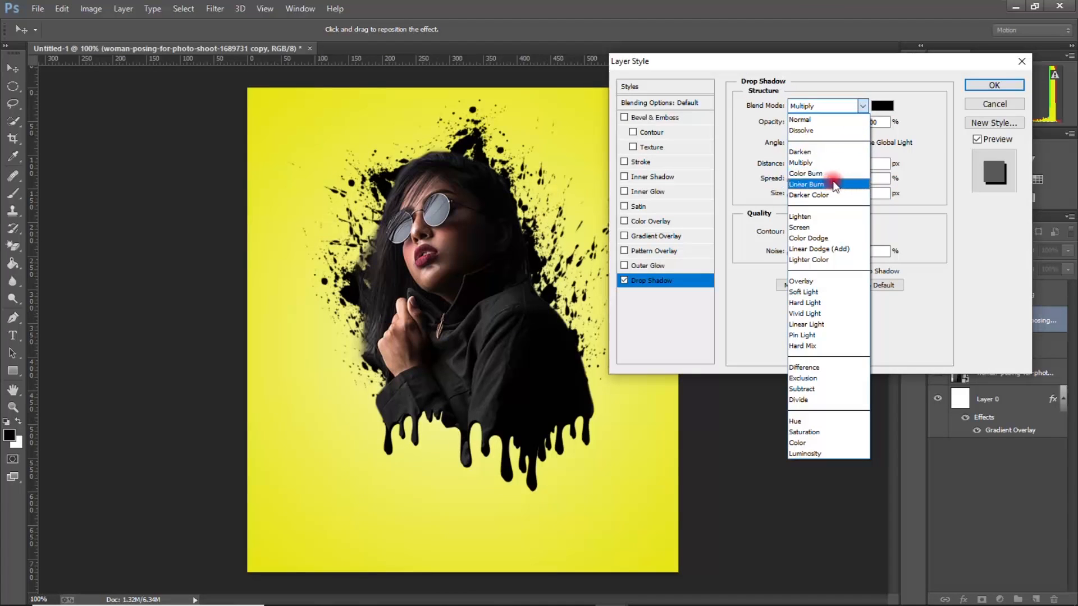
pyautogui.click(814, 119)
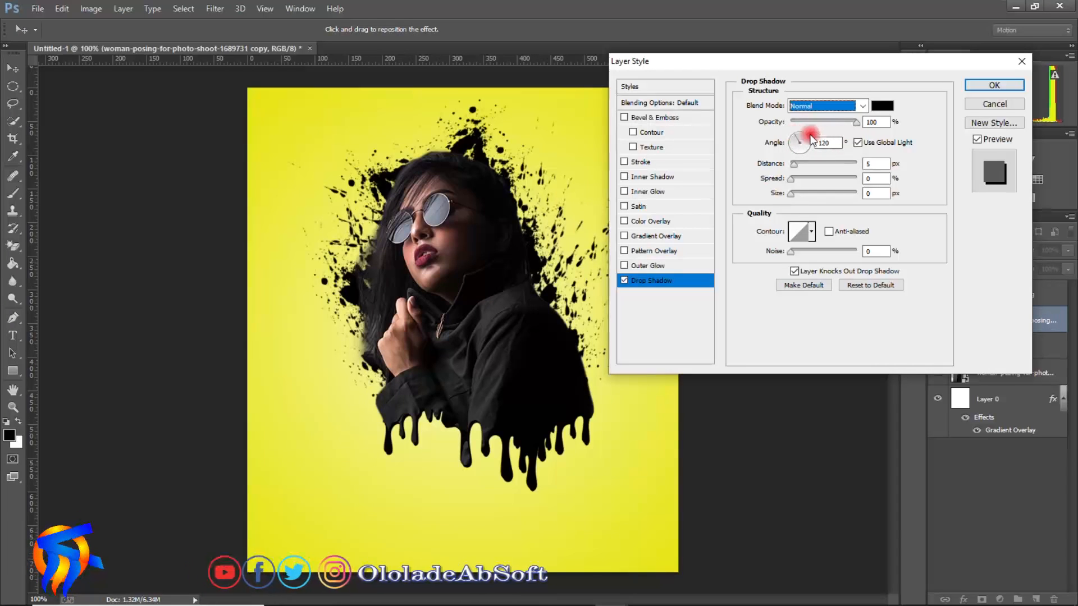
pyautogui.moveTo(834, 143); pyautogui.dragTo(796, 144)
pyautogui.write('90')
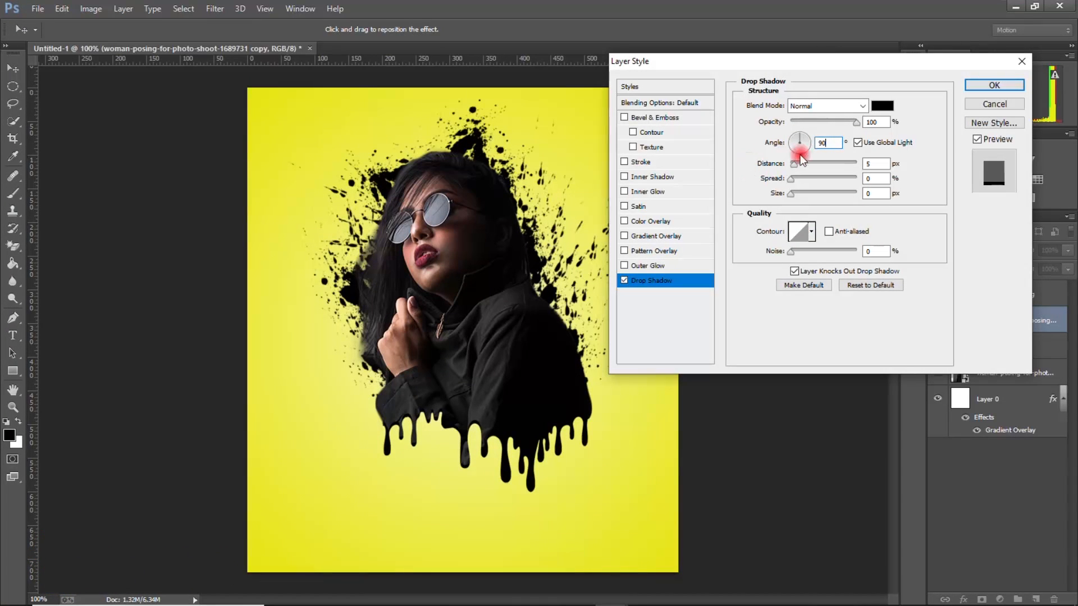
pyautogui.click(821, 200)
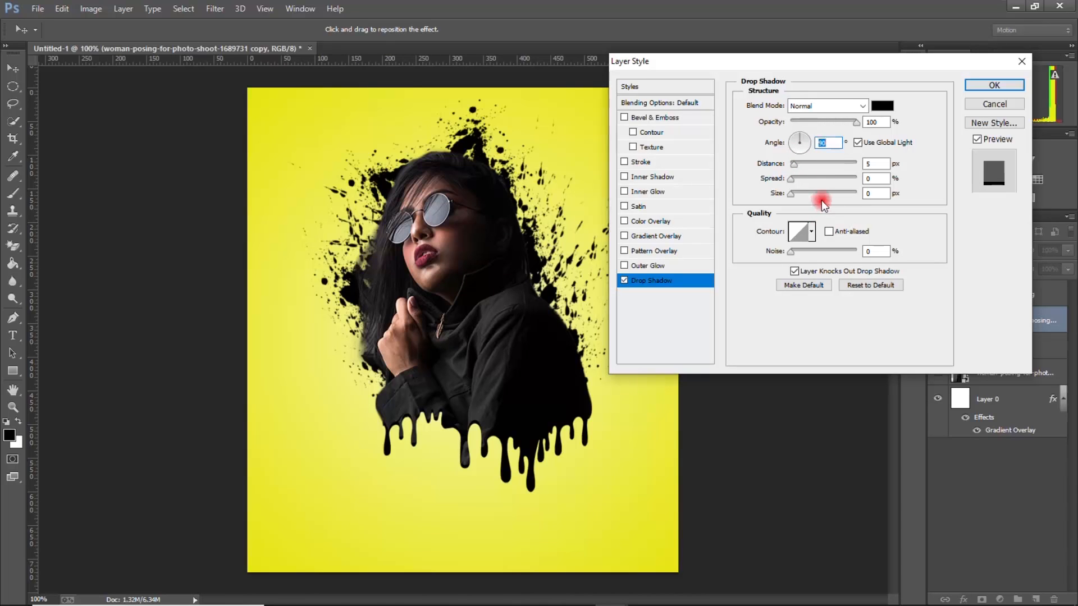
# - Add Bevel & Emboss with direction Down, 62% depth, 4 px size and Use Global Light off, apply the styles, and switch to the Move tool
pyautogui.click(655, 119)
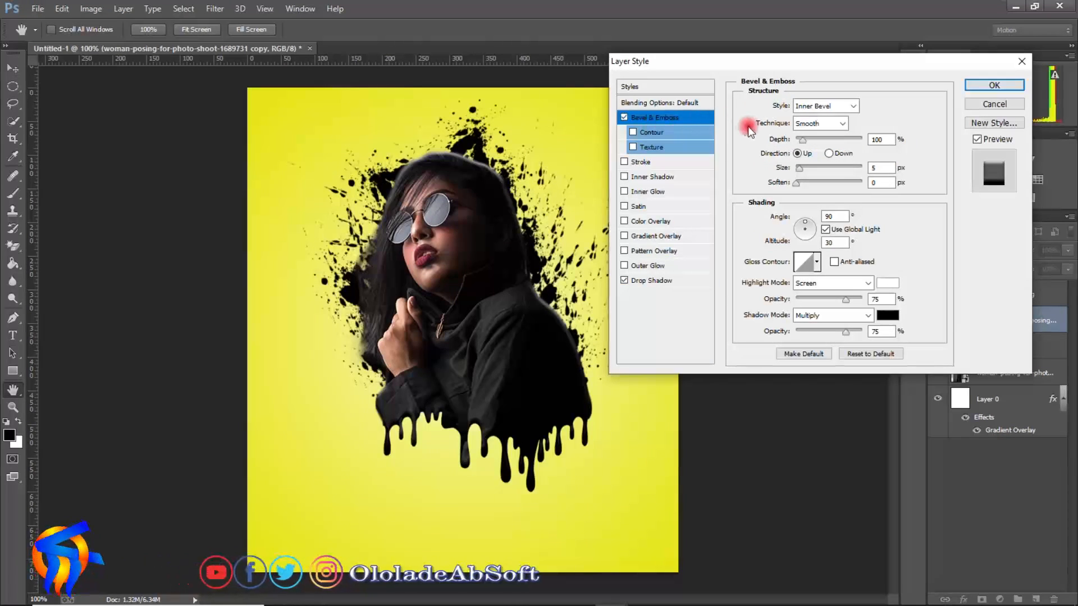
pyautogui.click(827, 152)
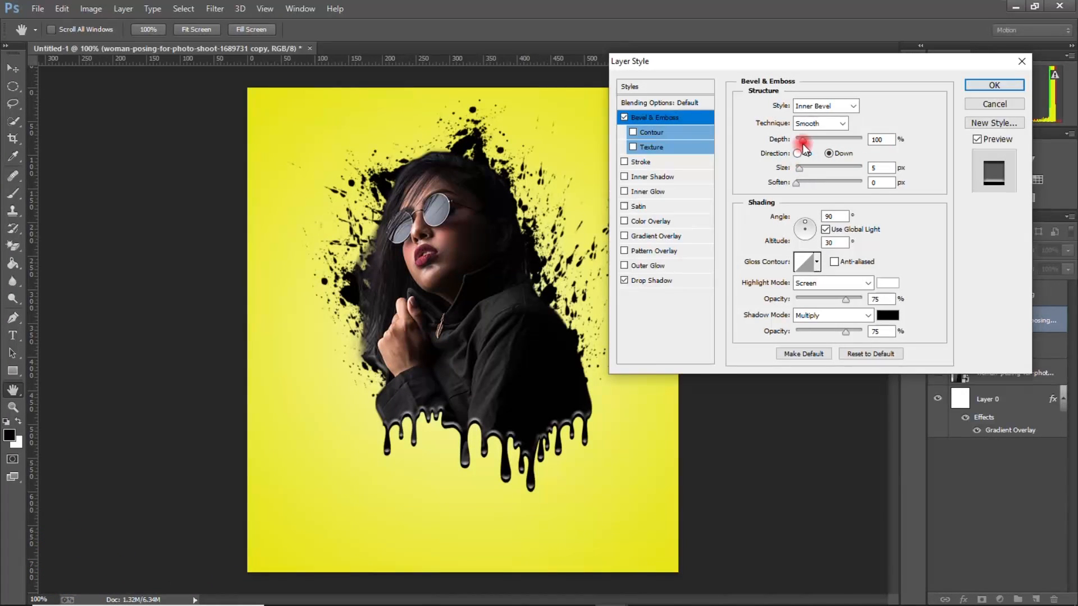
pyautogui.moveTo(796, 139); pyautogui.dragTo(799, 142)
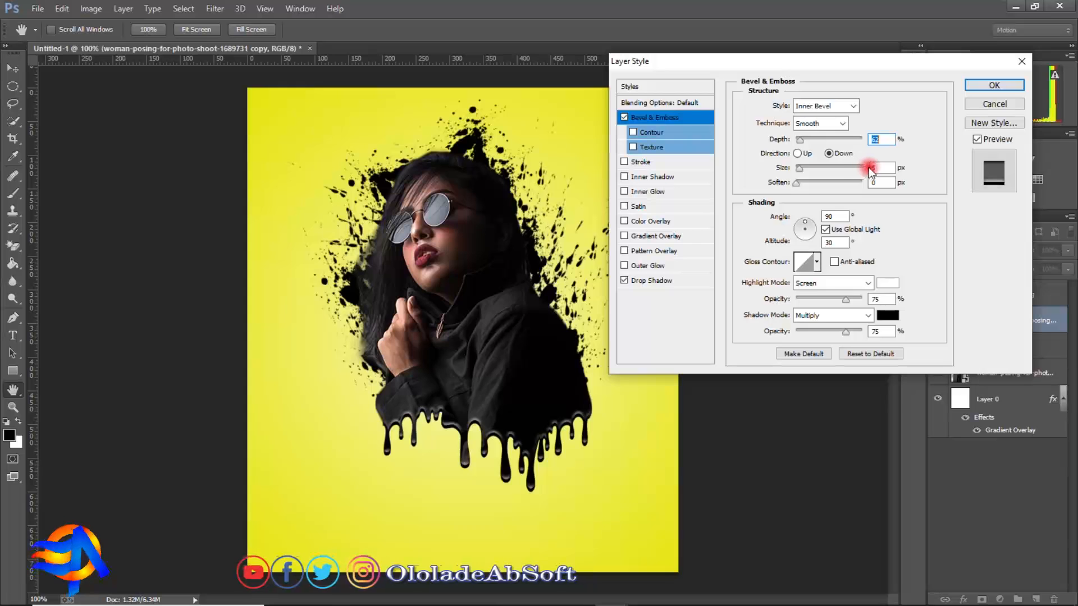
pyautogui.moveTo(876, 168); pyautogui.dragTo(837, 167)
pyautogui.write('4')
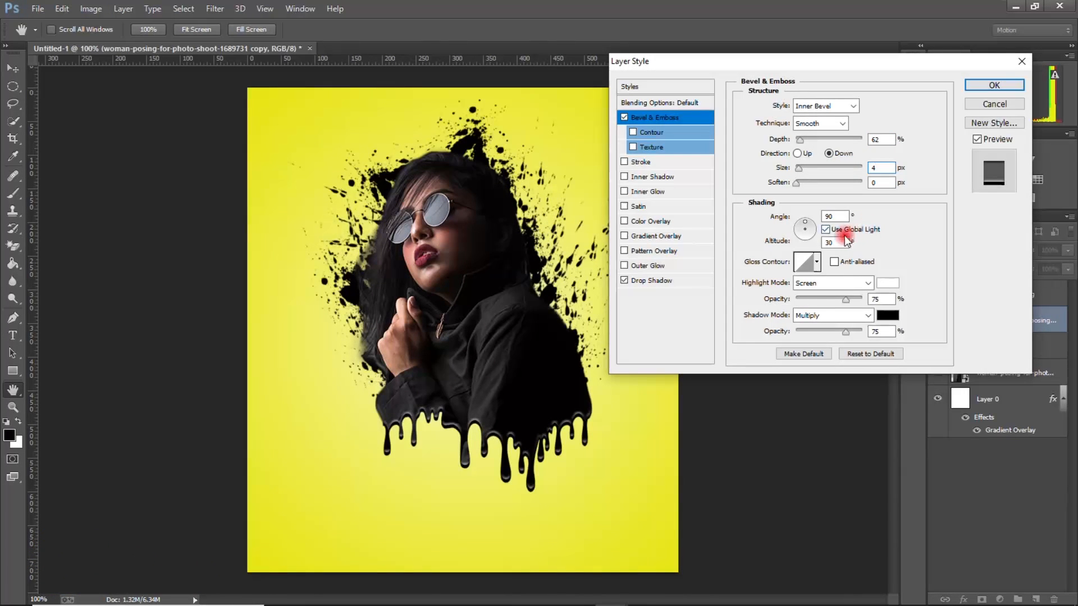
pyautogui.click(824, 229)
pyautogui.click(979, 85)
pyautogui.press('b')
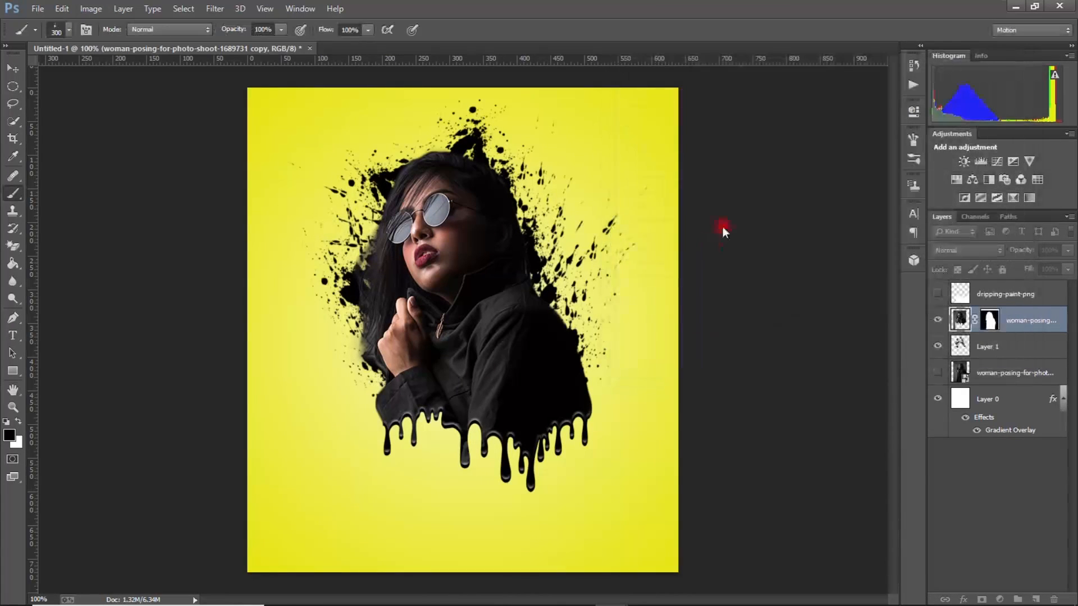
pyautogui.click(12, 68)
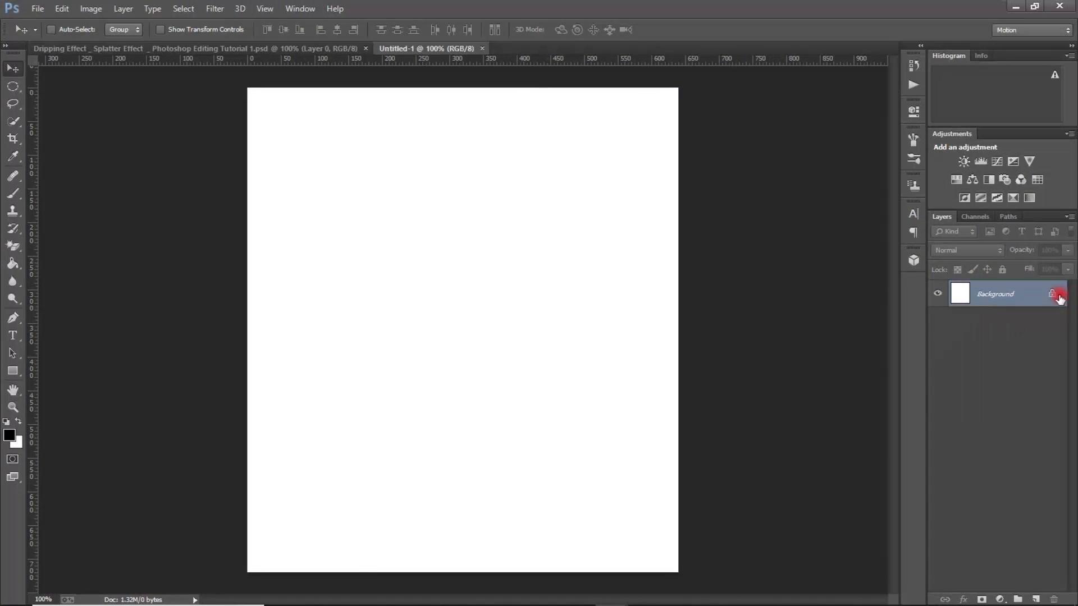
# - Convert the new document's locked Background into a regular layer named Layer 0
pyautogui.rightClick(1055, 296)
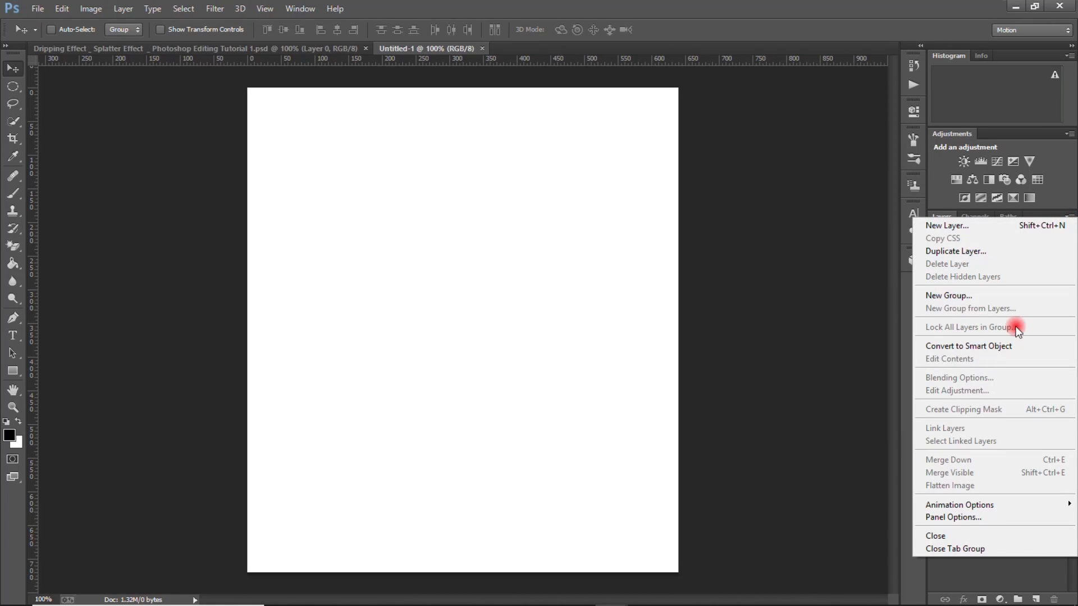
pyautogui.click(740, 397)
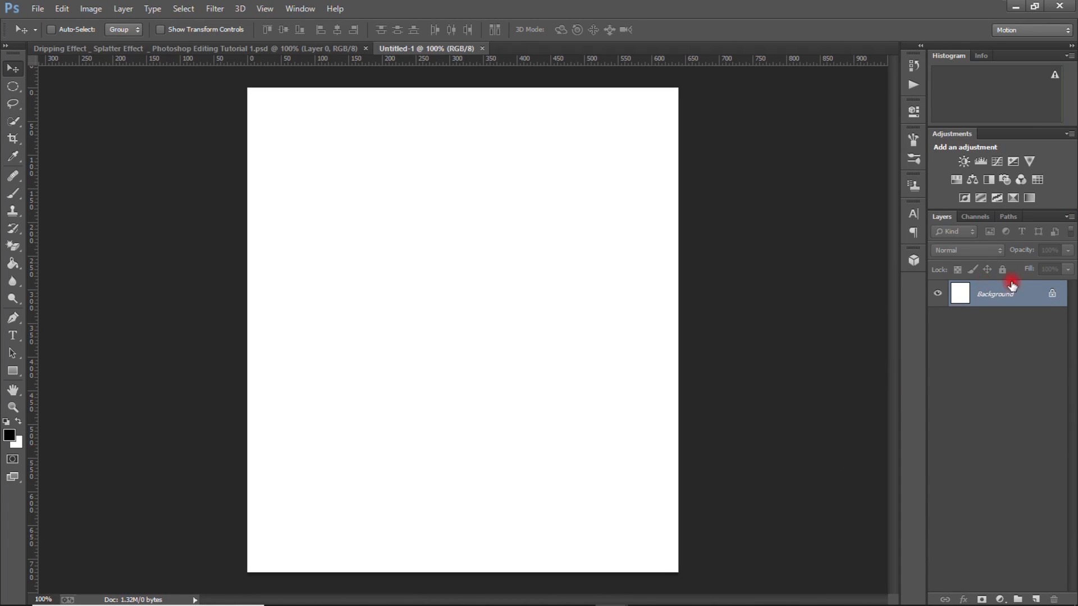
pyautogui.doubleClick(1051, 303)
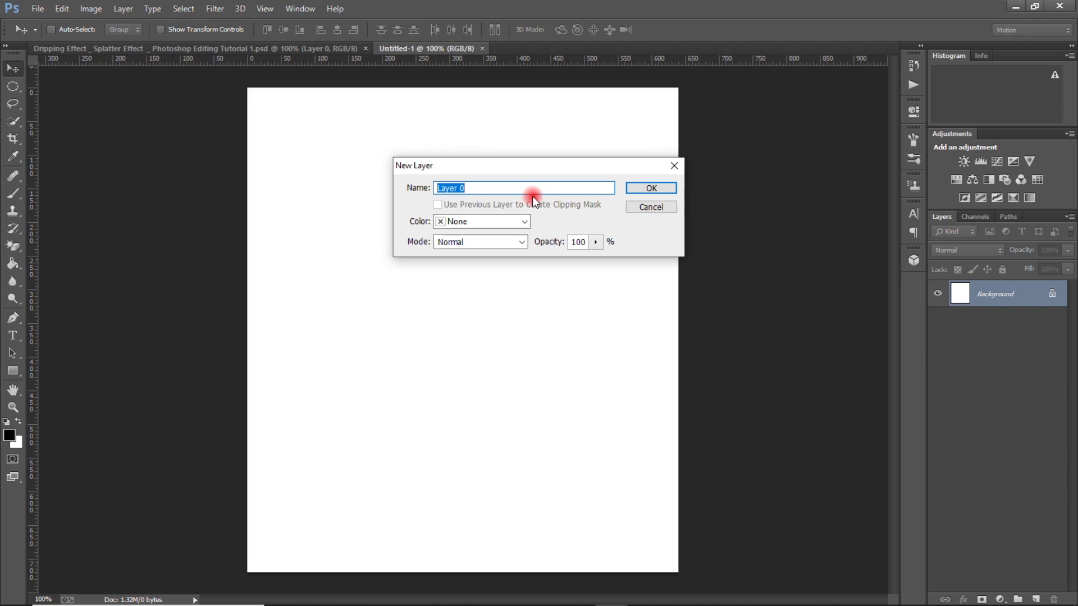
pyautogui.click(640, 190)
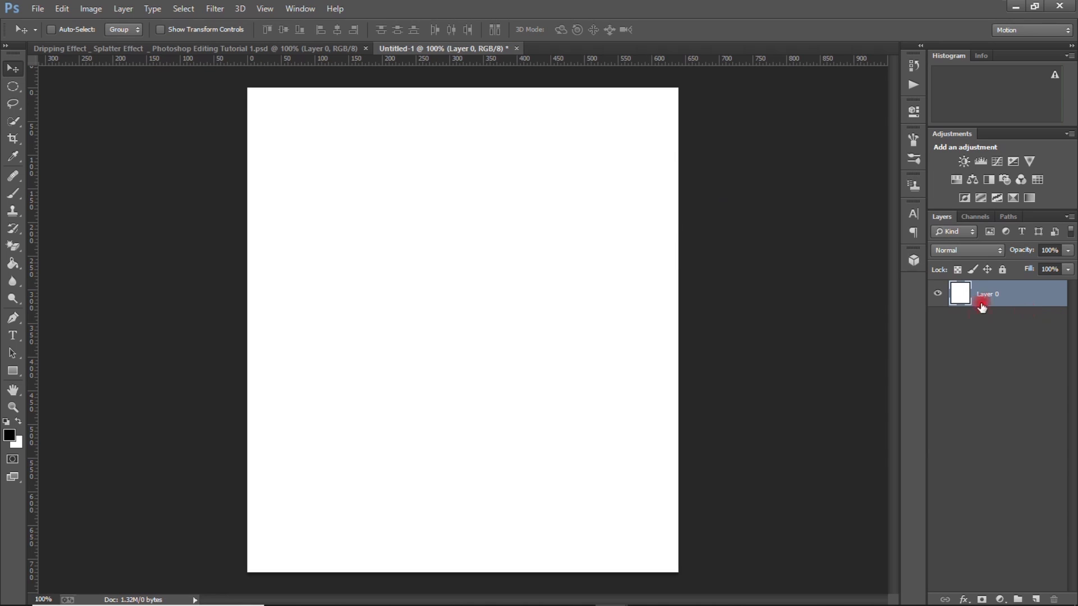
# - Add a reversed Gradient Overlay with the Radial style to Layer 0
pyautogui.click(961, 594)
pyautogui.click(979, 548)
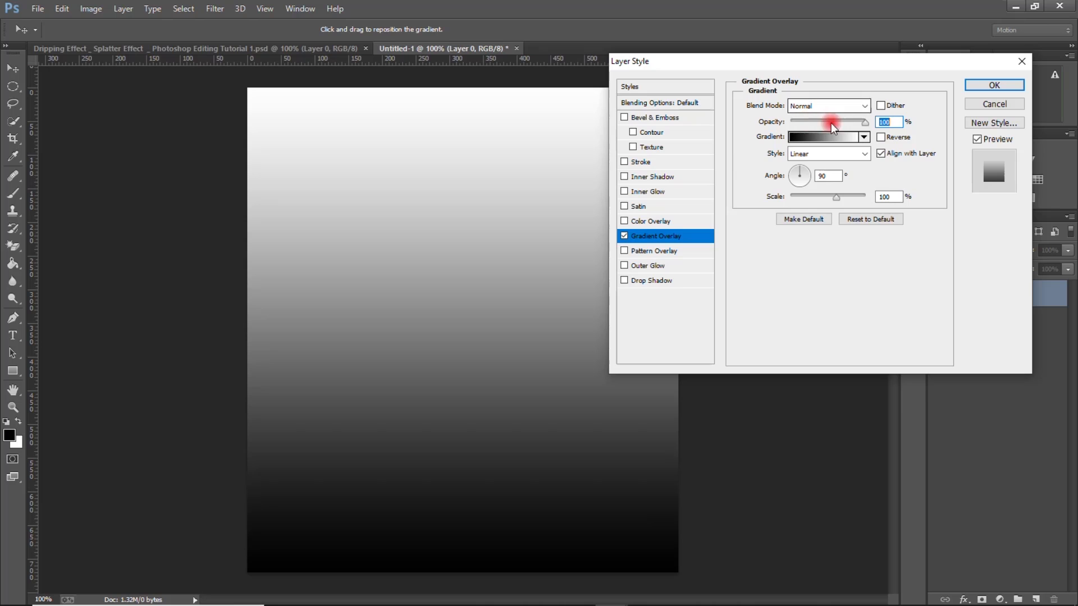
pyautogui.click(880, 137)
pyautogui.click(814, 153)
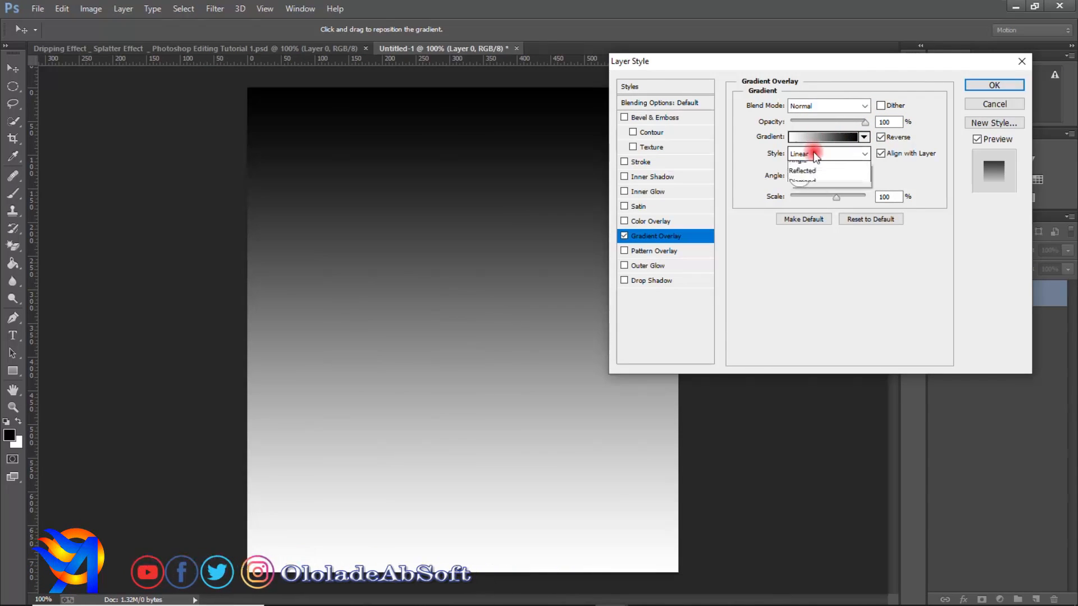
pyautogui.click(806, 166)
# - Load the Orange, Yellow, Orange gradient preset, delete one orange stop, and place orange at the start and yellow at 98%
pyautogui.click(808, 137)
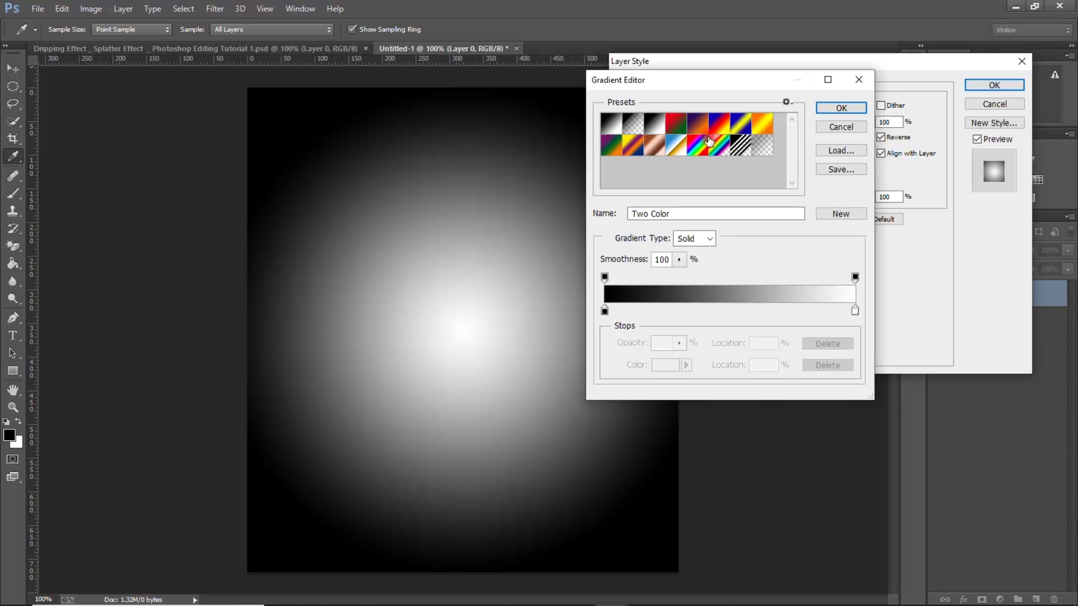
pyautogui.click(762, 123)
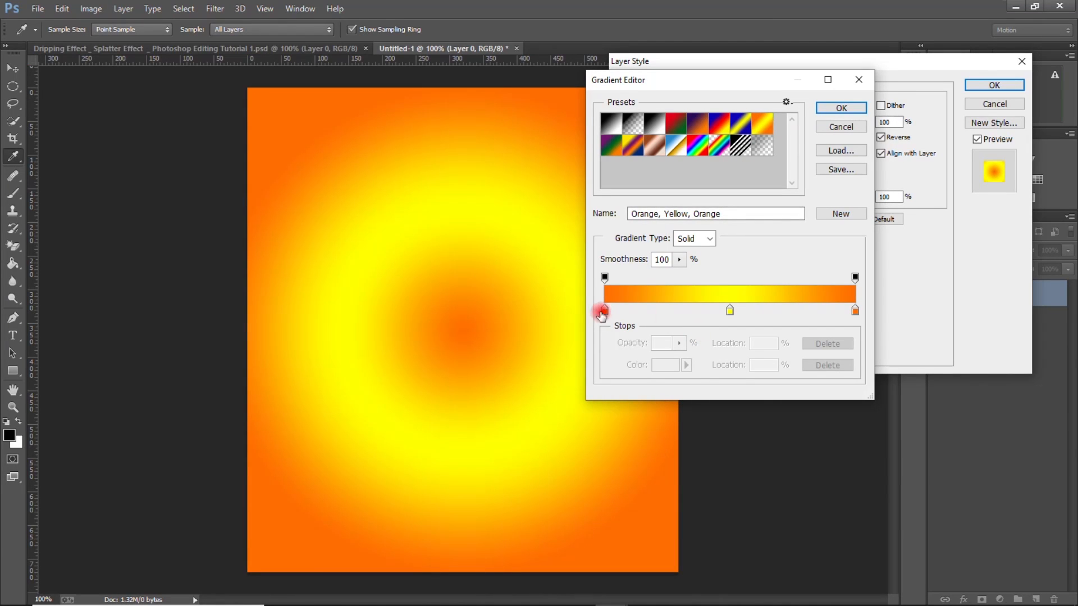
pyautogui.click(812, 365)
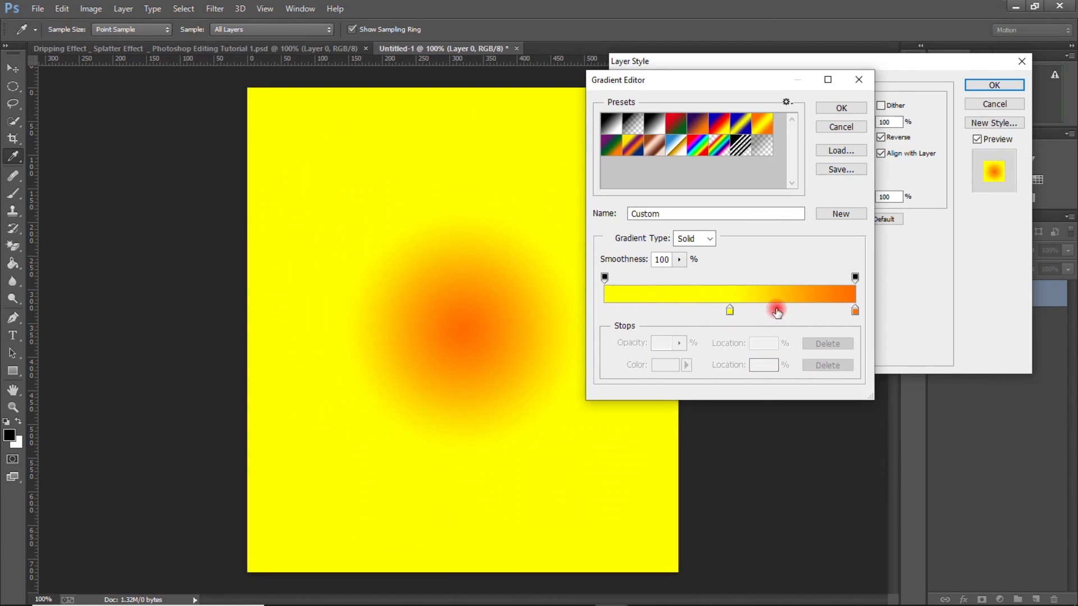
pyautogui.moveTo(854, 312); pyautogui.dragTo(605, 309)
pyautogui.moveTo(728, 310); pyautogui.dragTo(849, 312)
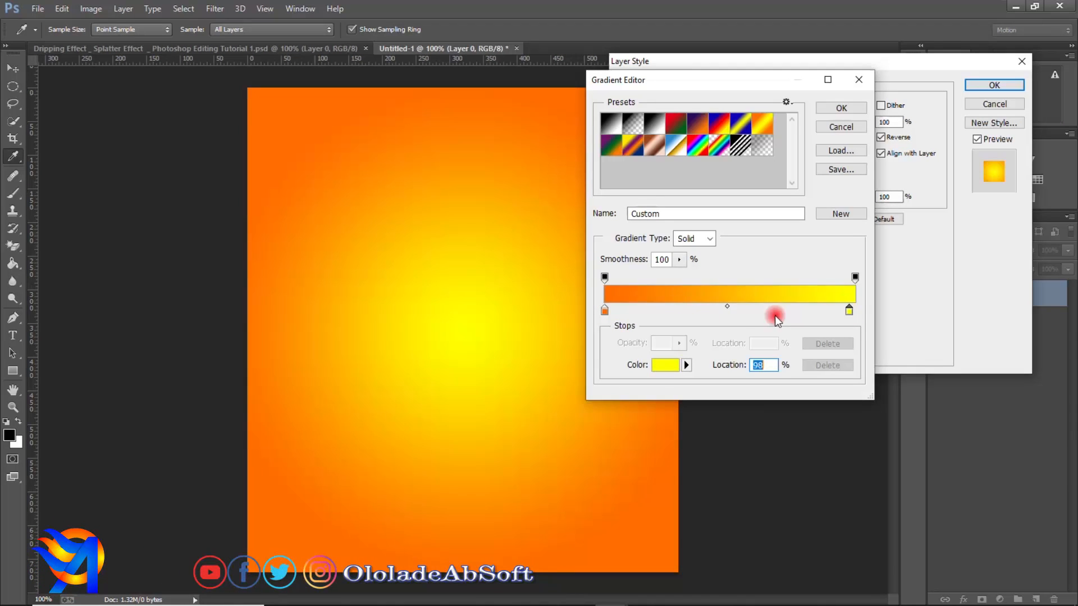
pyautogui.moveTo(727, 311)
pyautogui.mouseDown()
pyautogui.moveTo(747, 309)
pyautogui.moveTo(727, 309)
pyautogui.mouseUp()
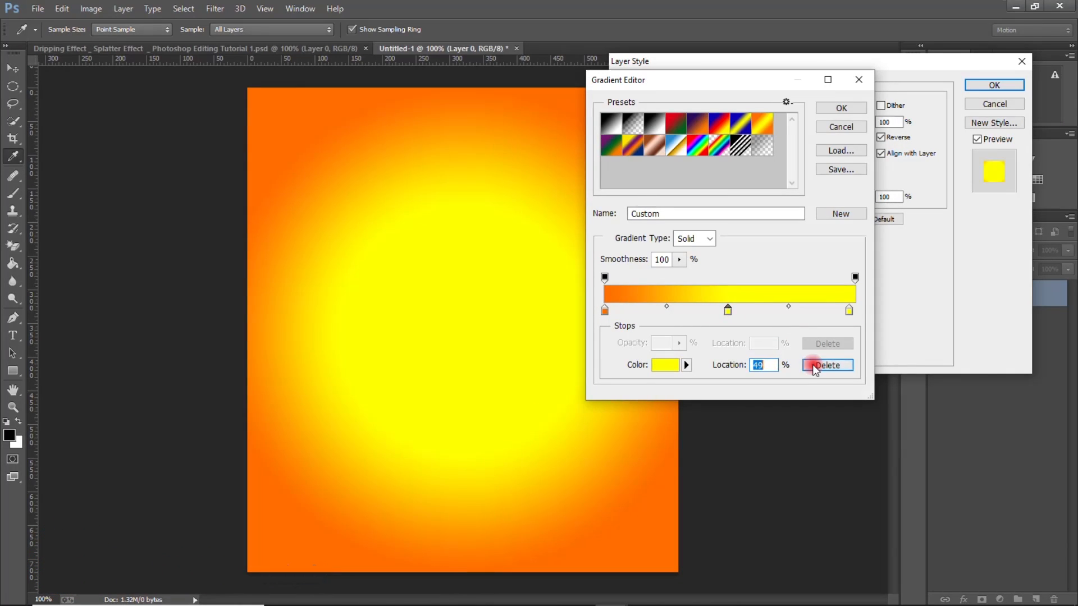
pyautogui.click(813, 365)
pyautogui.click(608, 312)
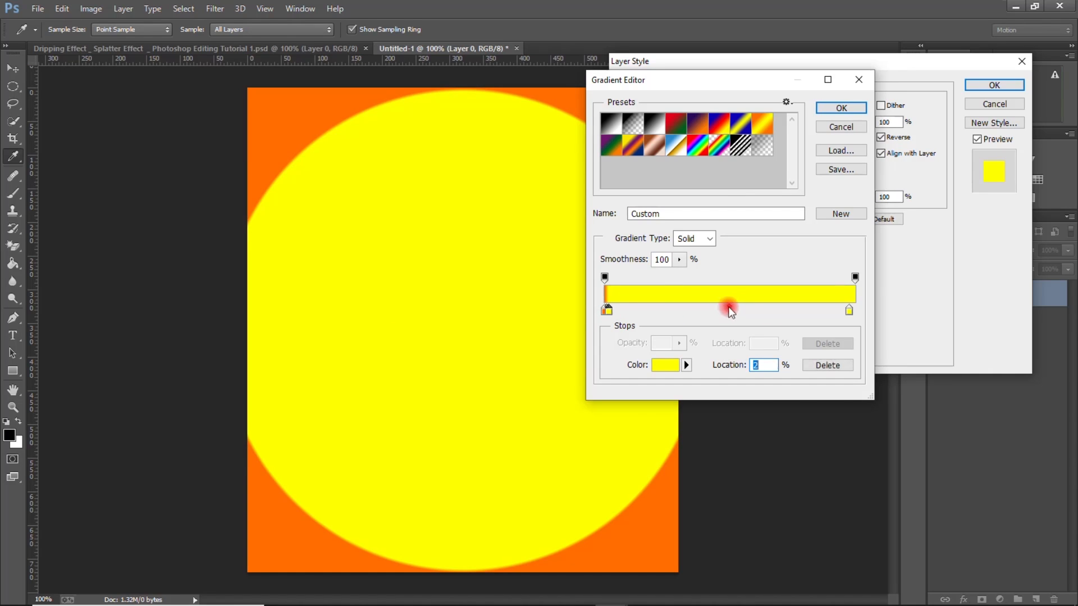
pyautogui.click(818, 365)
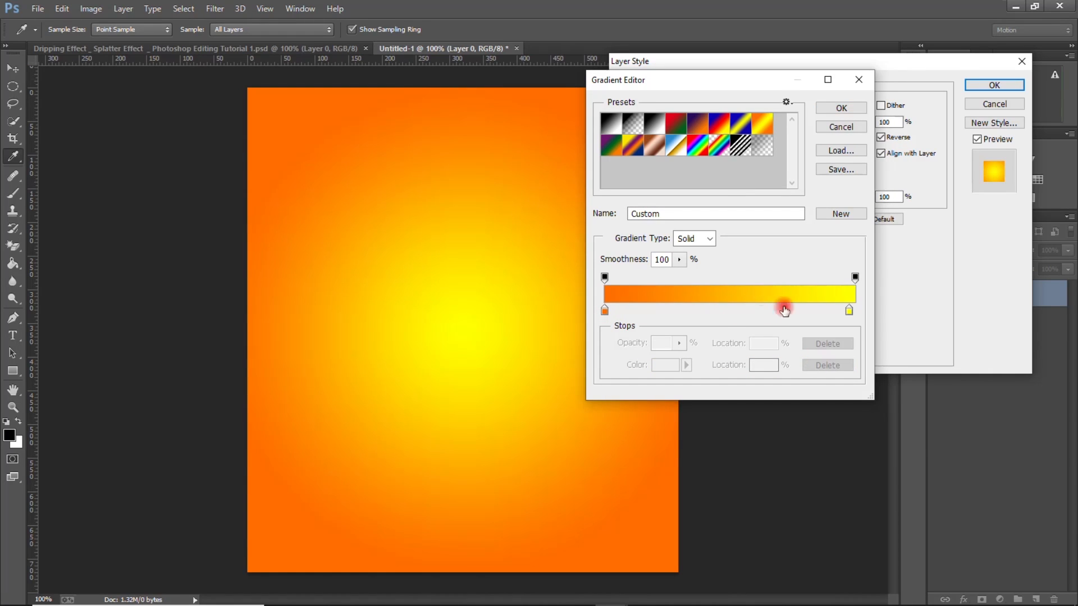
# - Shift the gradient midpoint towards the yellow stop and apply the Gradient Overlay to Layer 0
pyautogui.moveTo(727, 307); pyautogui.dragTo(797, 307)
pyautogui.click(850, 108)
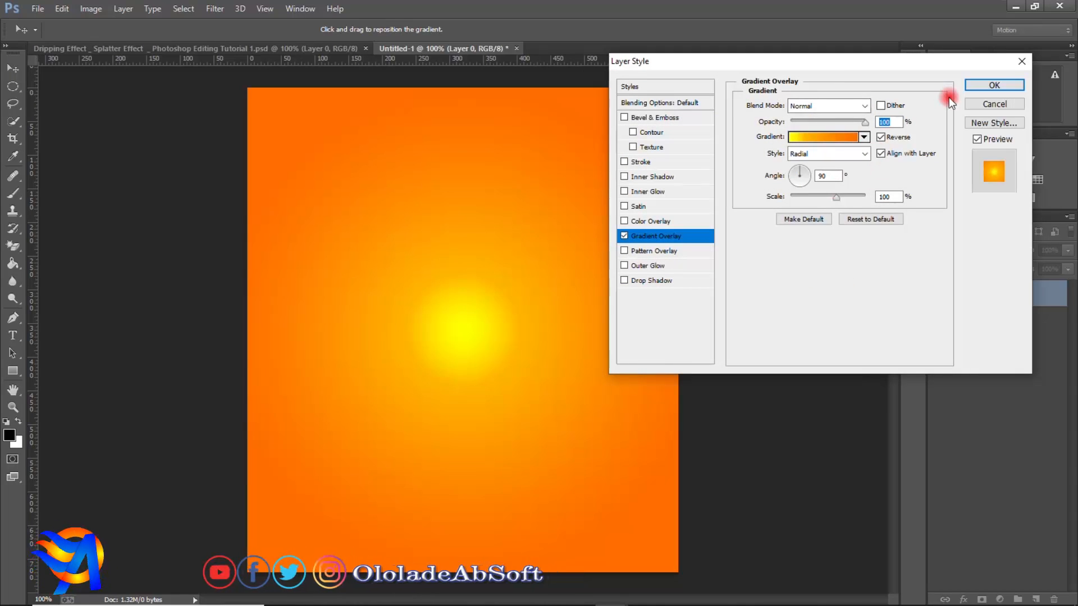
pyautogui.click(993, 85)
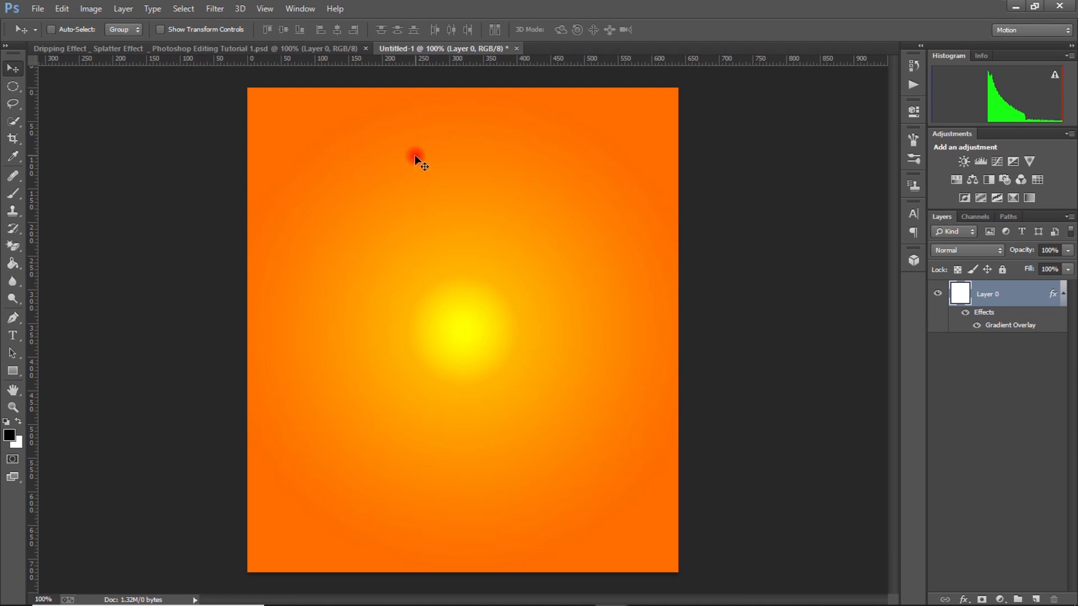
# - Place the photo of the lady in the yellow shirt, scale it to about 15.5% centred on the canvas, and commit it
pyautogui.click(38, 9)
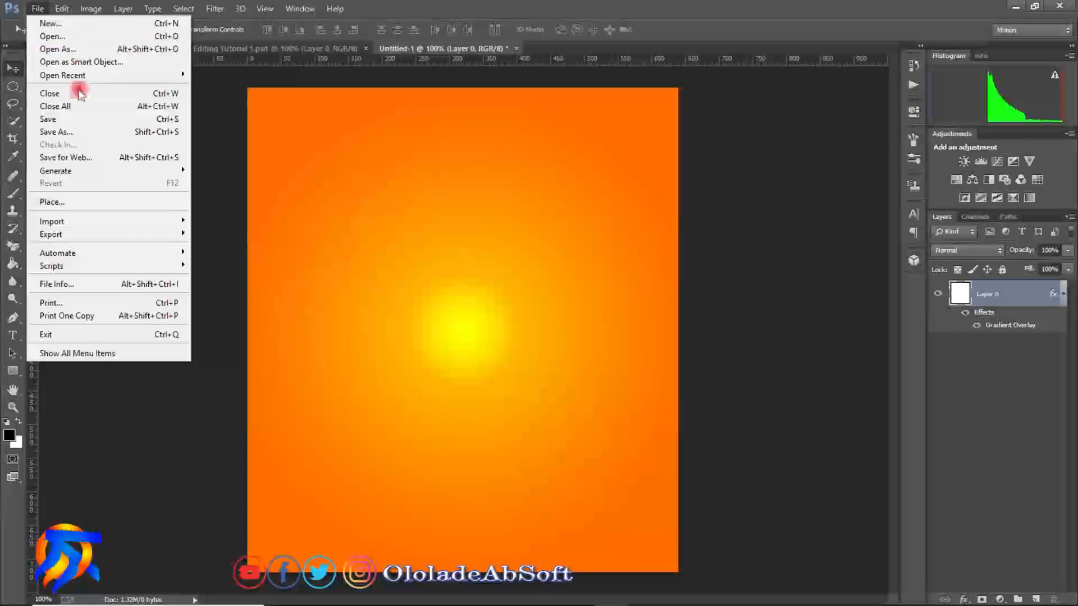
pyautogui.click(106, 202)
pyautogui.click(140, 138)
pyautogui.click(583, 476)
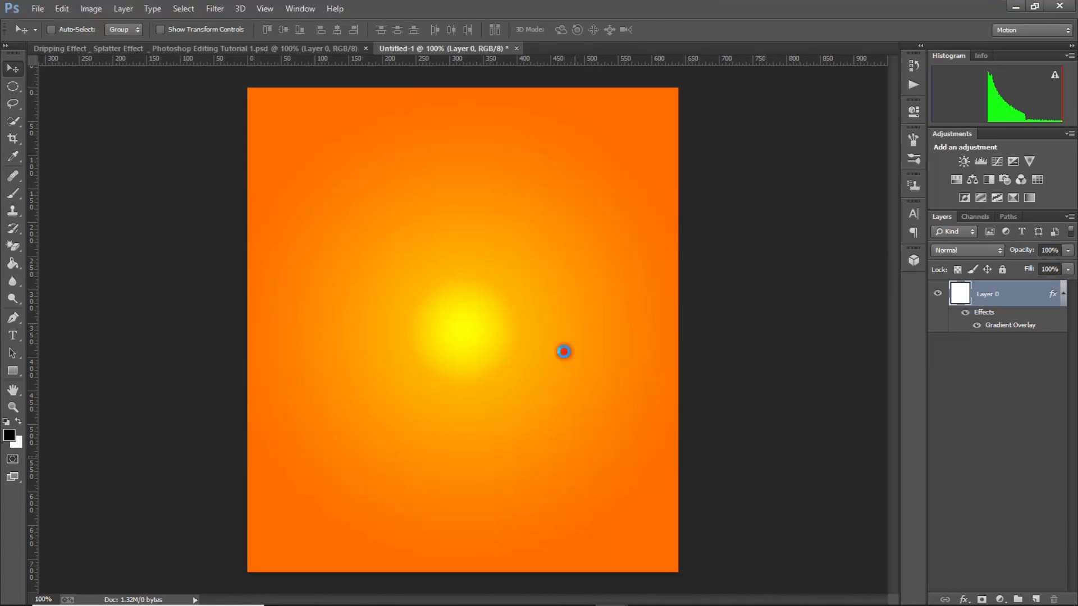
pyautogui.moveTo(676, 476); pyautogui.dragTo(712, 495)
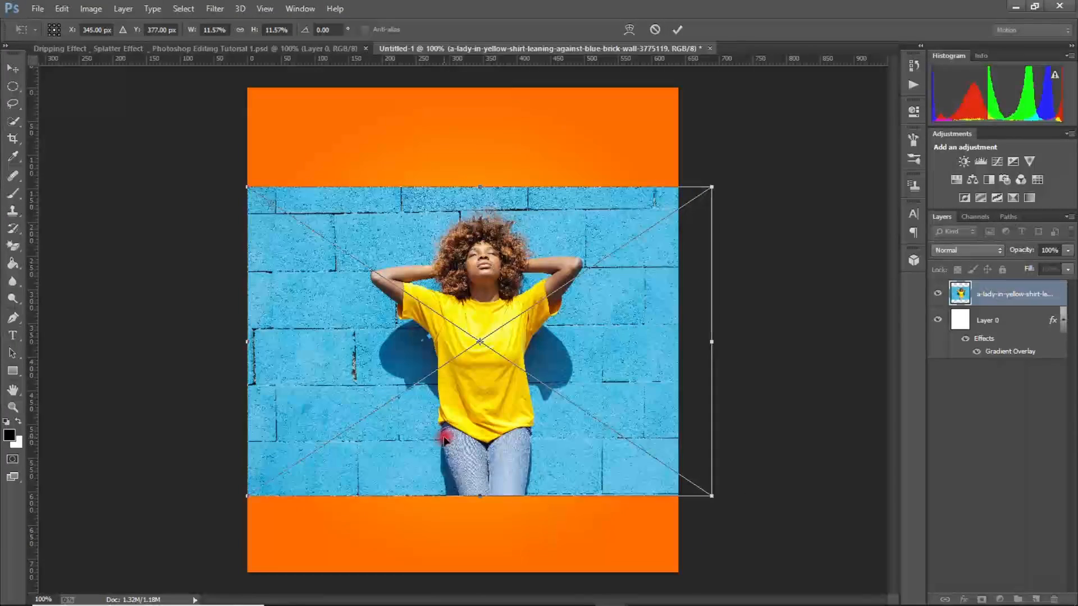
pyautogui.moveTo(712, 496); pyautogui.dragTo(758, 565)
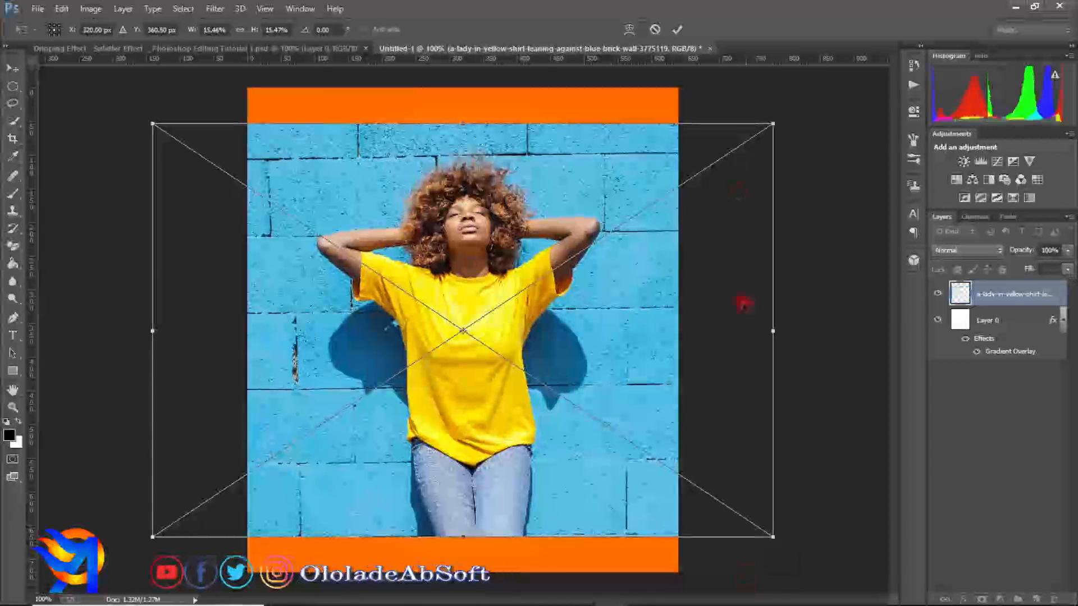
pyautogui.click(678, 29)
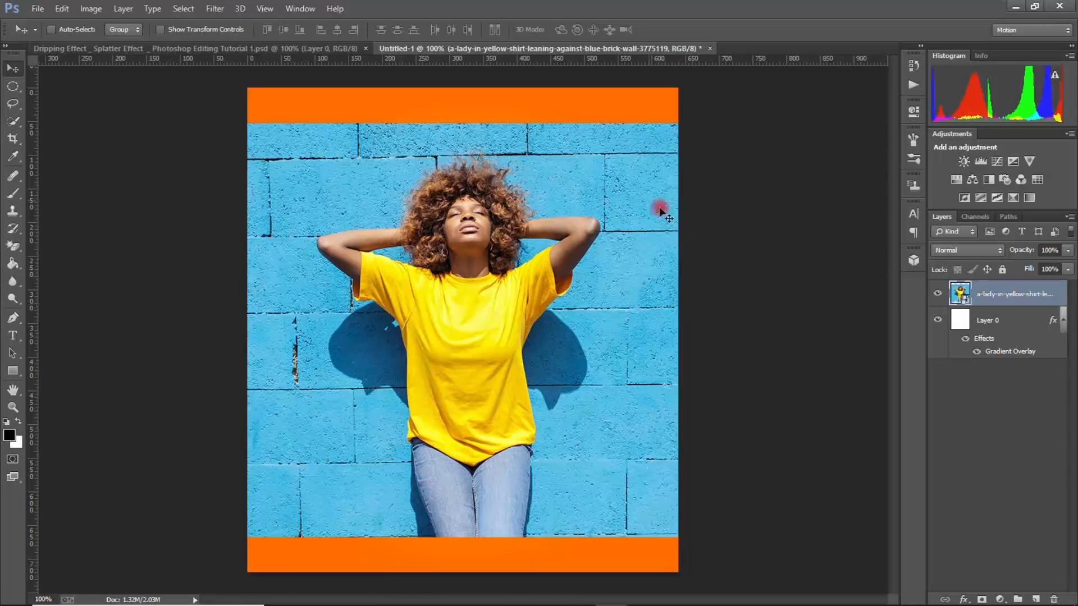
# - Select the woman with the Quick Selection tool, including her hair, arms, shirt and jeans
pyautogui.click(24, 120)
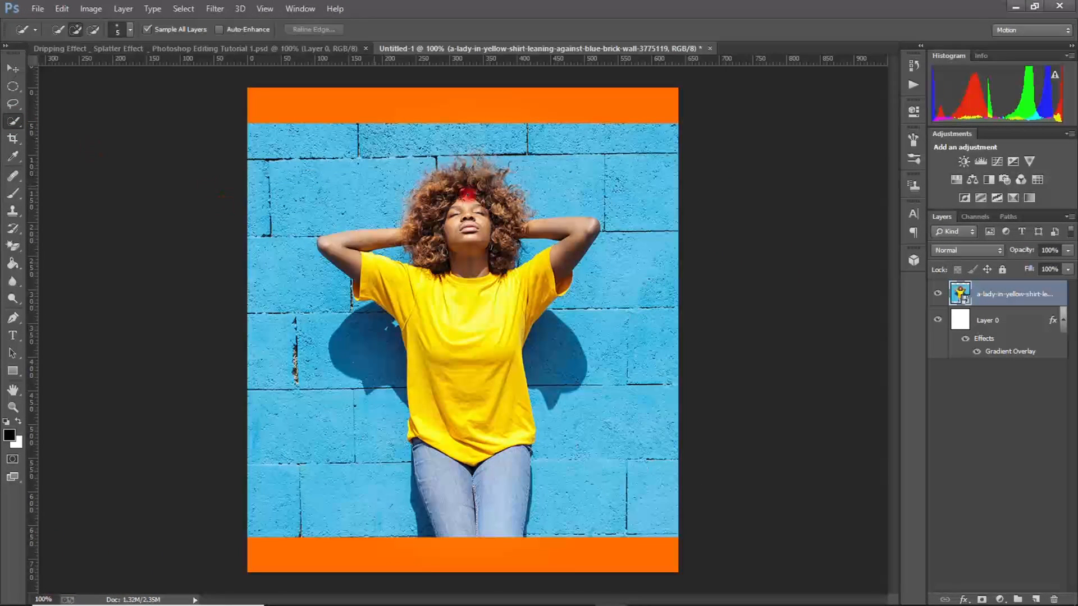
pyautogui.moveTo(471, 253)
pyautogui.mouseDown()
pyautogui.moveTo(466, 507)
pyautogui.moveTo(486, 505)
pyautogui.moveTo(502, 477)
pyautogui.moveTo(502, 330)
pyautogui.moveTo(519, 269)
pyautogui.moveTo(578, 240)
pyautogui.moveTo(494, 210)
pyautogui.moveTo(481, 180)
pyautogui.moveTo(447, 179)
pyautogui.moveTo(430, 204)
pyautogui.mouseUp()
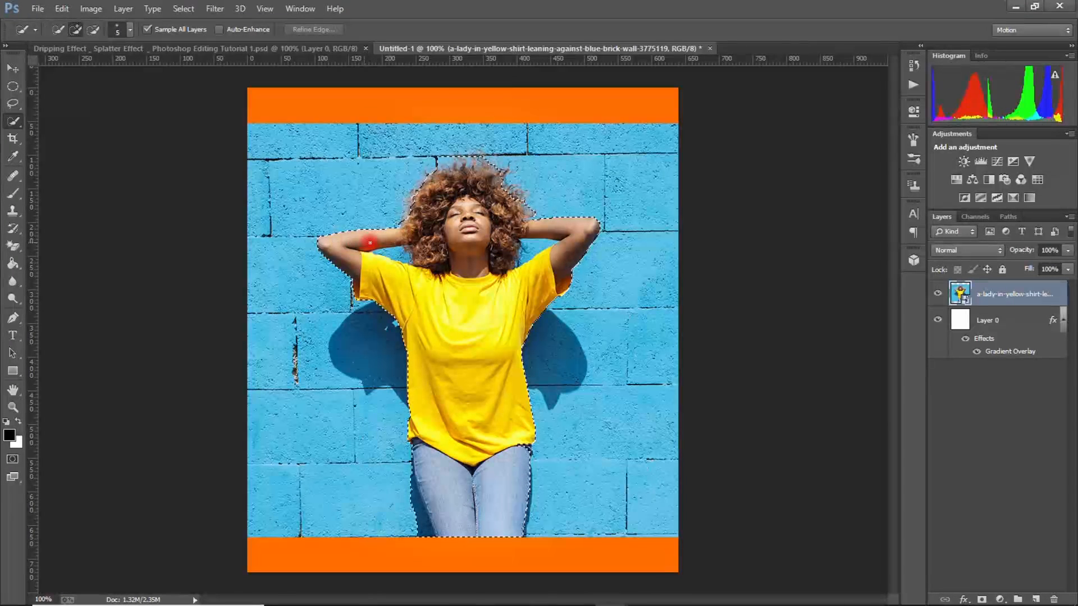
pyautogui.moveTo(411, 194); pyautogui.dragTo(422, 225)
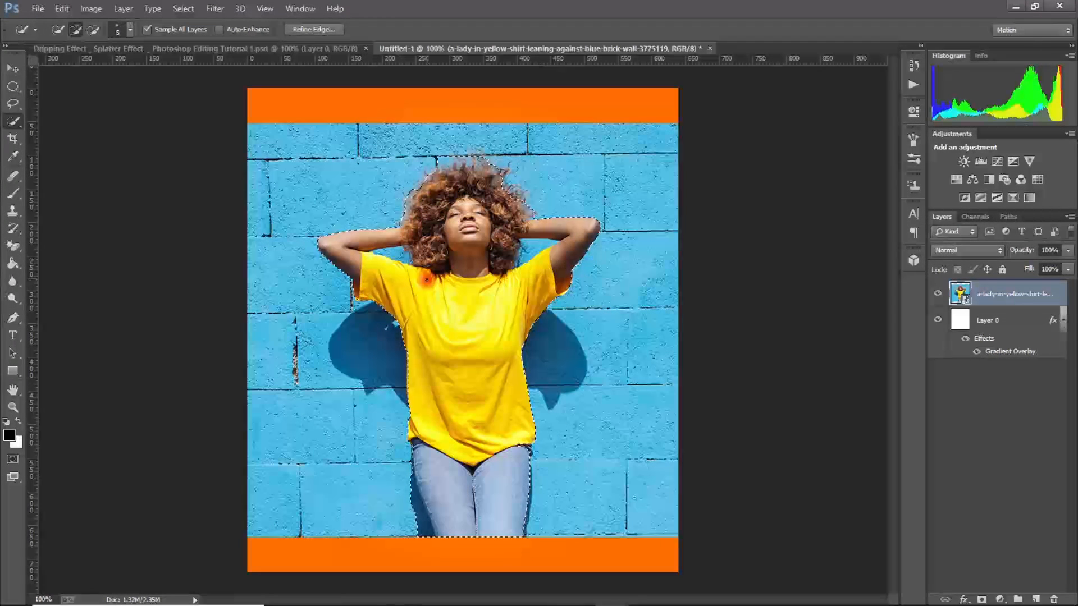
pyautogui.moveTo(411, 465); pyautogui.dragTo(422, 515)
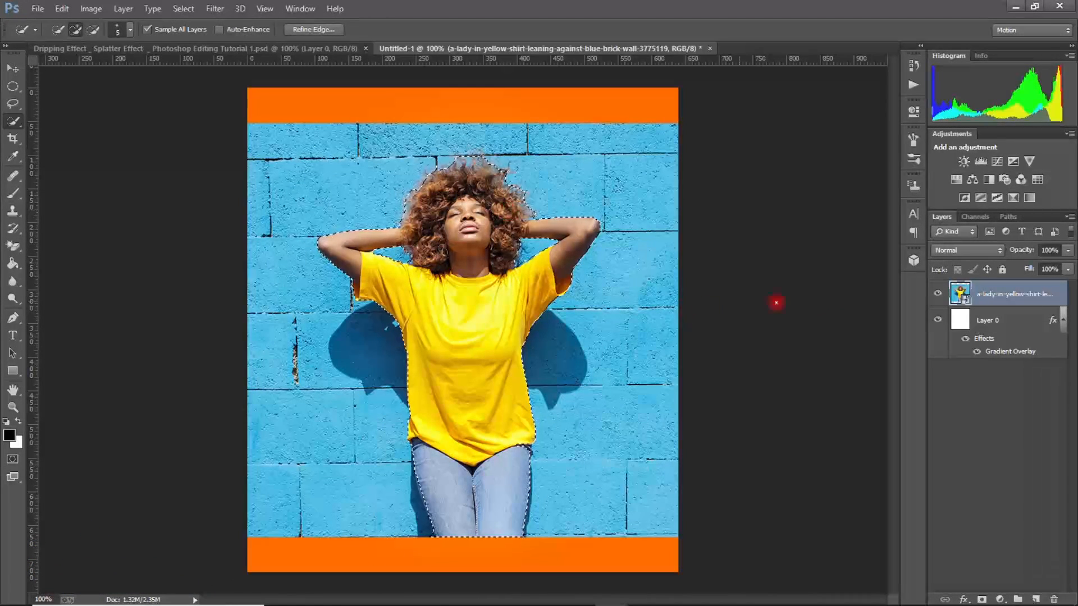
# - Open Refine Edge for the selection, enable Smart Radius with a 6.1 px radius, and set Smooth to 21
pyautogui.click(301, 30)
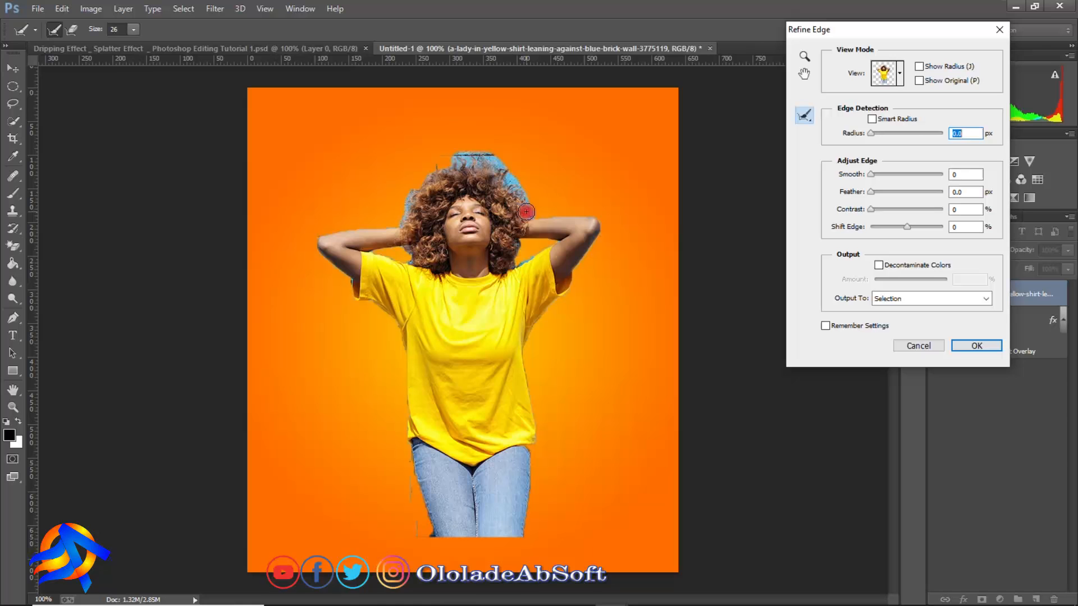
pyautogui.click(872, 119)
pyautogui.moveTo(876, 135); pyautogui.dragTo(878, 134)
pyautogui.moveTo(880, 177); pyautogui.dragTo(876, 173)
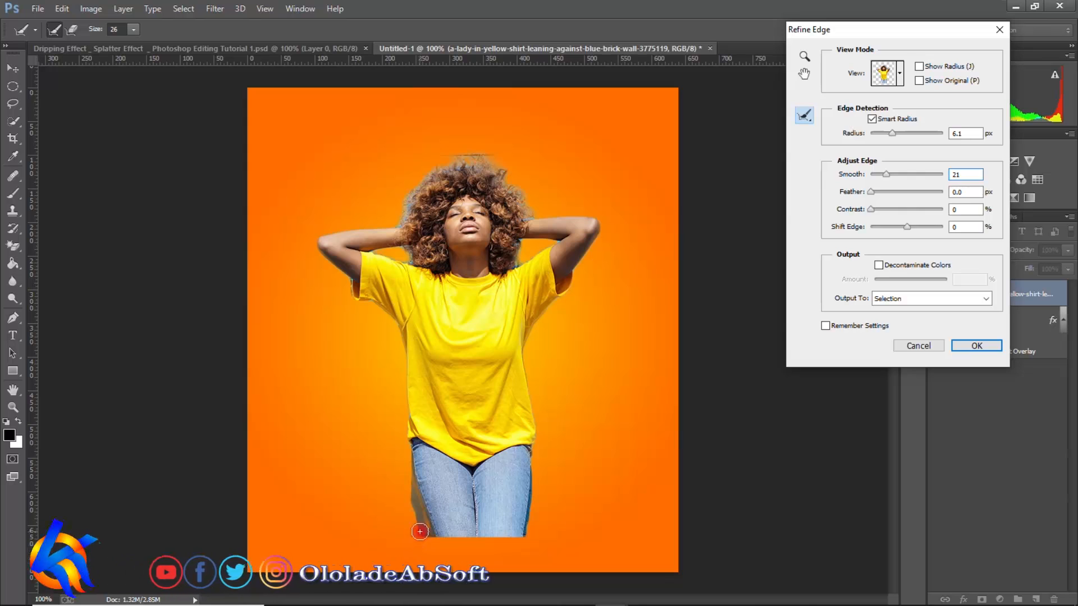
# - Erase the edge refinements beside the outer edge of the jeans and set the Smart Radius value to 2.6 px
pyautogui.click(71, 30)
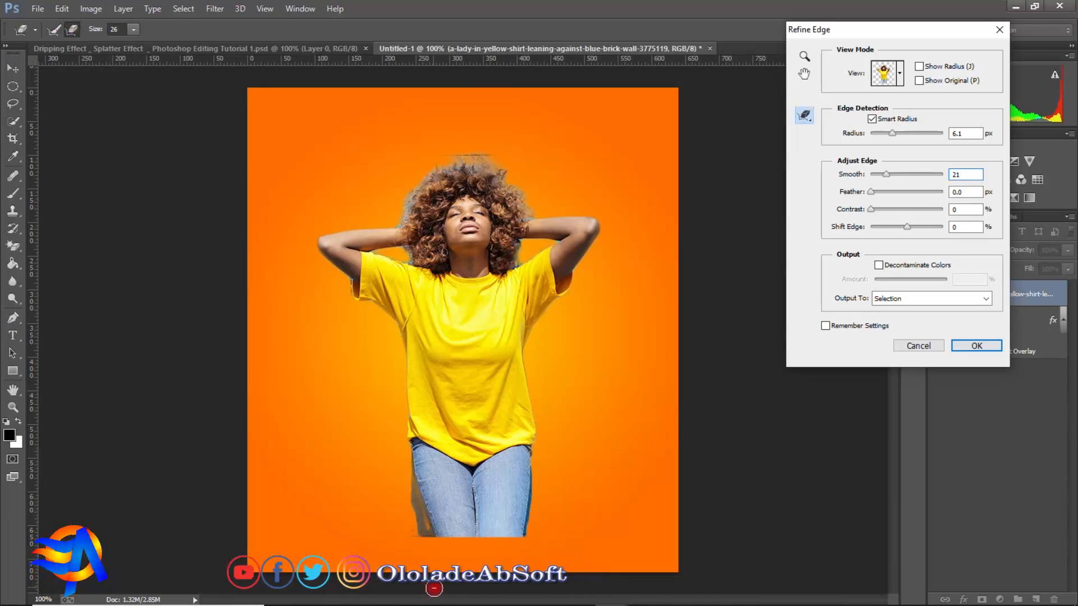
pyautogui.moveTo(390, 482)
pyautogui.mouseDown()
pyautogui.moveTo(414, 493)
pyautogui.moveTo(426, 541)
pyautogui.mouseUp()
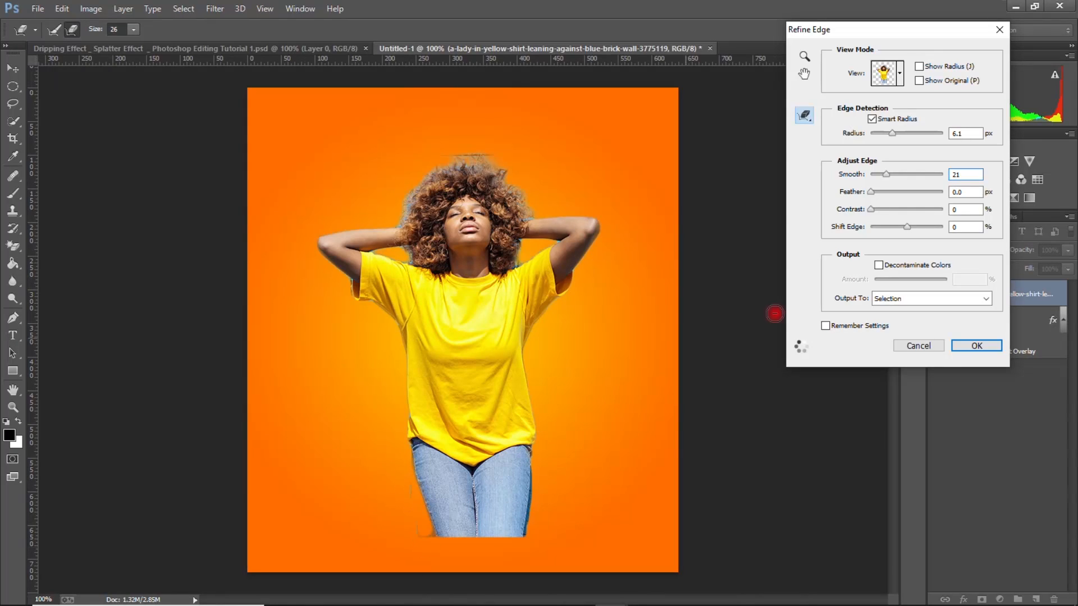
pyautogui.moveTo(879, 135); pyautogui.dragTo(880, 135)
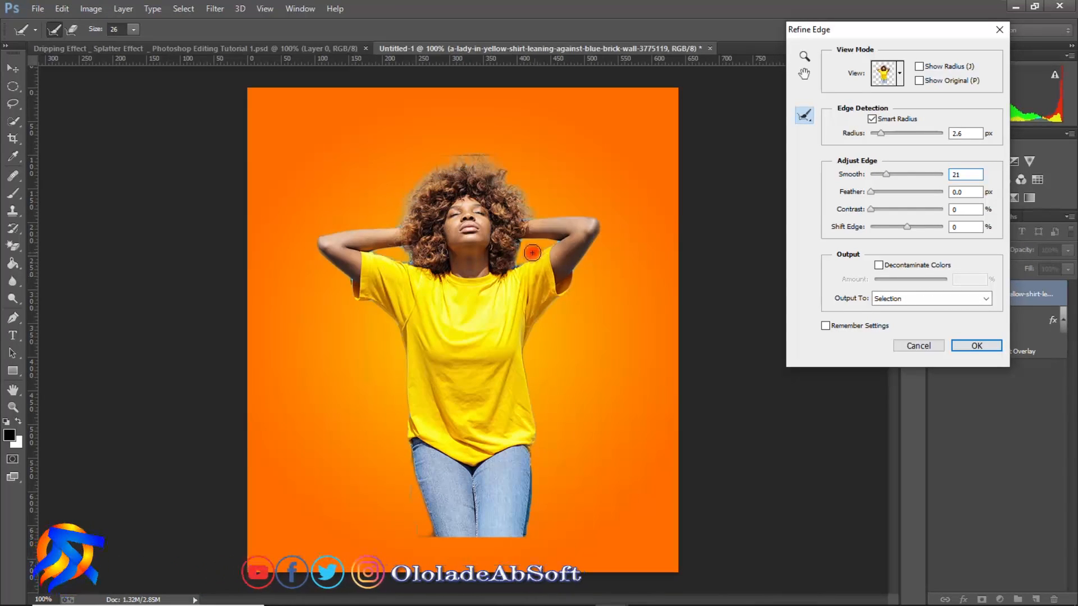
# - Refine the edges beside the jeans and between the hair and raised arm with a refine brush size of 15
pyautogui.press('[')
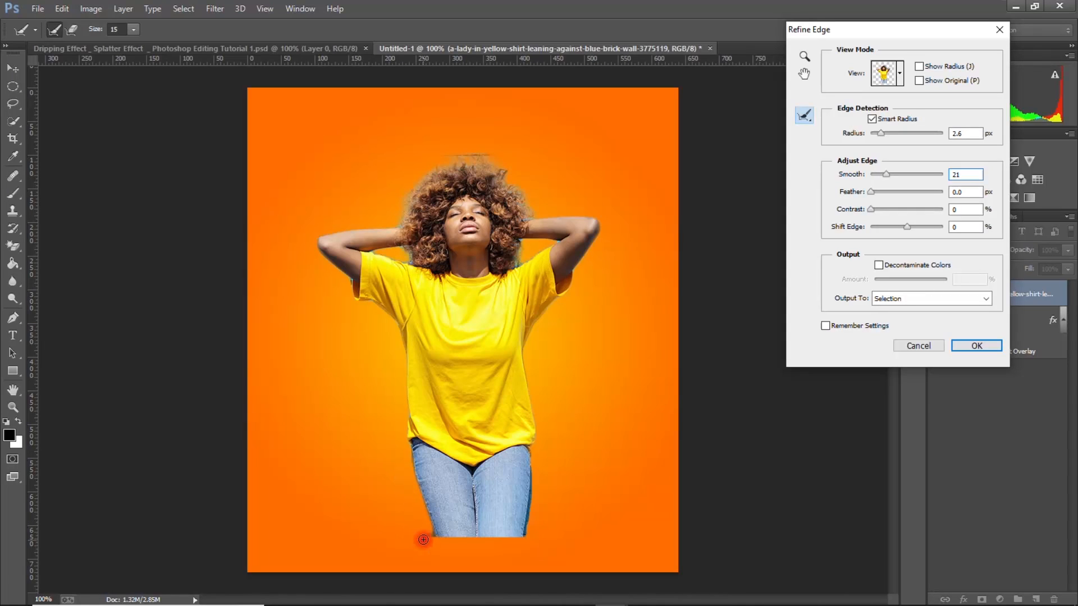
pyautogui.moveTo(399, 491); pyautogui.dragTo(422, 540)
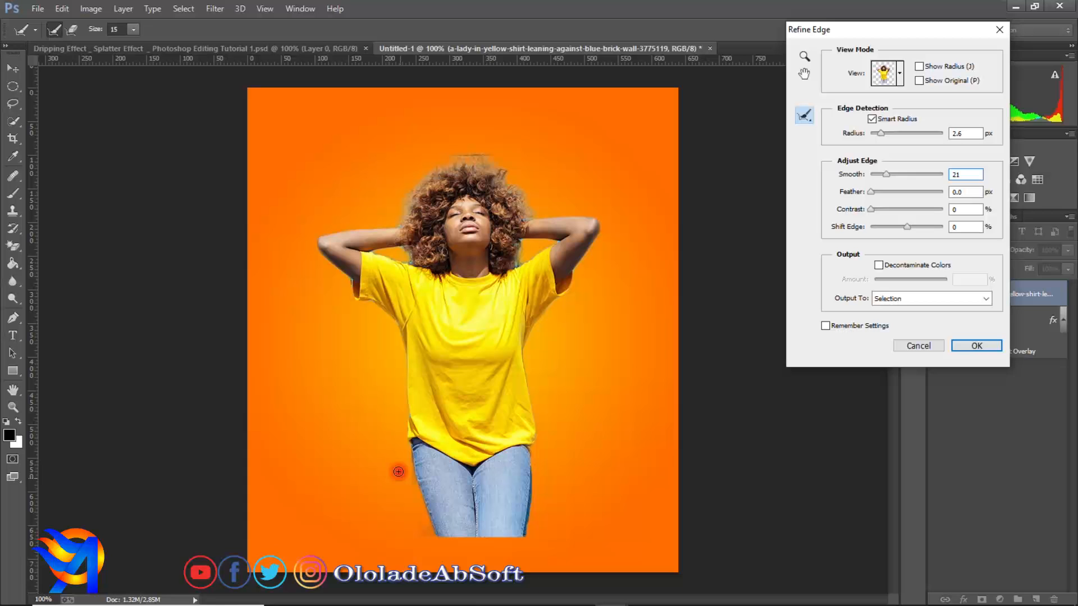
pyautogui.moveTo(411, 253); pyautogui.dragTo(381, 255)
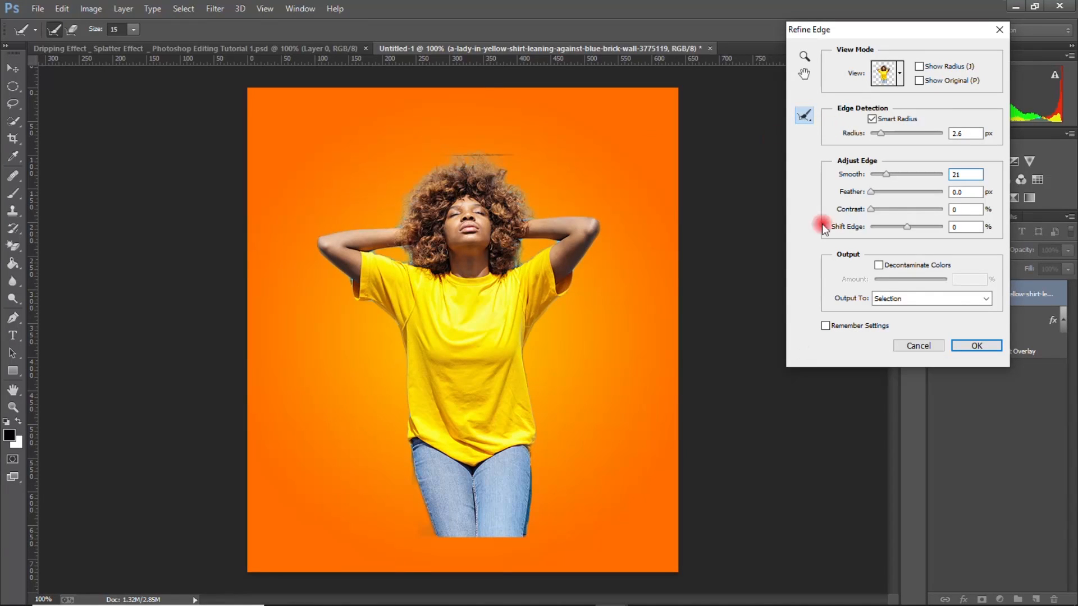
# - Enable Decontaminate Colors at 57% and output the refined selection to a new layer with a layer mask
pyautogui.moveTo(907, 284); pyautogui.dragTo(955, 281)
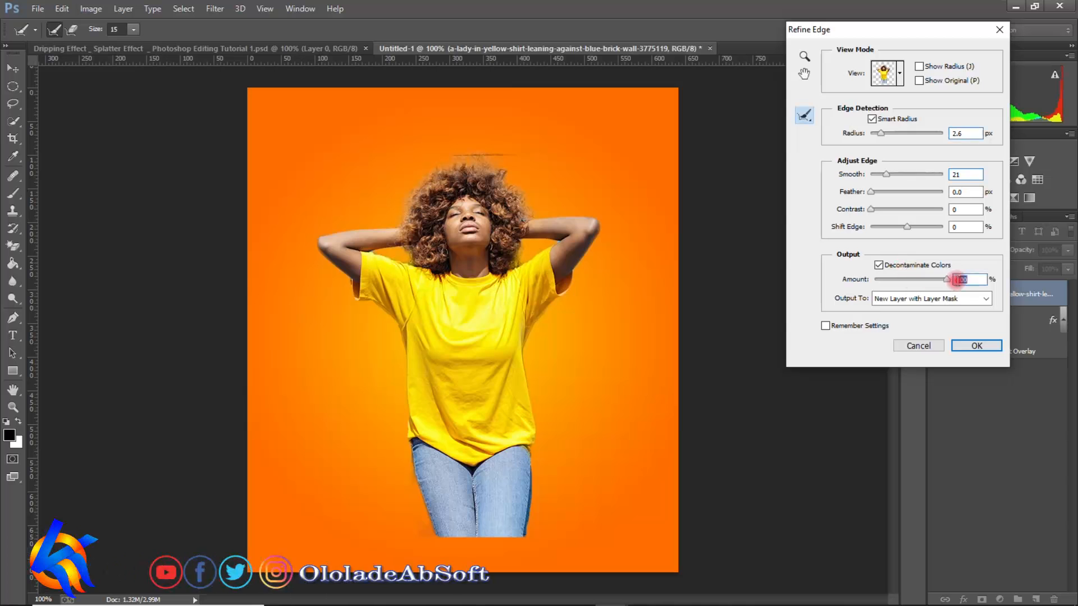
pyautogui.moveTo(473, 158); pyautogui.dragTo(525, 212)
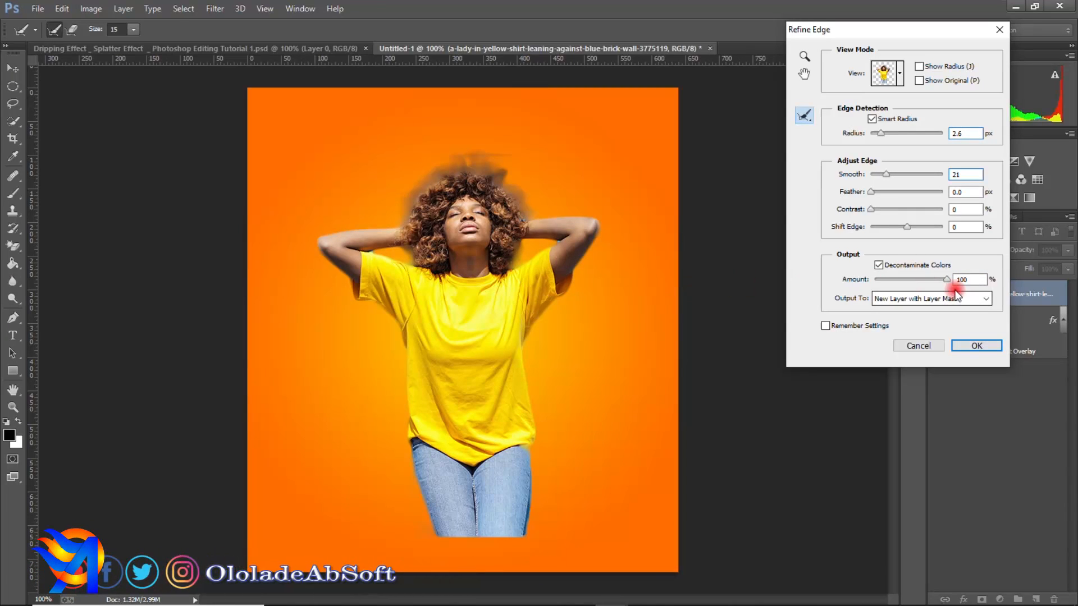
pyautogui.moveTo(911, 281); pyautogui.dragTo(915, 280)
pyautogui.click(966, 344)
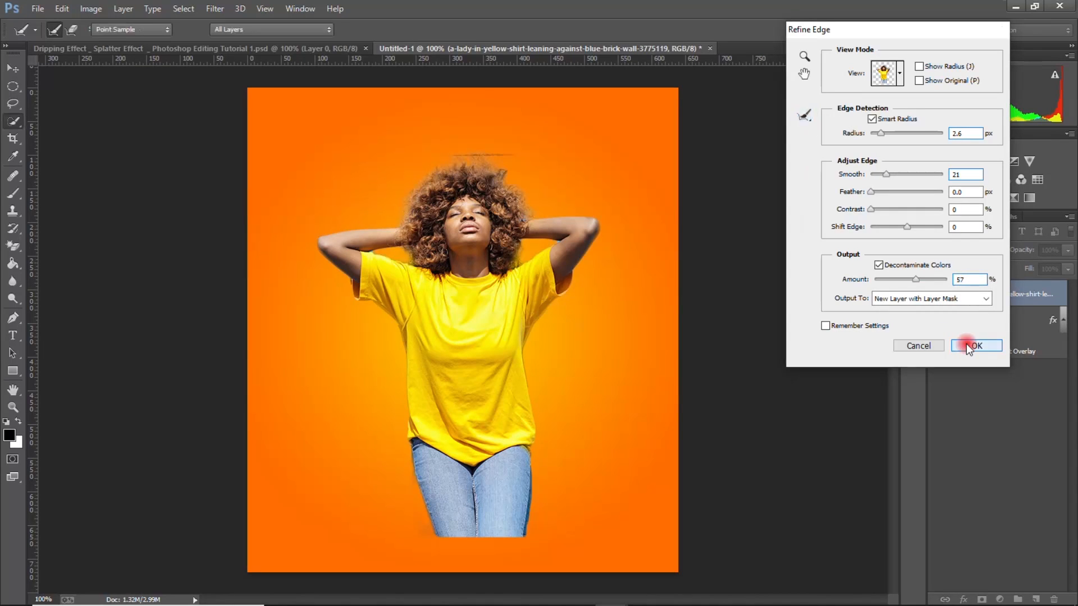
pyautogui.click(938, 291)
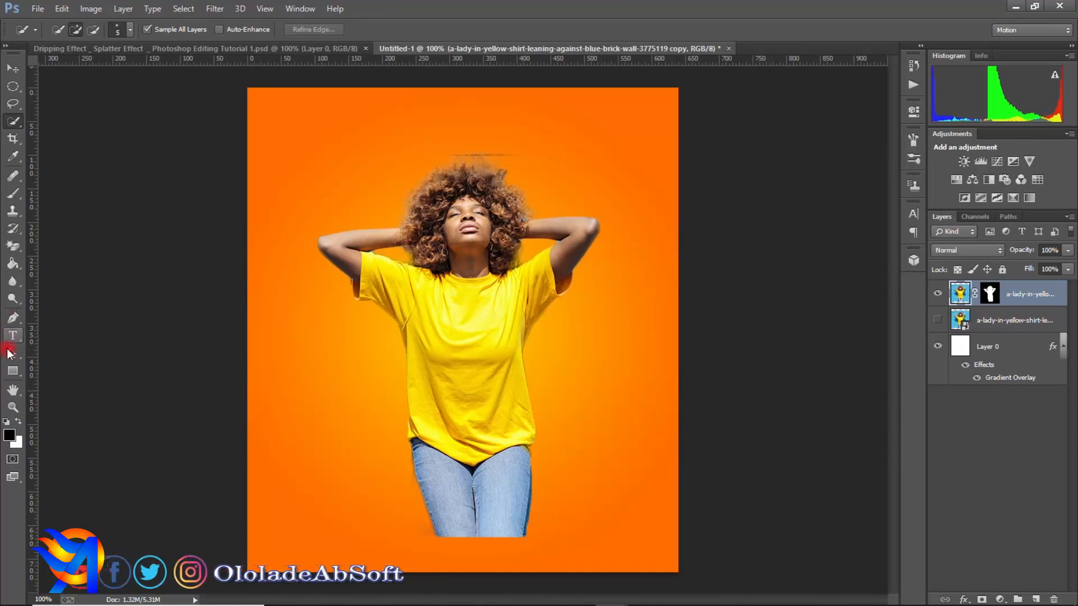
# - Draw a 382 × 382 px circle with the Ellipse tool over the woman, using the orange-yellow gradient fill
pyautogui.click(16, 322)
pyautogui.click(13, 371)
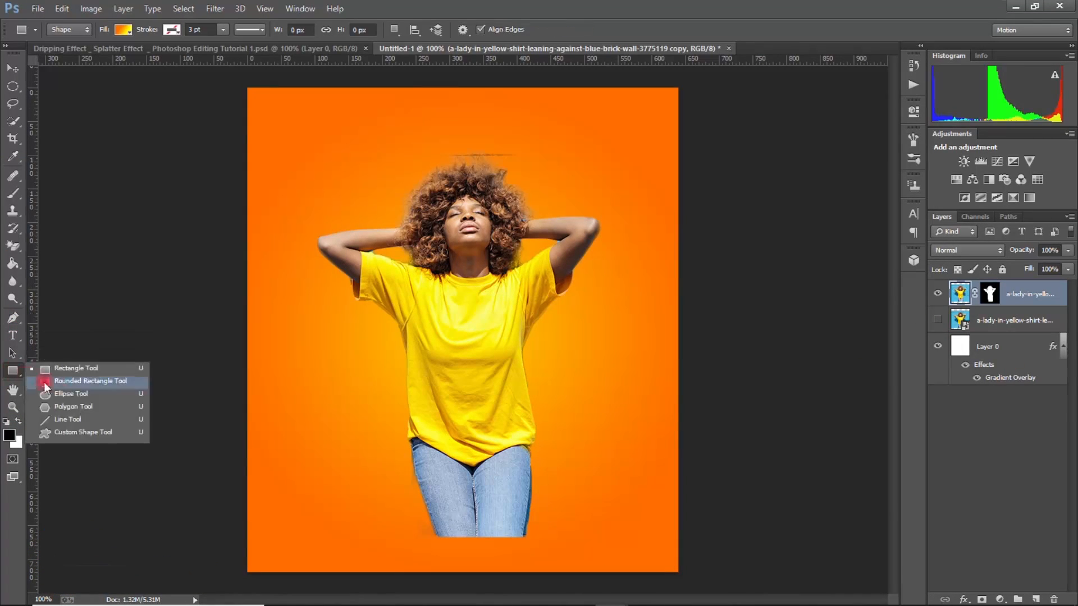
pyautogui.click(61, 396)
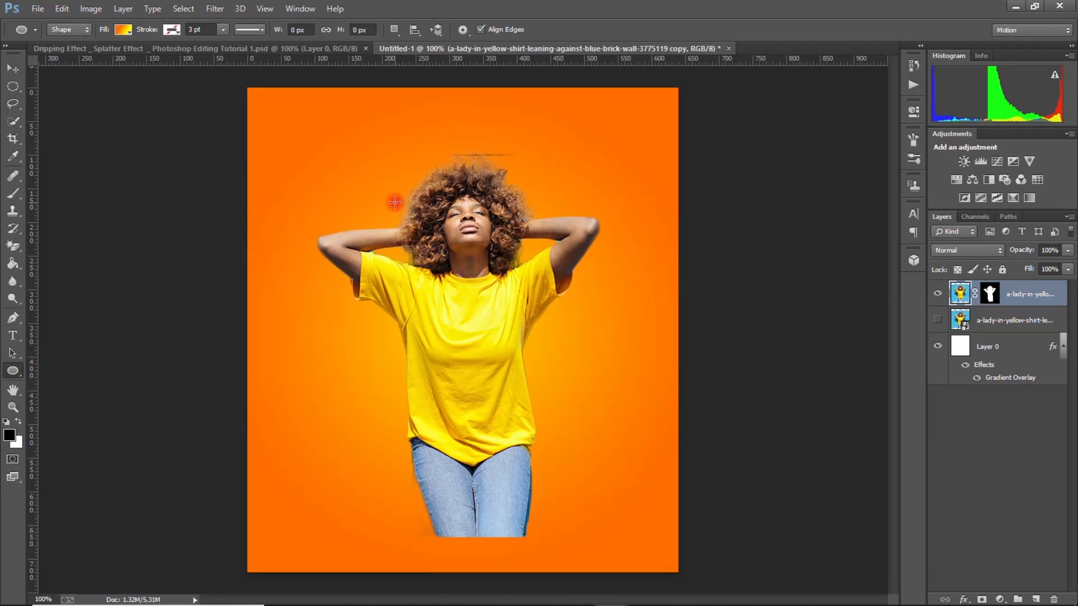
pyautogui.moveTo(425, 267)
pyautogui.mouseDown()
pyautogui.moveTo(505, 308)
pyautogui.moveTo(558, 402)
pyautogui.moveTo(516, 354)
pyautogui.mouseUp()
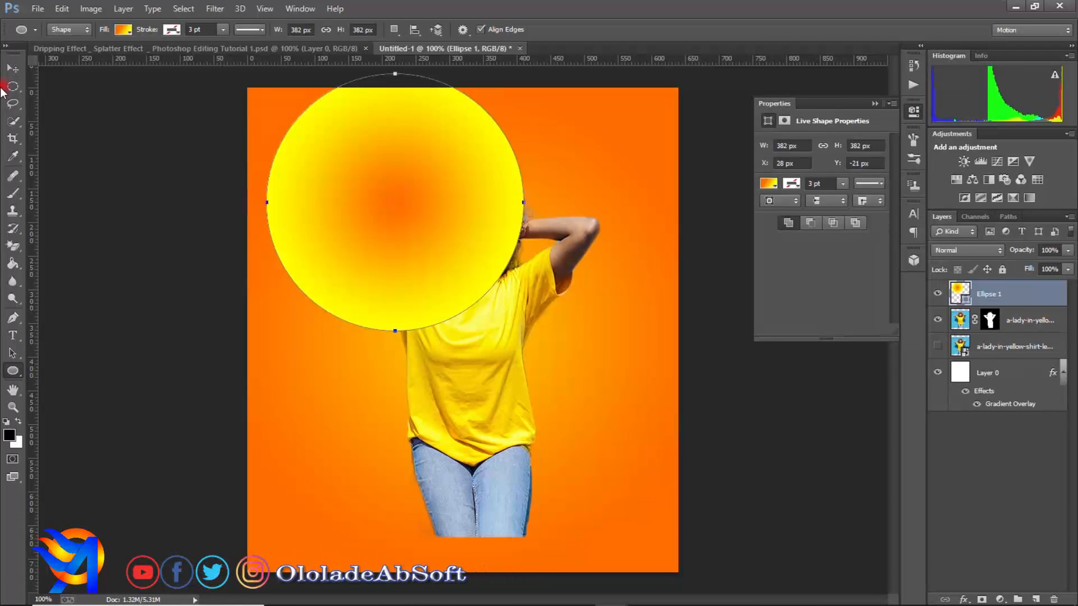
# - Move the circle over the woman's upper body and scale it down to 76.70%
pyautogui.click(12, 68)
pyautogui.moveTo(322, 188); pyautogui.dragTo(387, 253)
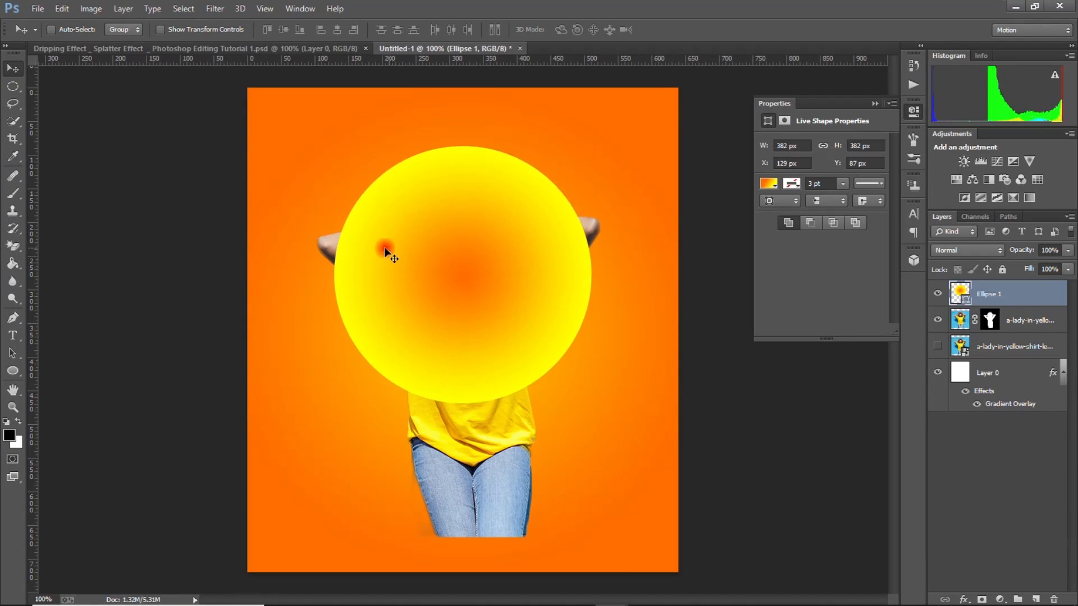
pyautogui.hotkey('ctrl', 't')
pyautogui.moveTo(593, 143); pyautogui.dragTo(561, 175)
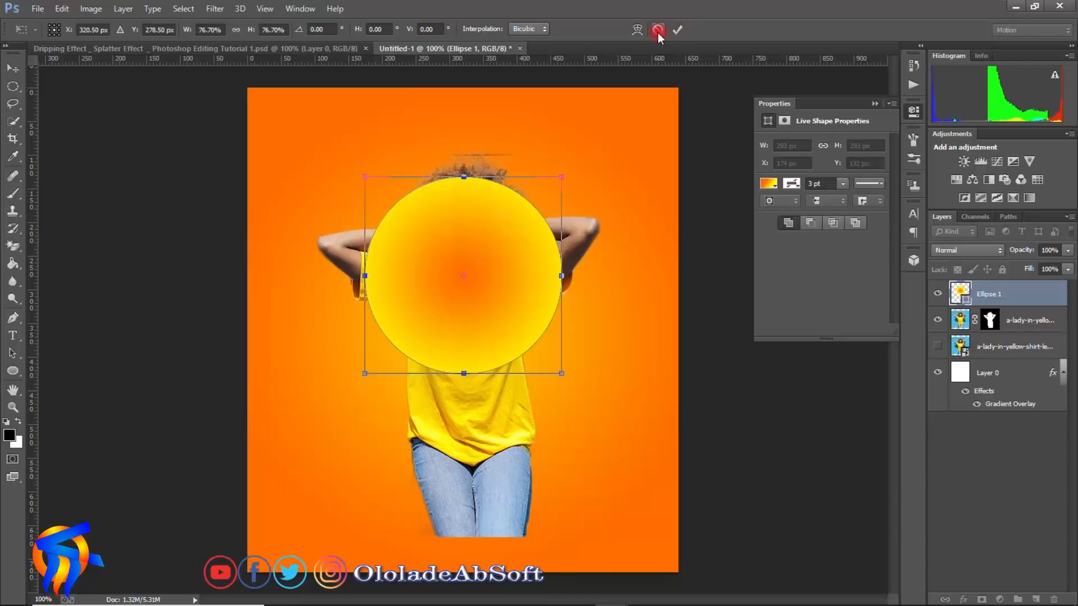
pyautogui.click(677, 29)
# - Place the Ellipse 1 layer beneath the masked woman, lower the circle behind her torso and scale it to 106.83%
pyautogui.moveTo(993, 294); pyautogui.dragTo(988, 334)
pyautogui.moveTo(536, 324); pyautogui.dragTo(541, 331)
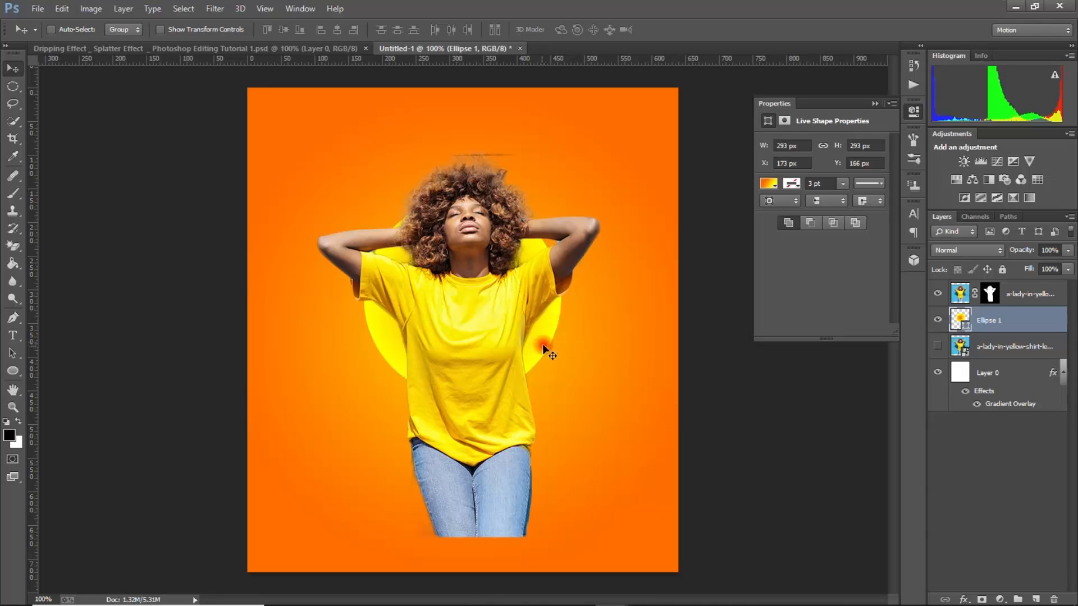
pyautogui.hotkey('ctrl', 't')
pyautogui.moveTo(559, 396); pyautogui.dragTo(561, 399)
pyautogui.moveTo(550, 361); pyautogui.dragTo(555, 363)
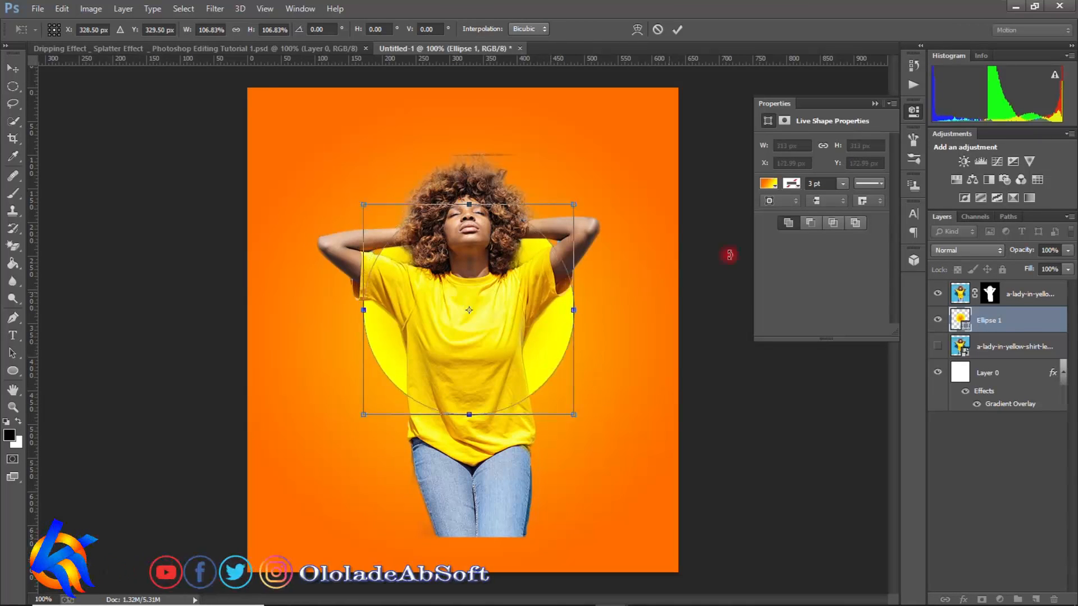
pyautogui.click(677, 30)
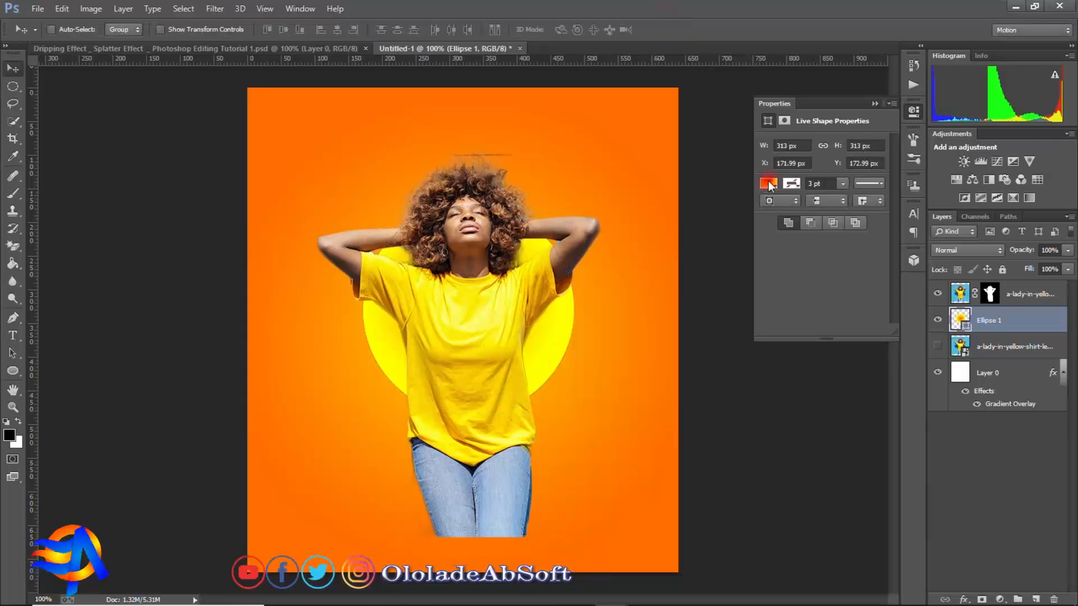
# - Replace the circle's gradient fill with a solid light blue, trying black, yellow and blue swatches first
pyautogui.click(768, 183)
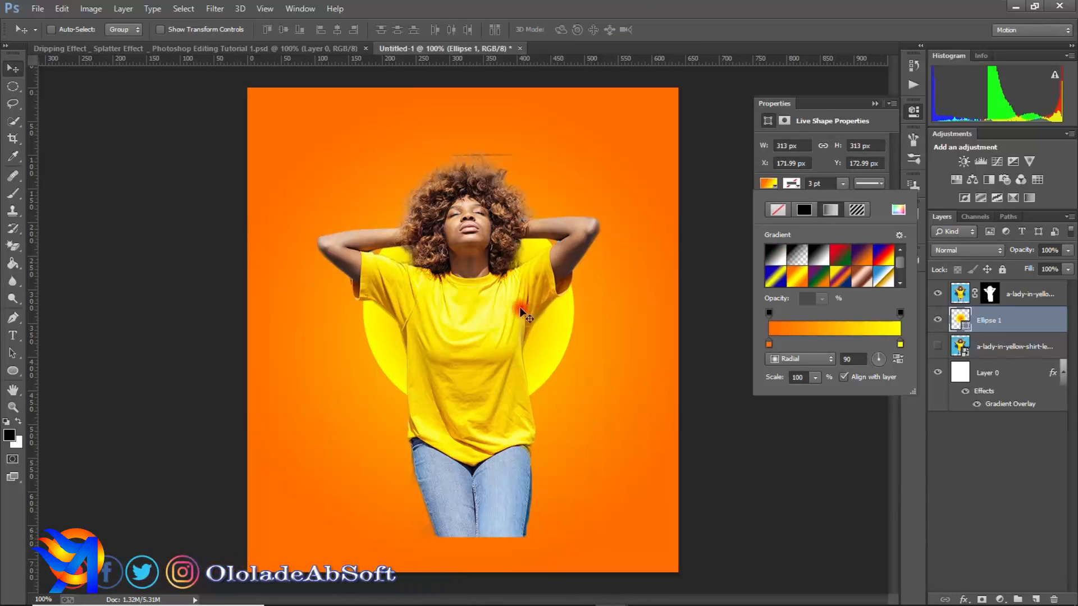
pyautogui.click(800, 211)
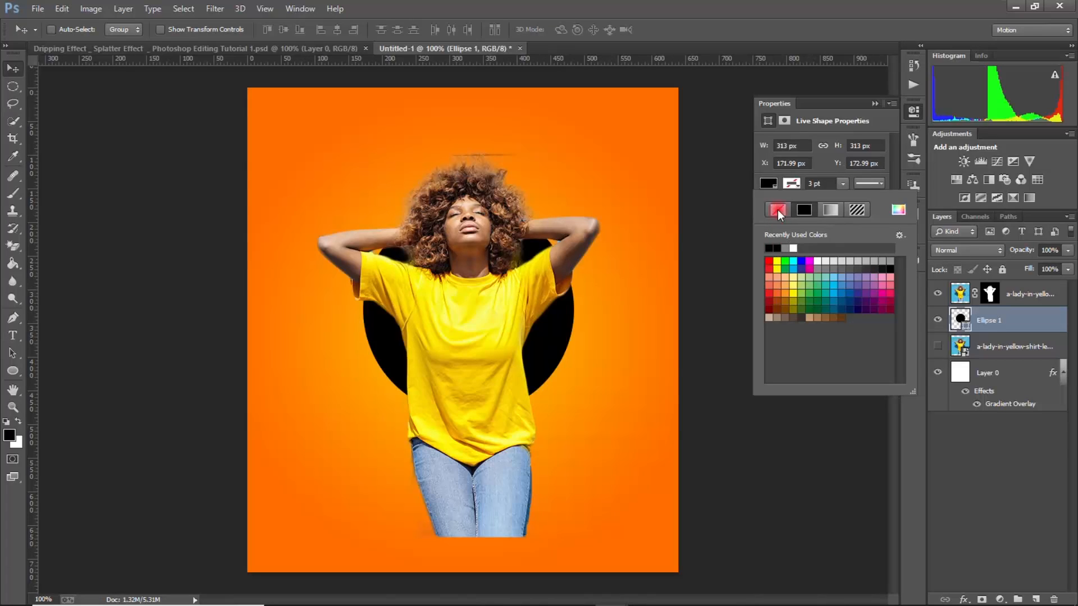
pyautogui.click(777, 261)
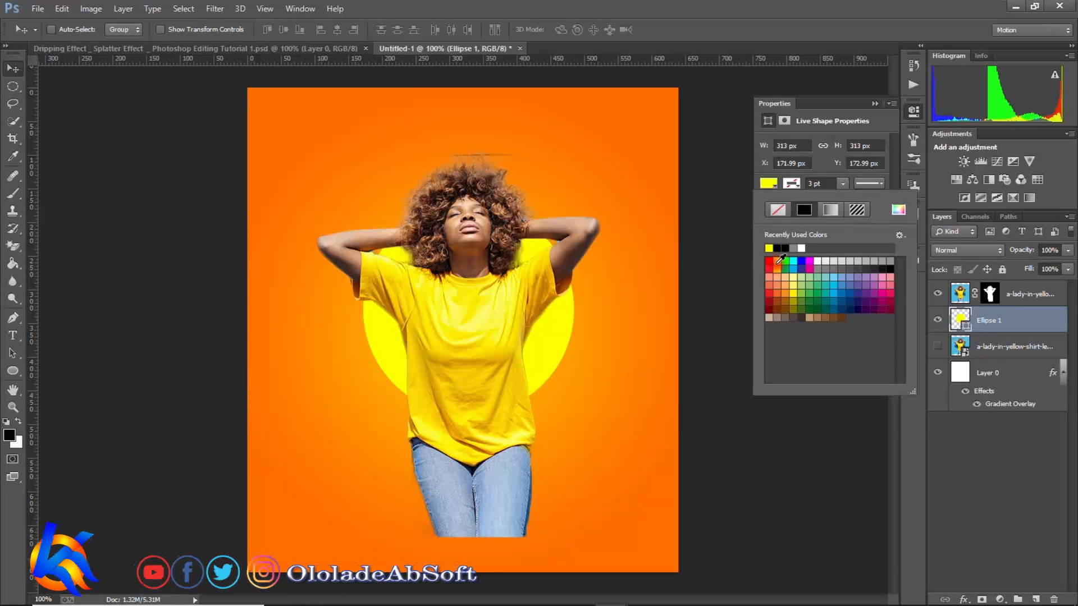
pyautogui.click(793, 261)
pyautogui.click(801, 261)
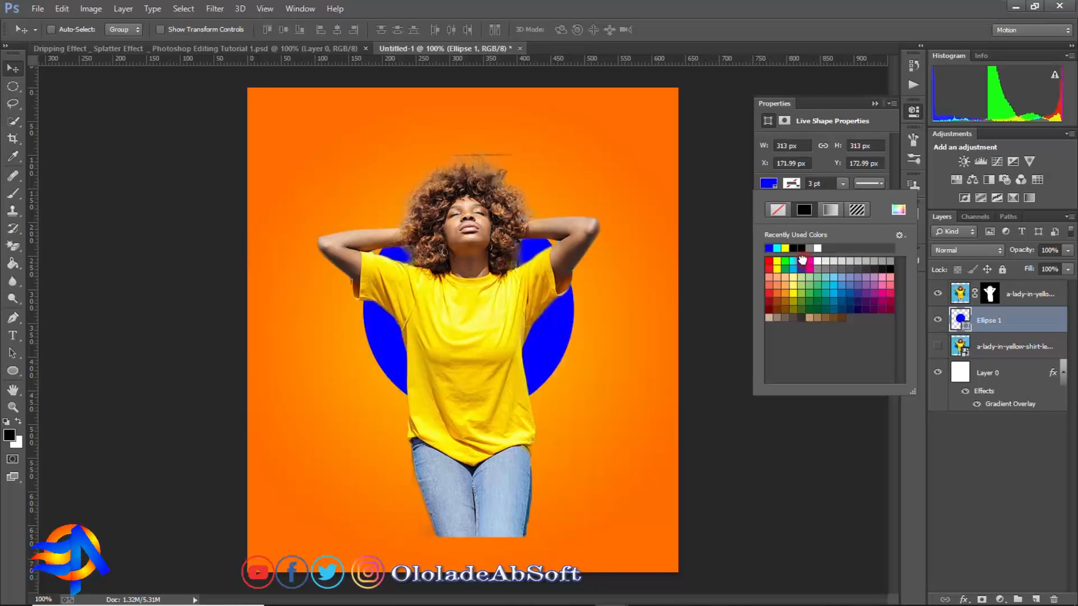
pyautogui.click(834, 277)
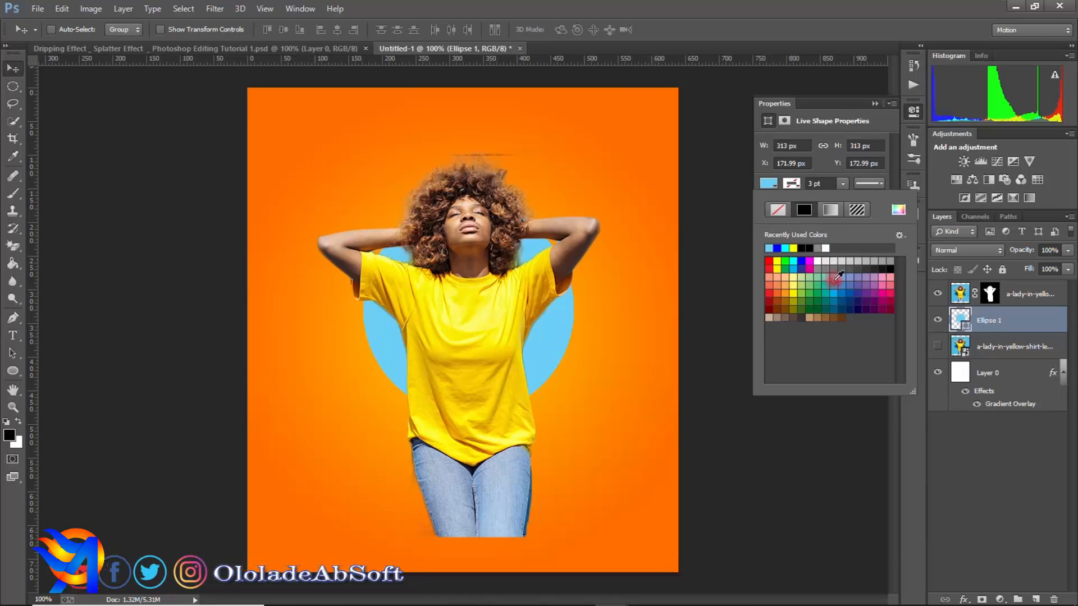
pyautogui.click(874, 104)
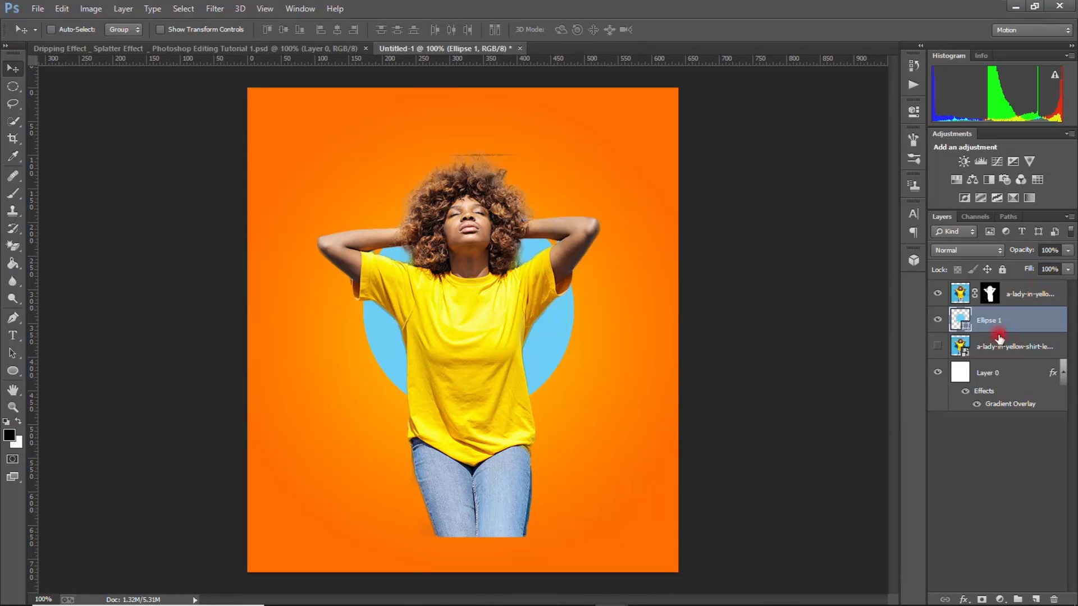
# - Add a Bevel & Emboss effect to the circle with the Chisel Hard technique and a depth of 521%
pyautogui.click(964, 598)
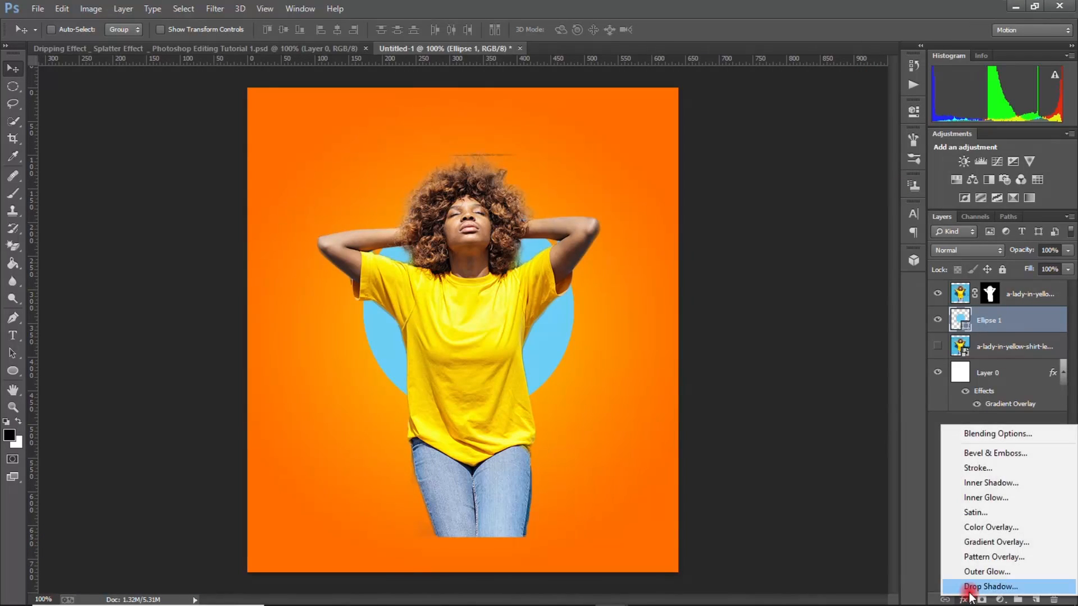
pyautogui.click(979, 454)
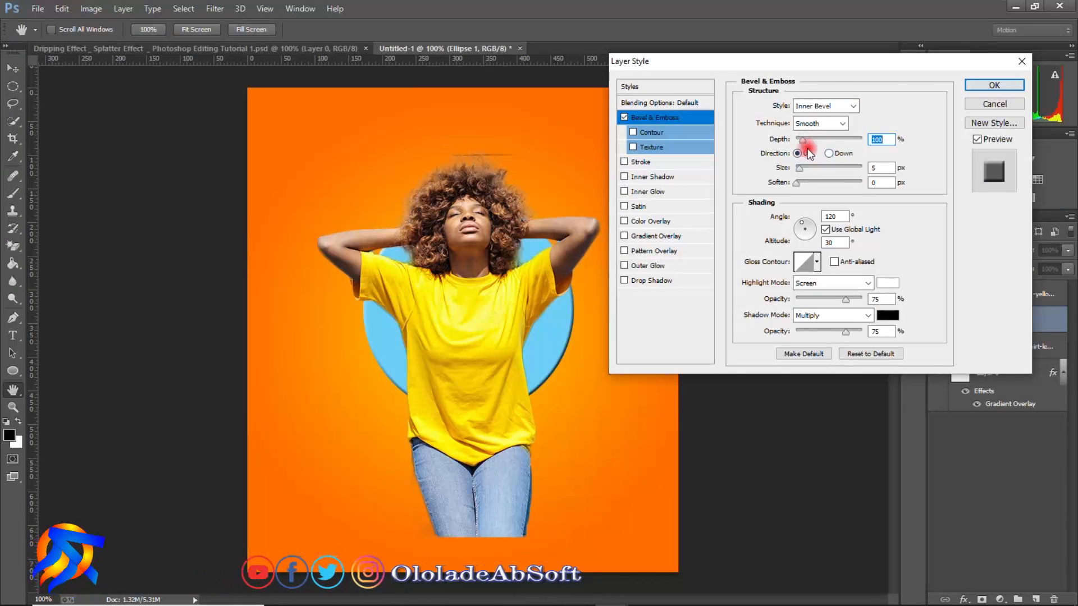
pyautogui.moveTo(804, 141); pyautogui.dragTo(830, 140)
pyautogui.click(814, 124)
pyautogui.click(814, 145)
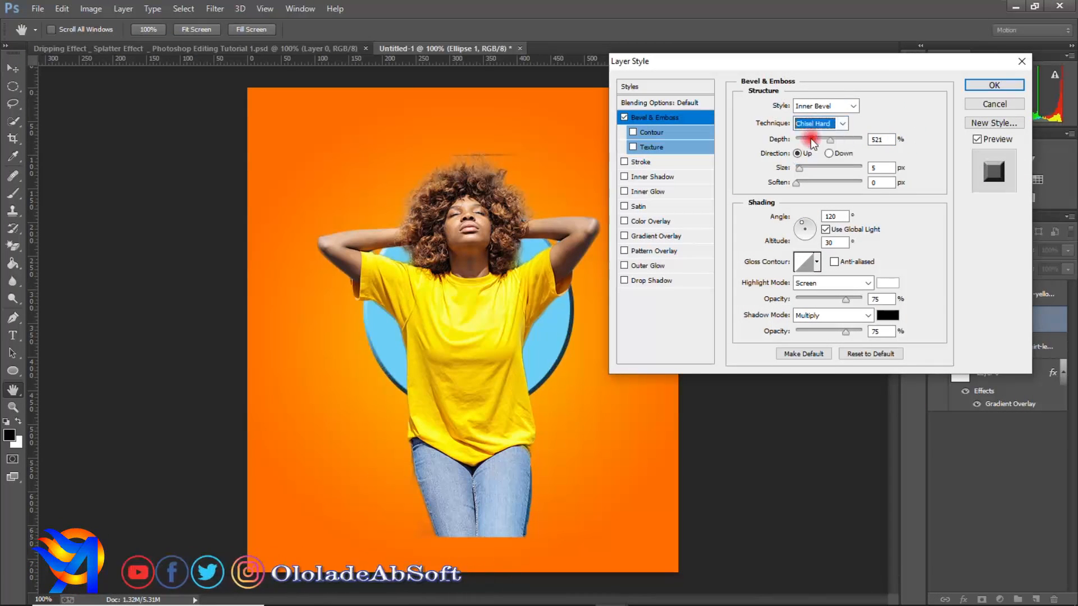
# - Set the bevel's style to Emboss with 52% depth, direction Up and 6 px size, and increase its softening
pyautogui.click(823, 108)
pyautogui.click(821, 115)
pyautogui.click(820, 107)
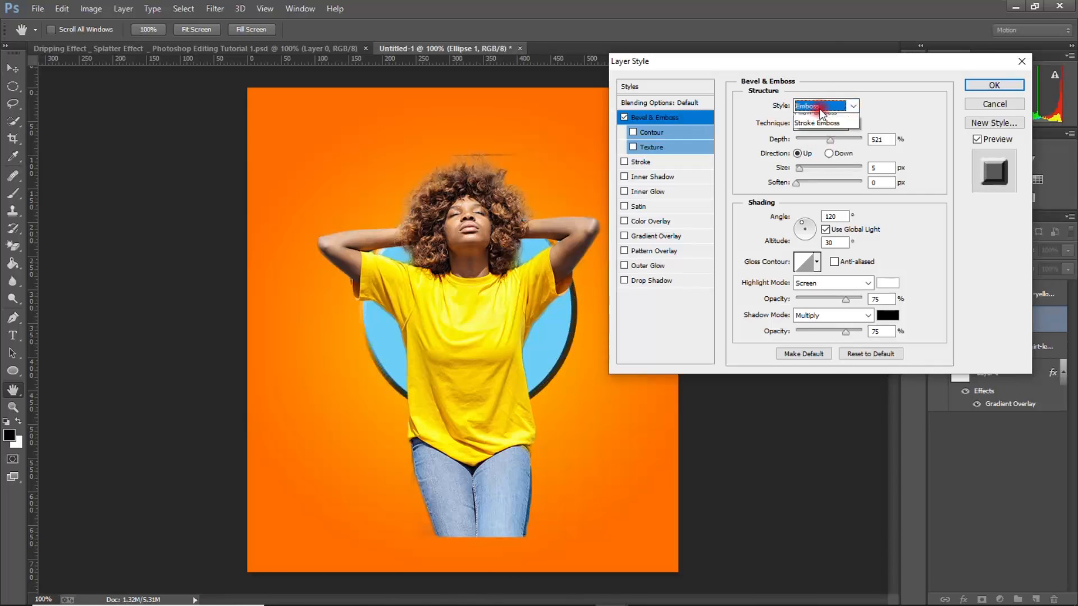
pyautogui.click(818, 120)
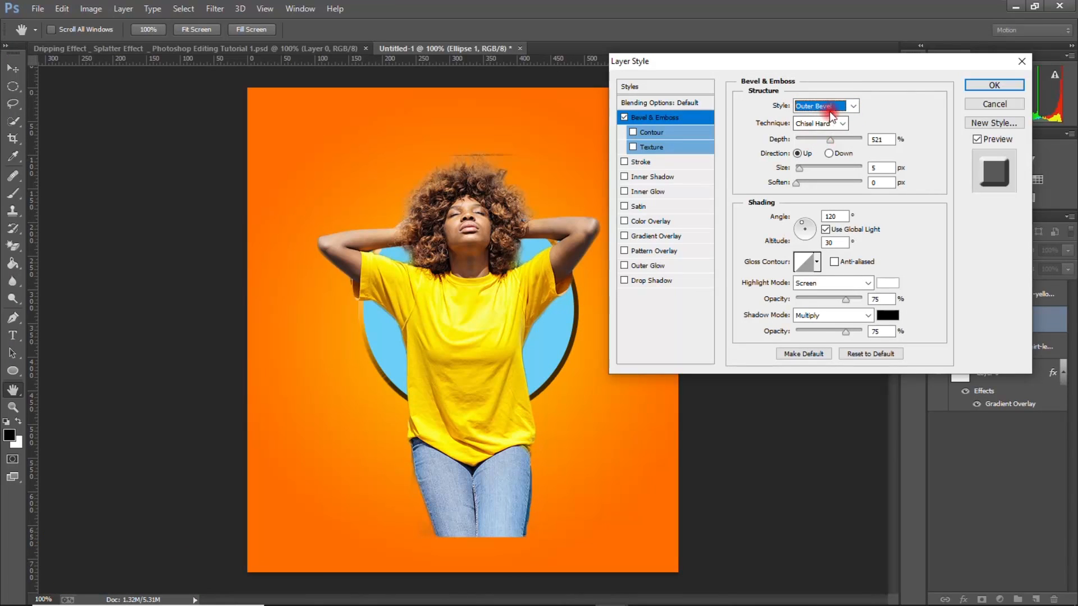
pyautogui.click(823, 105)
pyautogui.click(817, 130)
pyautogui.moveTo(830, 138); pyautogui.dragTo(800, 140)
pyautogui.click(827, 153)
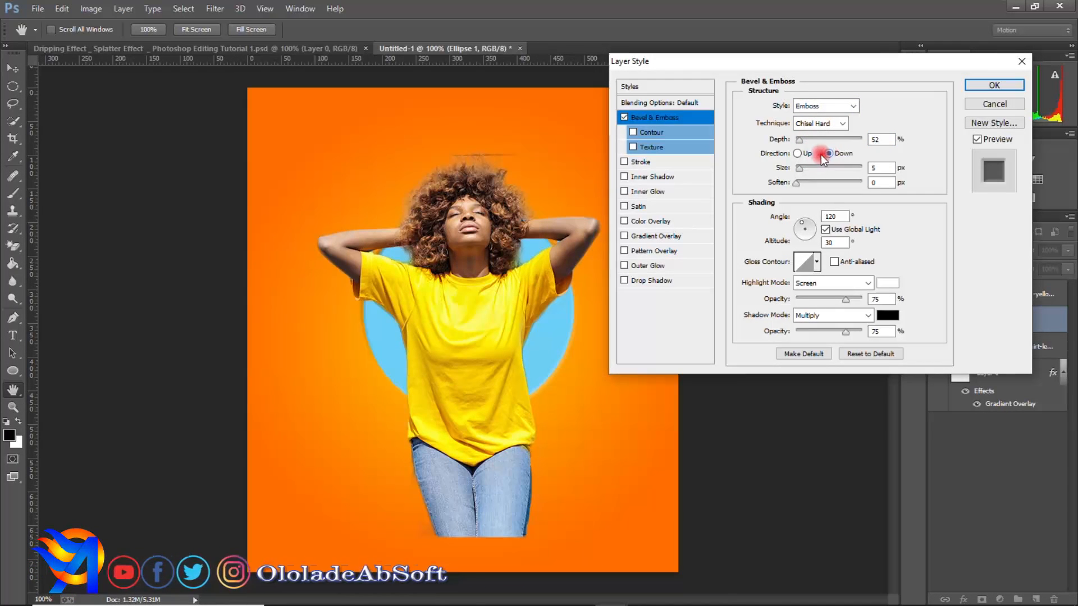
pyautogui.moveTo(807, 164)
pyautogui.mouseDown()
pyautogui.moveTo(824, 167)
pyautogui.moveTo(800, 176)
pyautogui.mouseUp()
pyautogui.click(798, 155)
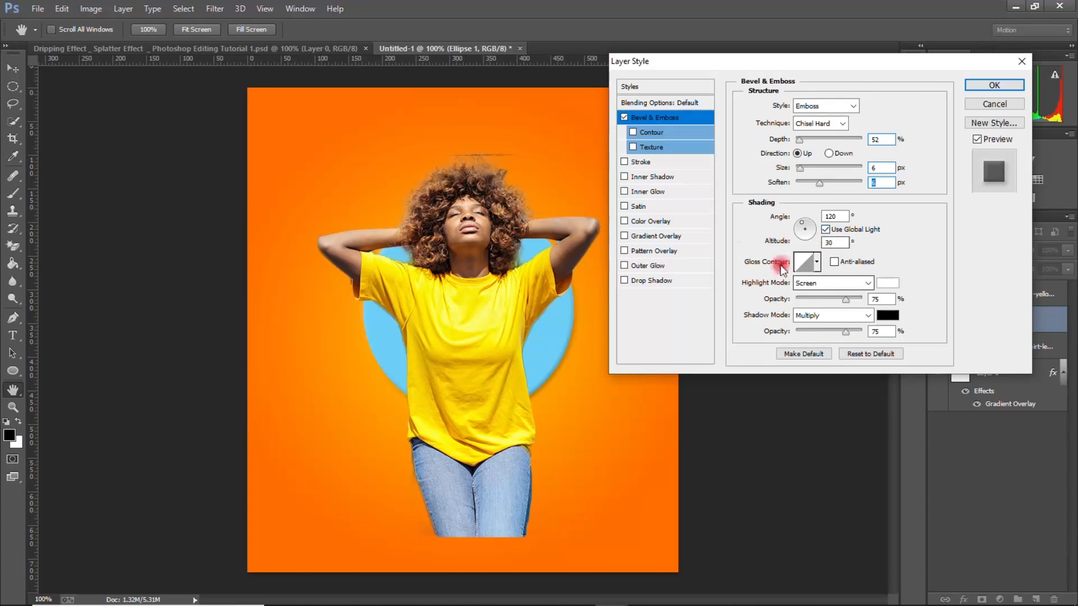
# - Add an Inner Shadow to the circle with 100% opacity, 90° angle, 3 px distance and 13 px size, leaving Stroke off
pyautogui.click(638, 162)
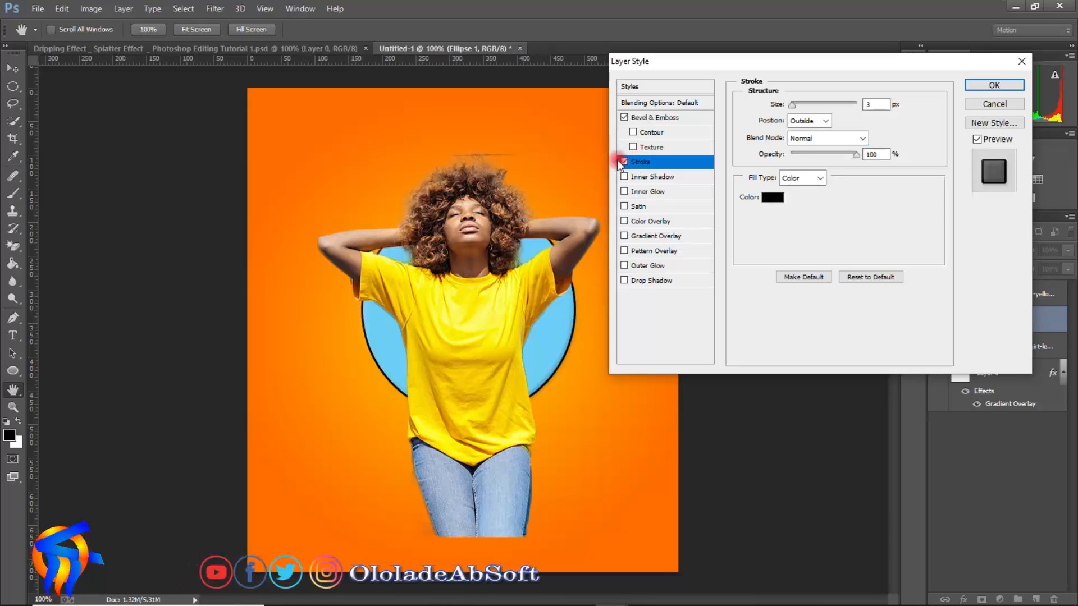
pyautogui.click(643, 177)
pyautogui.click(825, 143)
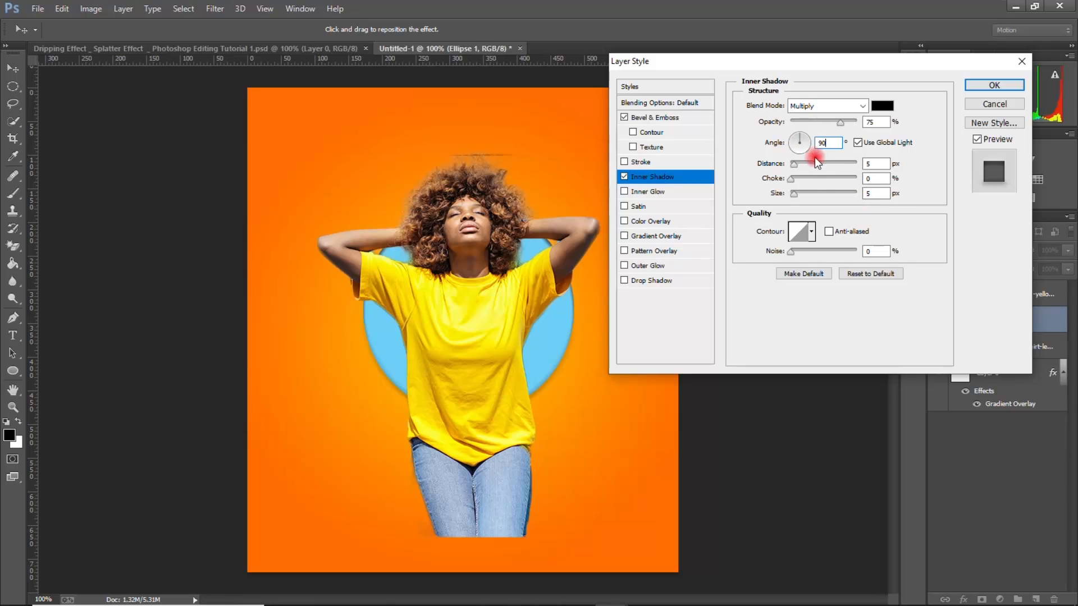
pyautogui.moveTo(797, 167); pyautogui.dragTo(793, 175)
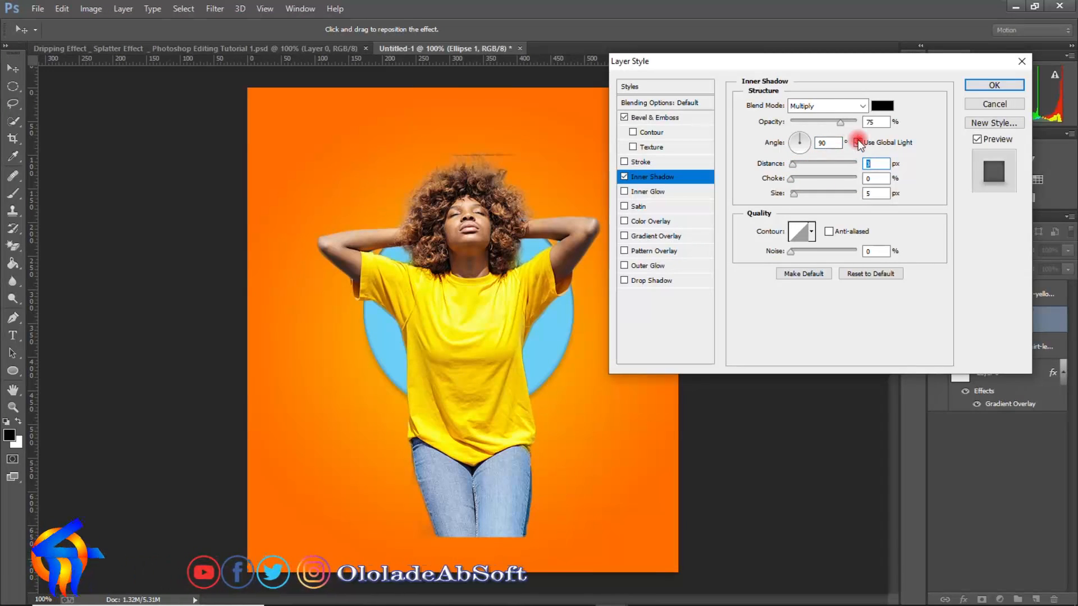
pyautogui.moveTo(841, 123); pyautogui.dragTo(862, 128)
pyautogui.moveTo(793, 194); pyautogui.dragTo(814, 208)
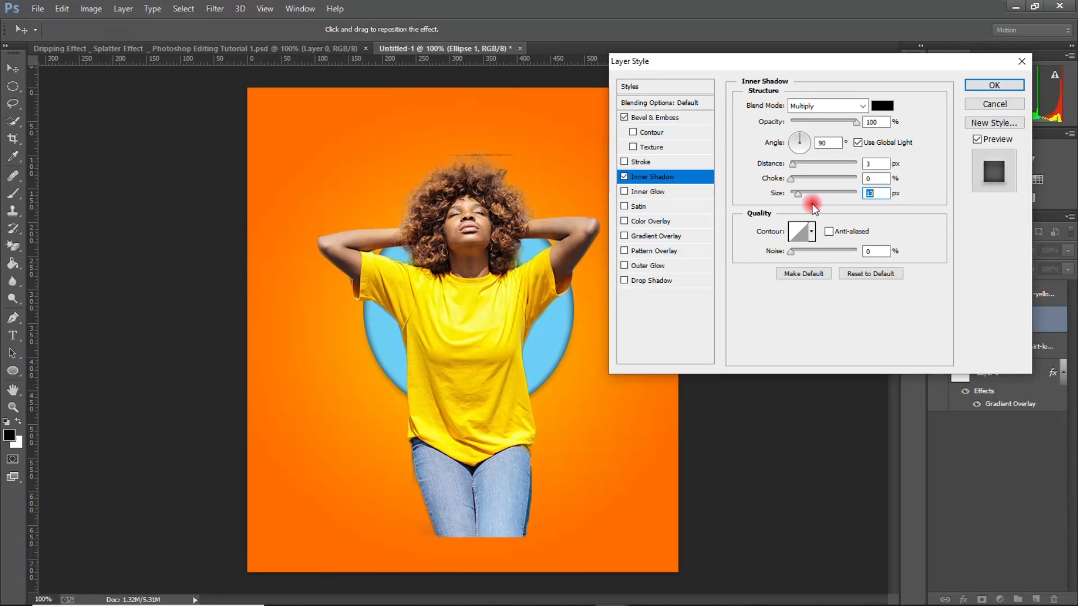
# - Add an Outer Glow to the circle in yellow fcf100 sampled from the shirt, using the Precise technique and 12% spread
pyautogui.click(646, 265)
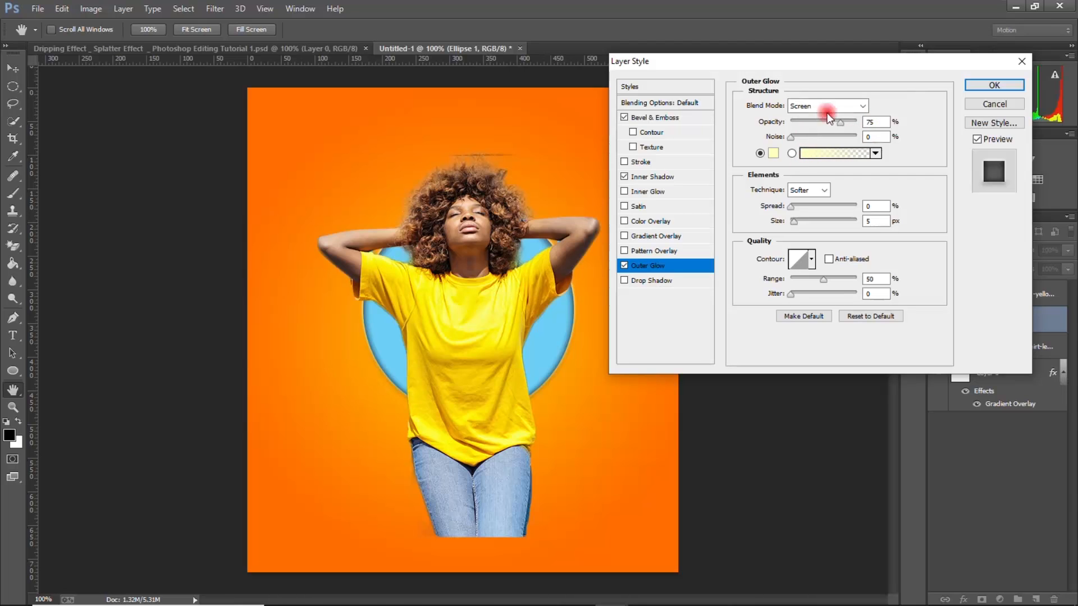
pyautogui.click(807, 154)
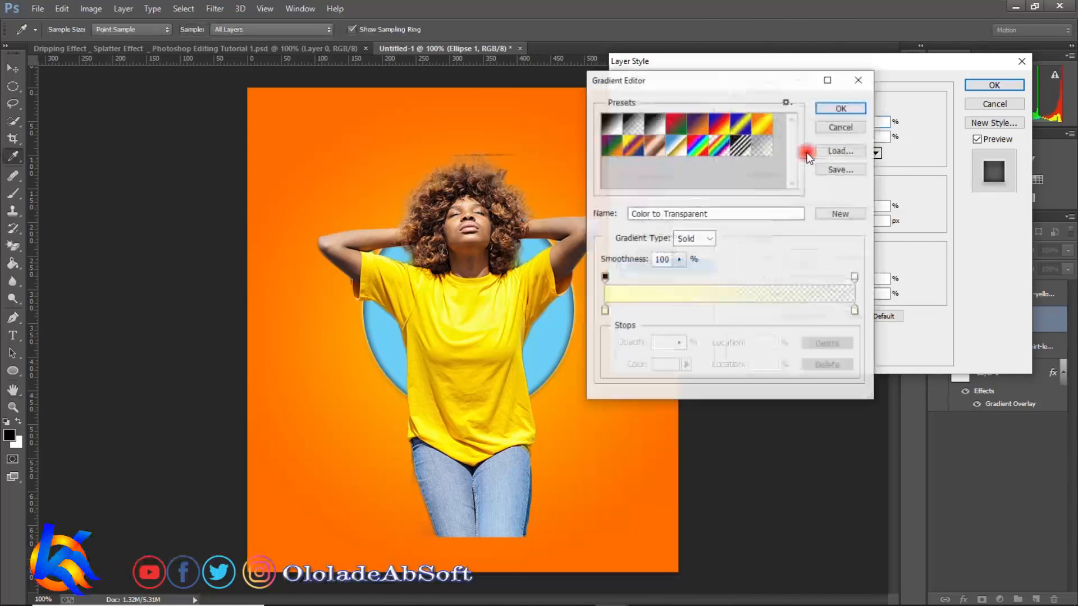
pyautogui.click(859, 81)
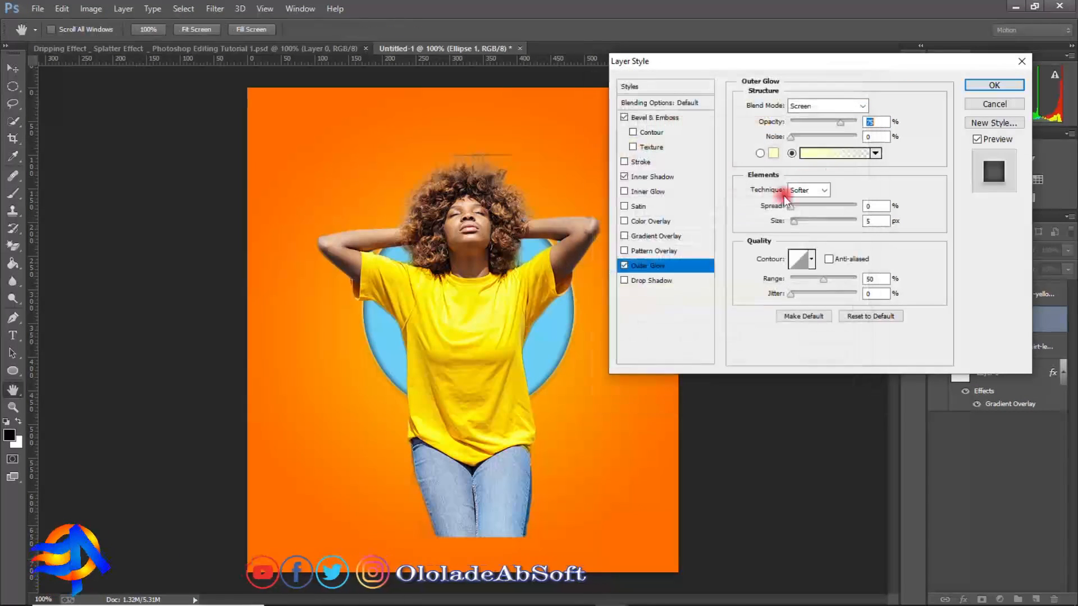
pyautogui.click(775, 154)
pyautogui.click(772, 150)
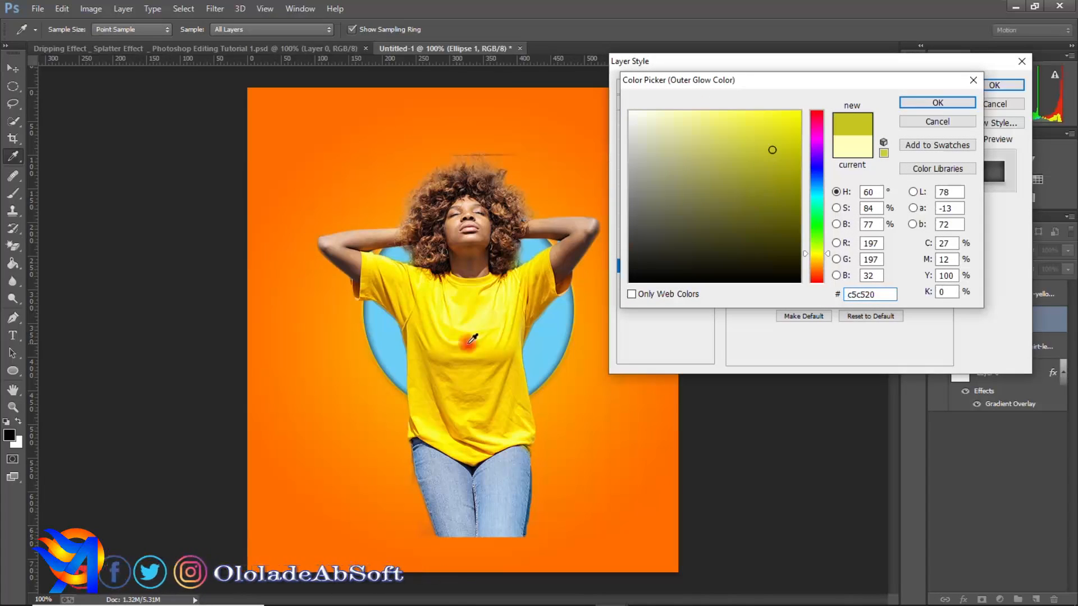
pyautogui.click(505, 339)
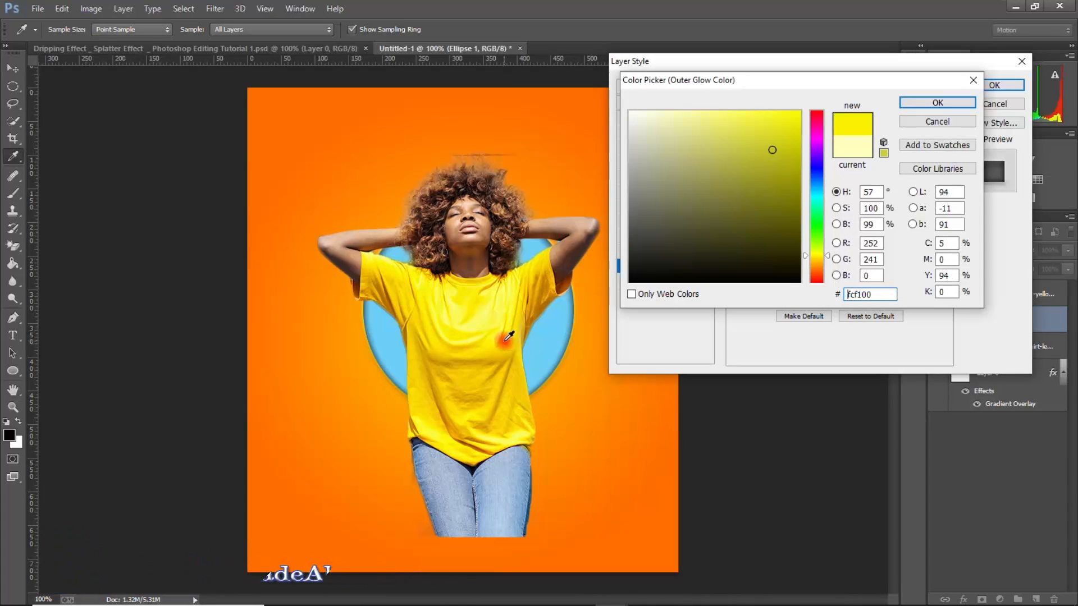
pyautogui.click(942, 103)
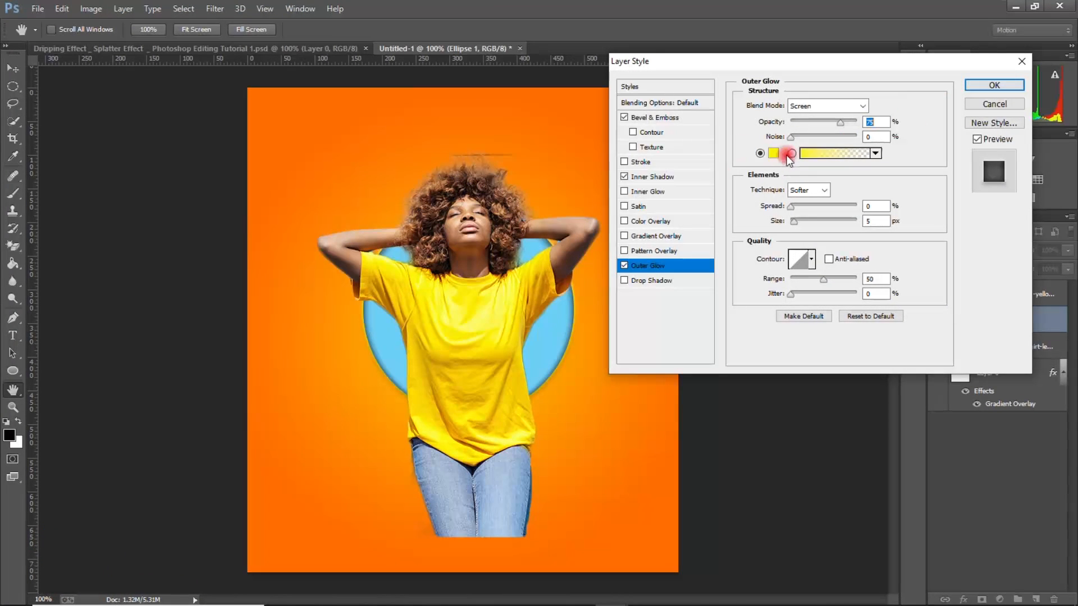
pyautogui.moveTo(782, 210)
pyautogui.mouseDown()
pyautogui.moveTo(805, 208)
pyautogui.moveTo(795, 221)
pyautogui.mouseUp()
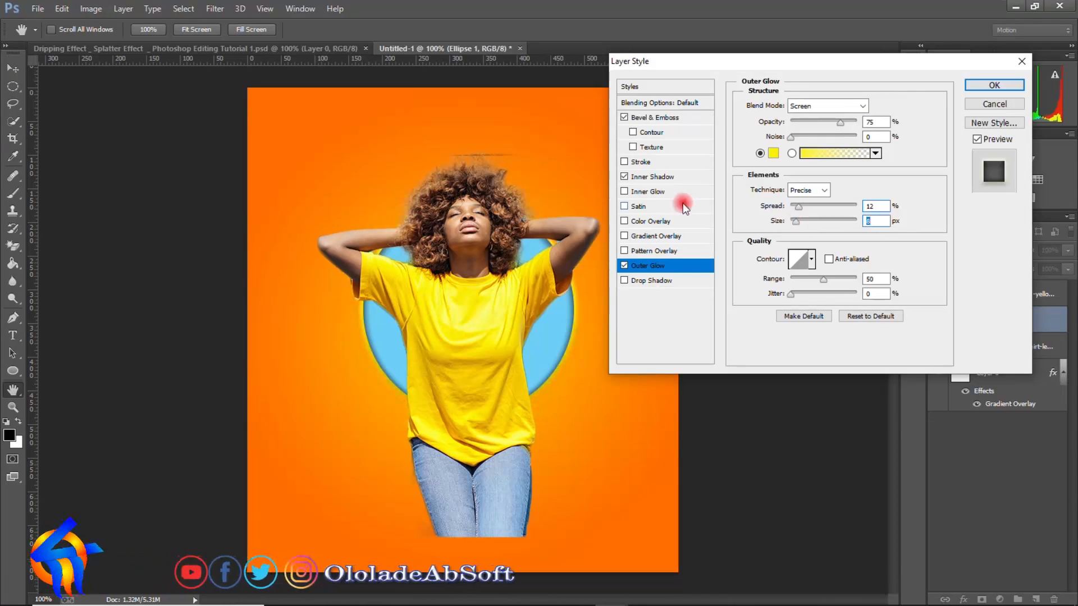
# - Add a Satin effect to the circle and set its colour to light yellow ffe24e
pyautogui.click(639, 207)
pyautogui.click(630, 206)
pyautogui.click(632, 207)
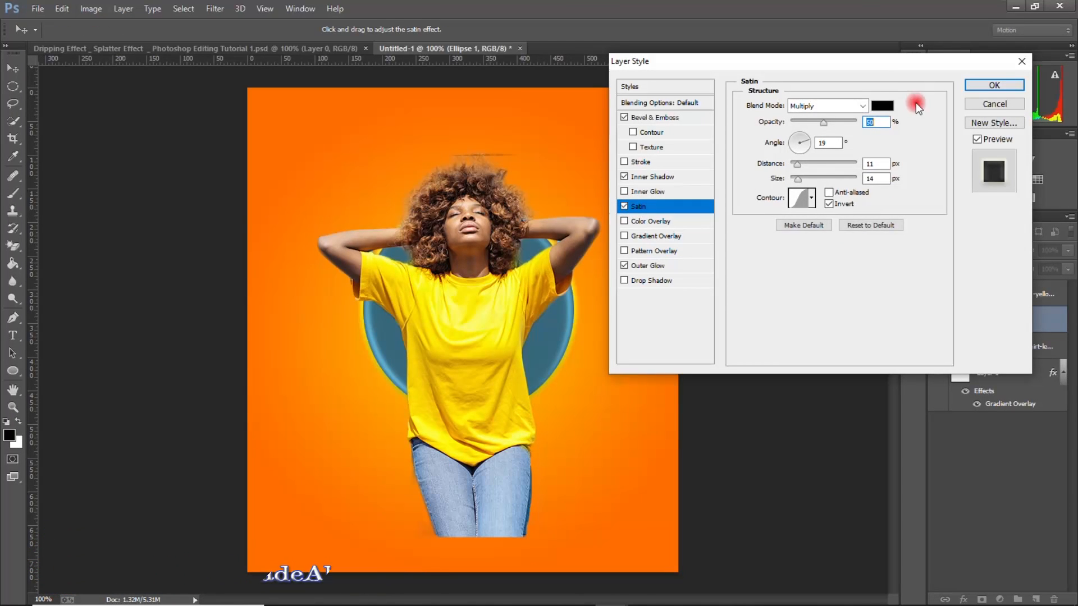
pyautogui.click(878, 111)
pyautogui.click(760, 173)
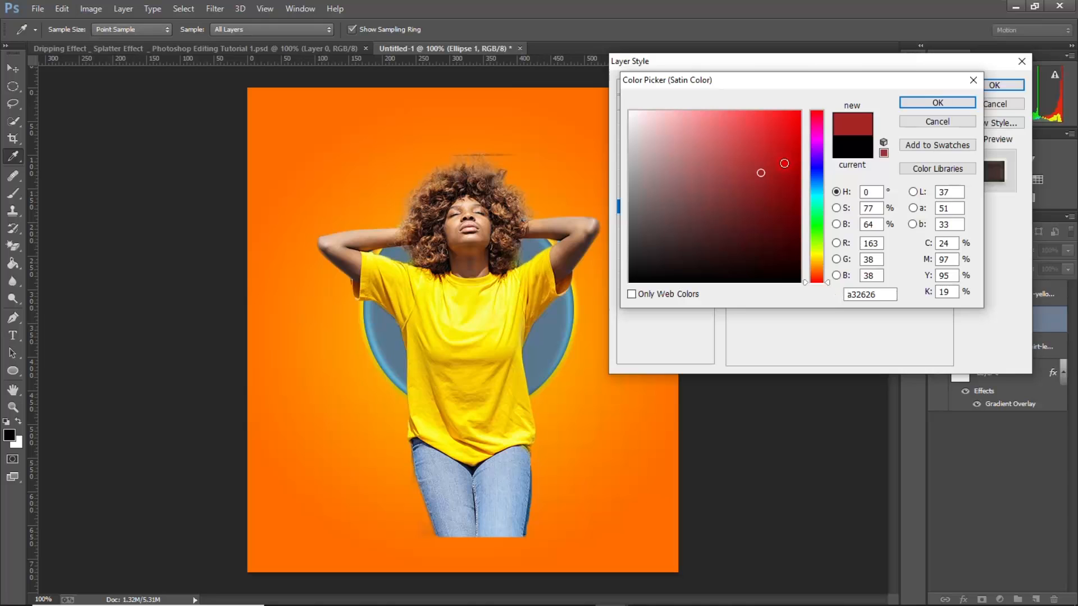
pyautogui.click(821, 253)
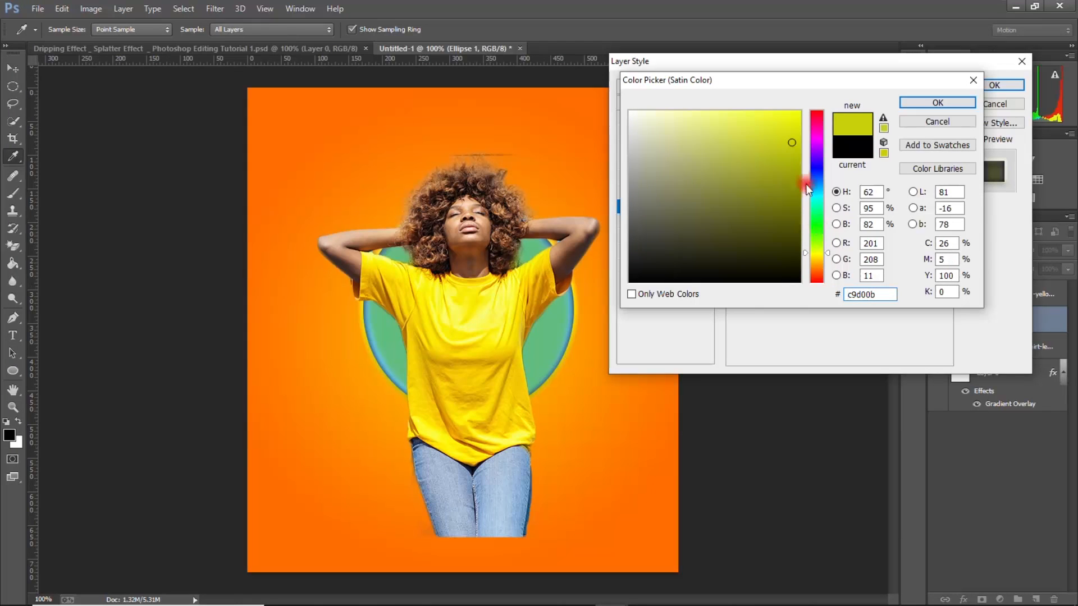
pyautogui.click(515, 325)
pyautogui.moveTo(796, 131); pyautogui.dragTo(747, 110)
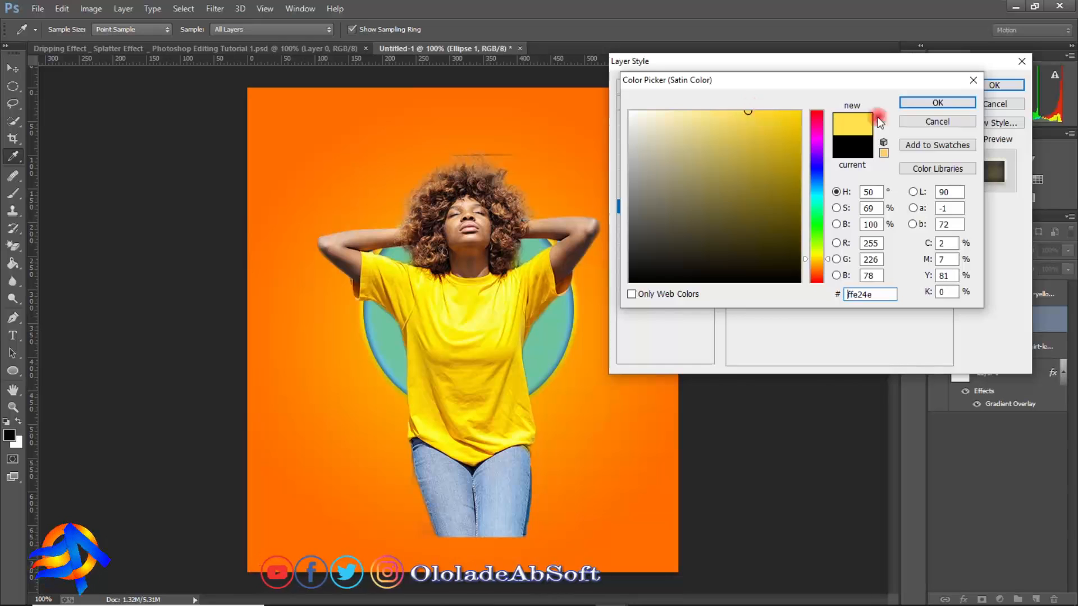
pyautogui.click(934, 103)
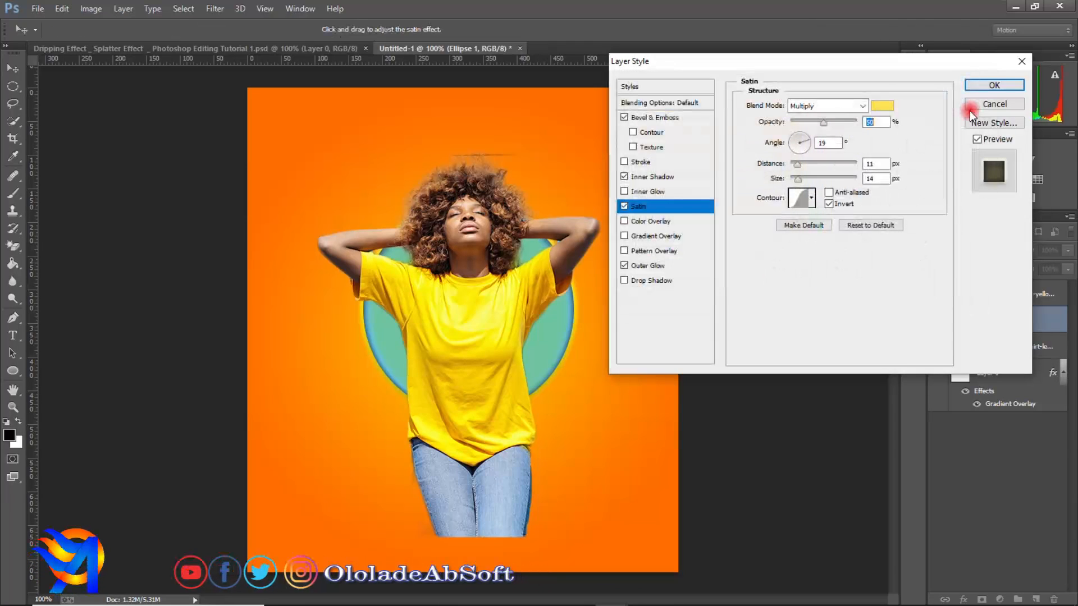
# - Add an Inner Glow to the circle in yellow sampled from the woman's shirt, and apply the layer styles
pyautogui.click(643, 194)
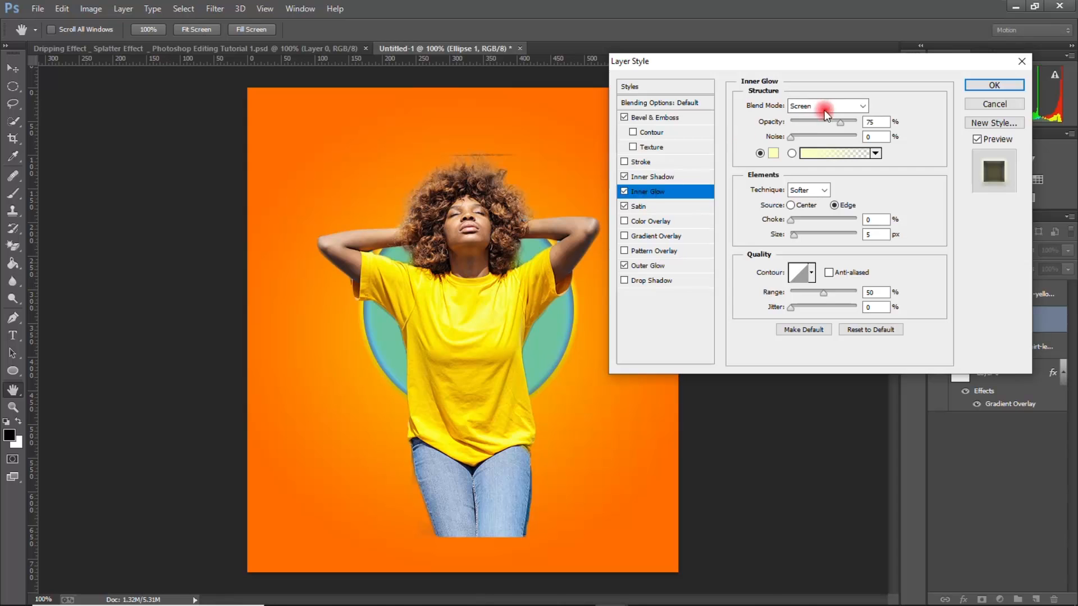
pyautogui.click(773, 153)
pyautogui.click(439, 296)
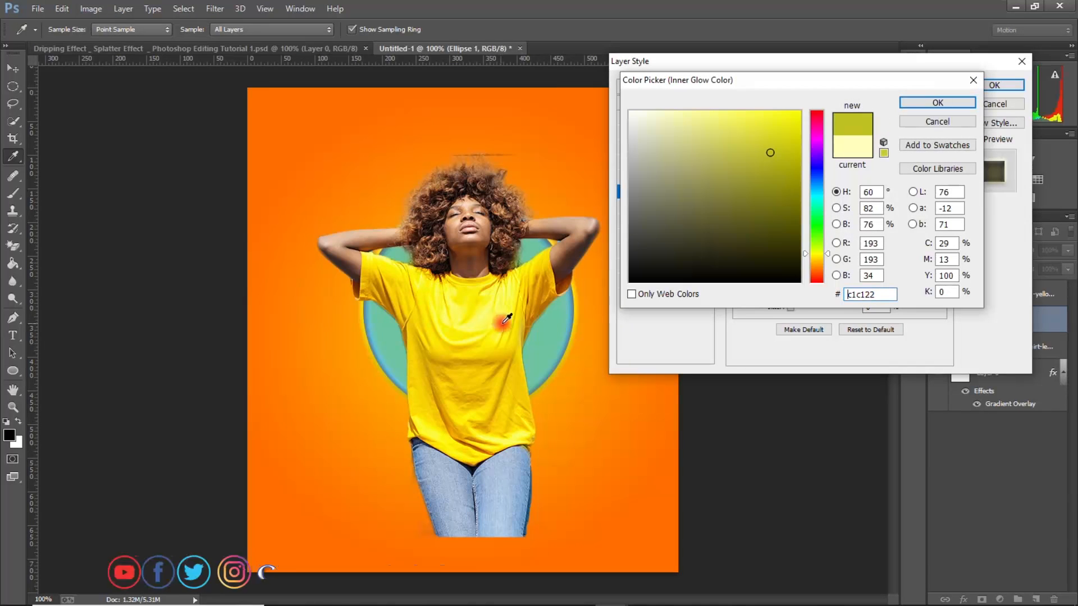
pyautogui.click(912, 103)
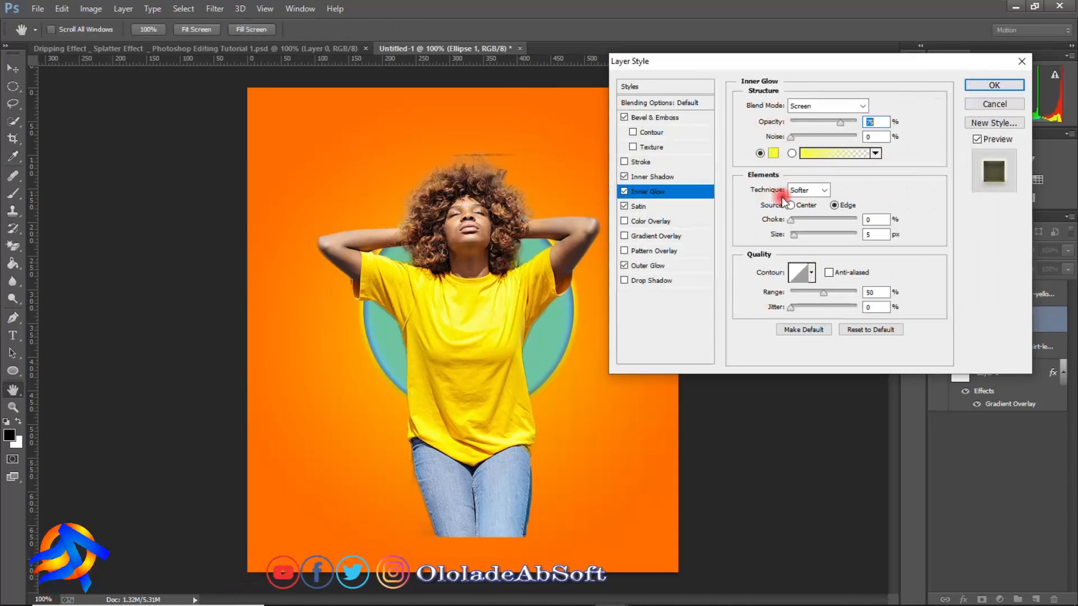
pyautogui.click(994, 85)
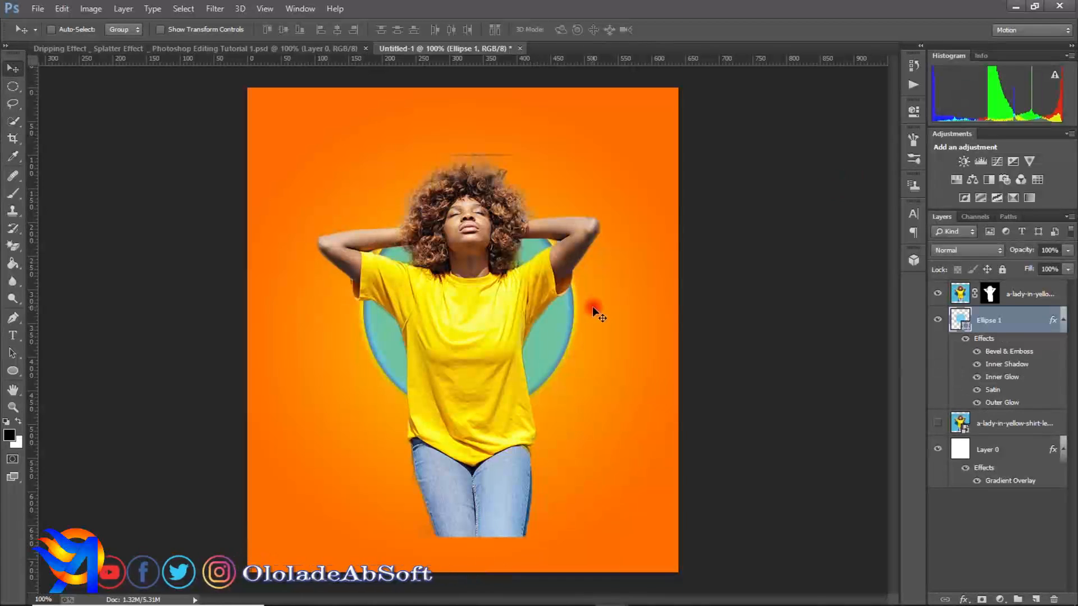
# - Enlarge the woman's cut-out layer to about 107.7% and shift it upward to about Y 330 px
pyautogui.click(962, 290)
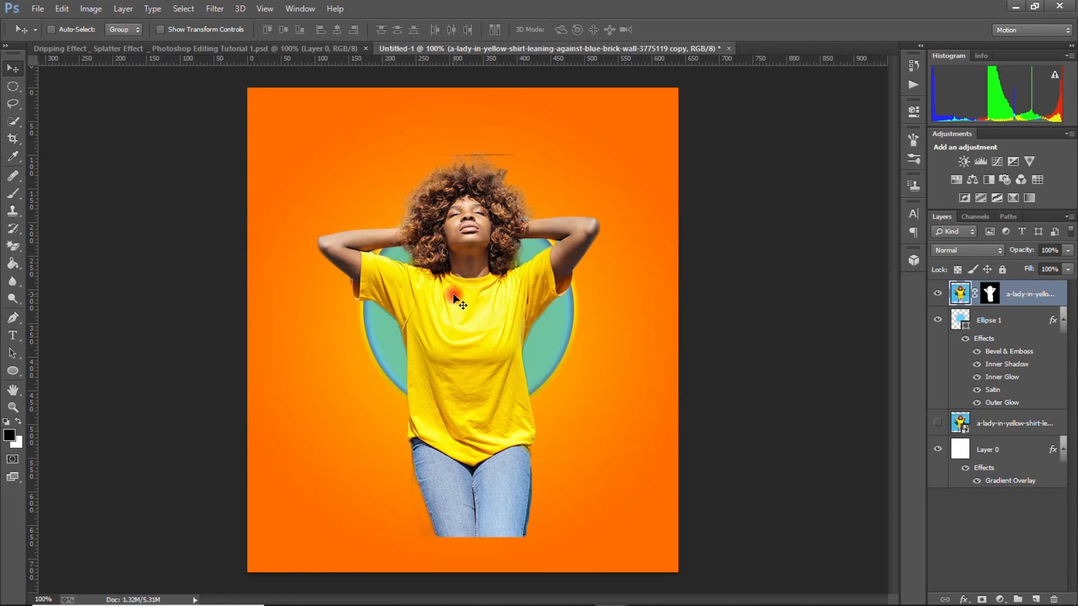
pyautogui.moveTo(773, 124); pyautogui.dragTo(787, 96)
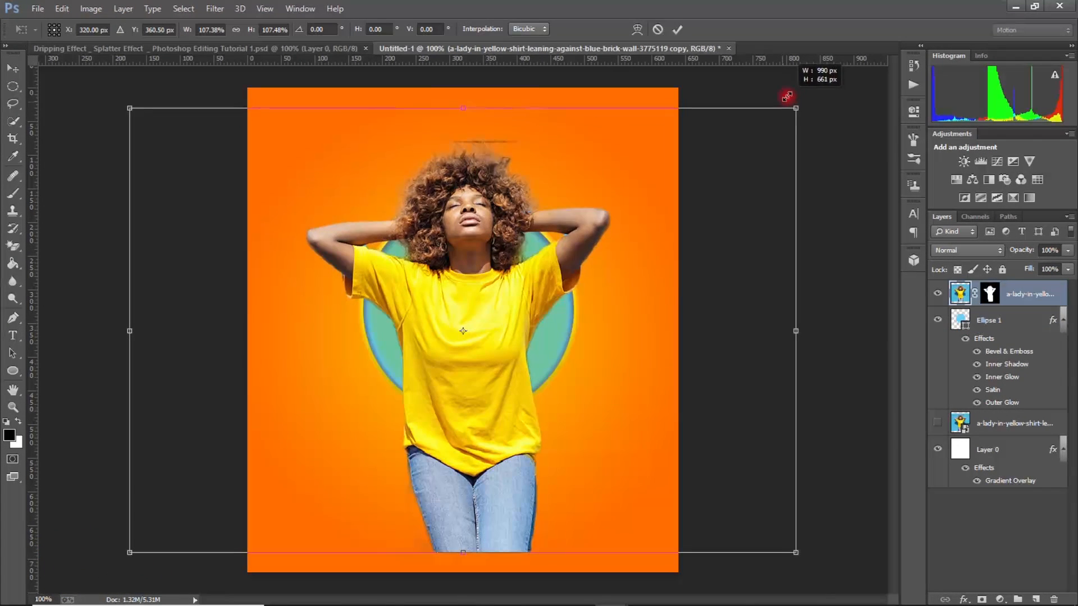
pyautogui.moveTo(493, 374); pyautogui.dragTo(485, 343)
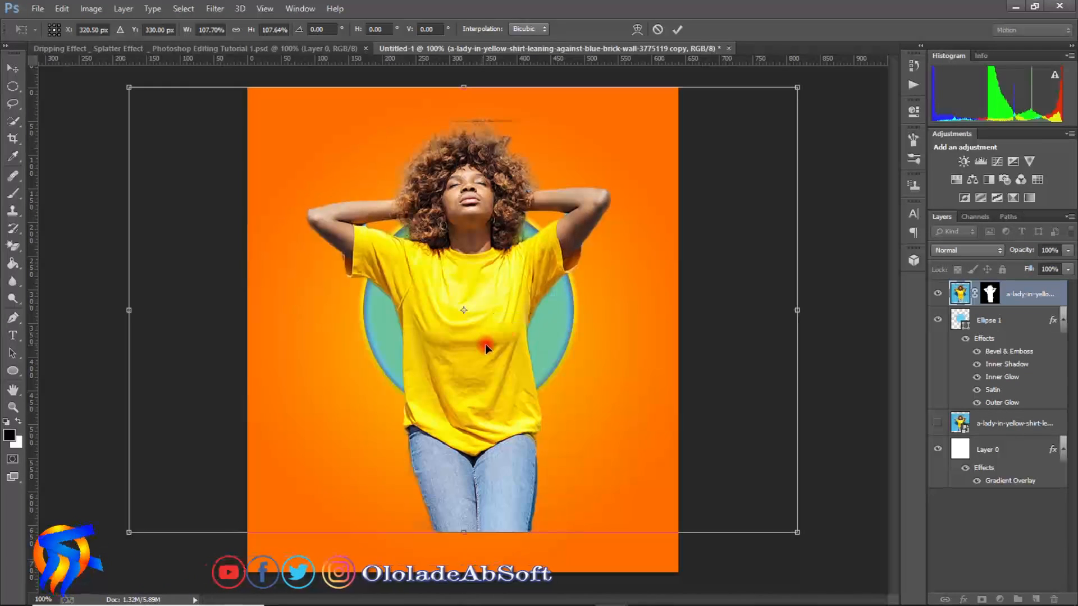
pyautogui.click(677, 29)
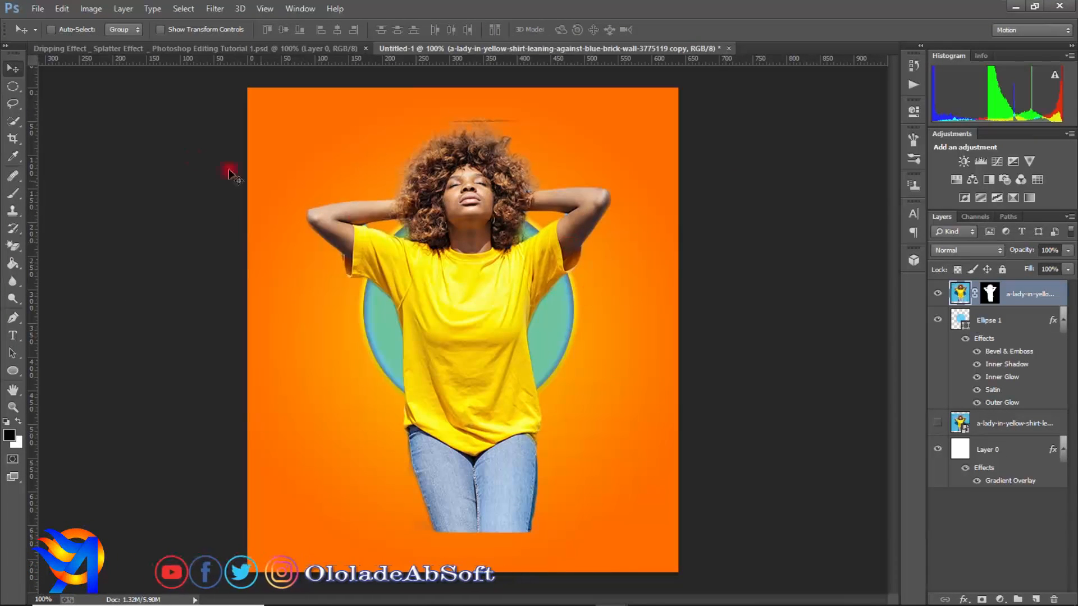
# - Place the dripping paint image into the poster above the woman's layer
pyautogui.click(40, 9)
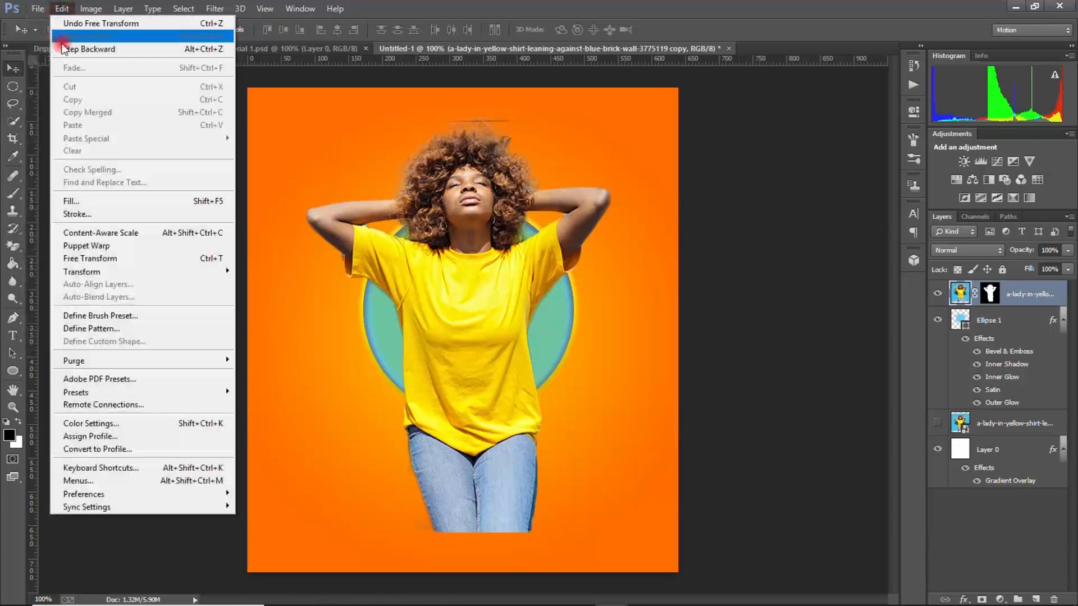
pyautogui.click(73, 202)
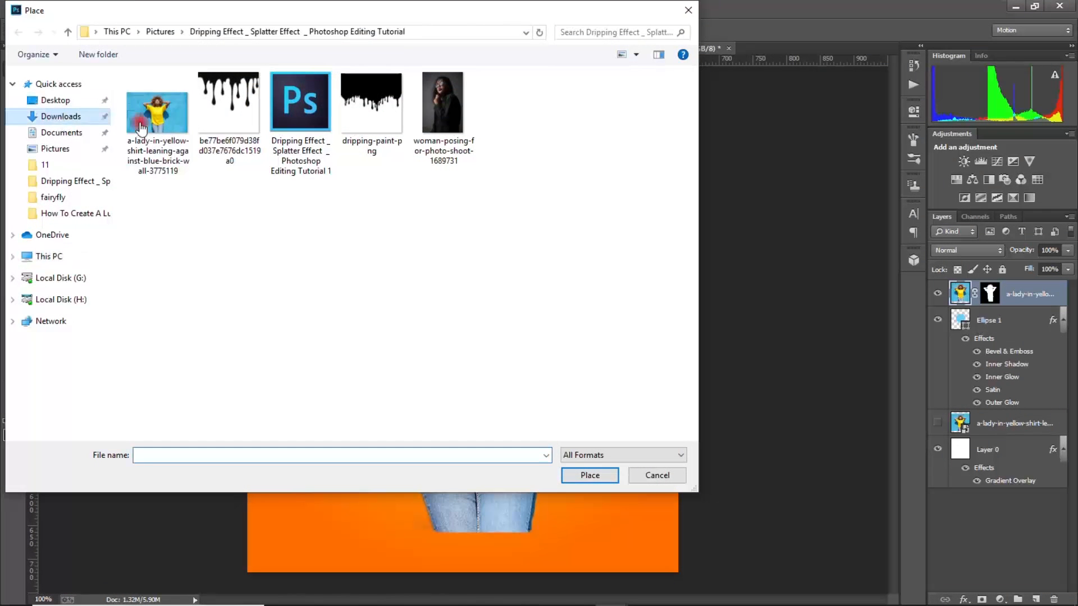
pyautogui.click(300, 205)
pyautogui.click(589, 475)
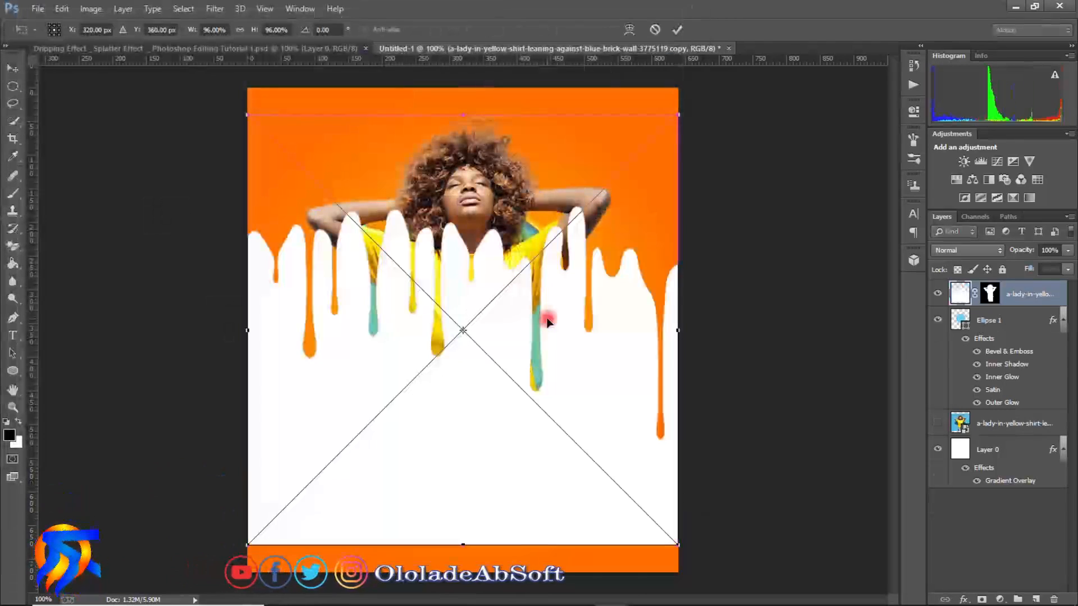
# - Resize the dripping image to about 78.3% width and 47.55% height, with its drips across the lower half of the shirt
pyautogui.moveTo(677, 114); pyautogui.dragTo(579, 219)
pyautogui.moveTo(532, 390); pyautogui.dragTo(548, 415)
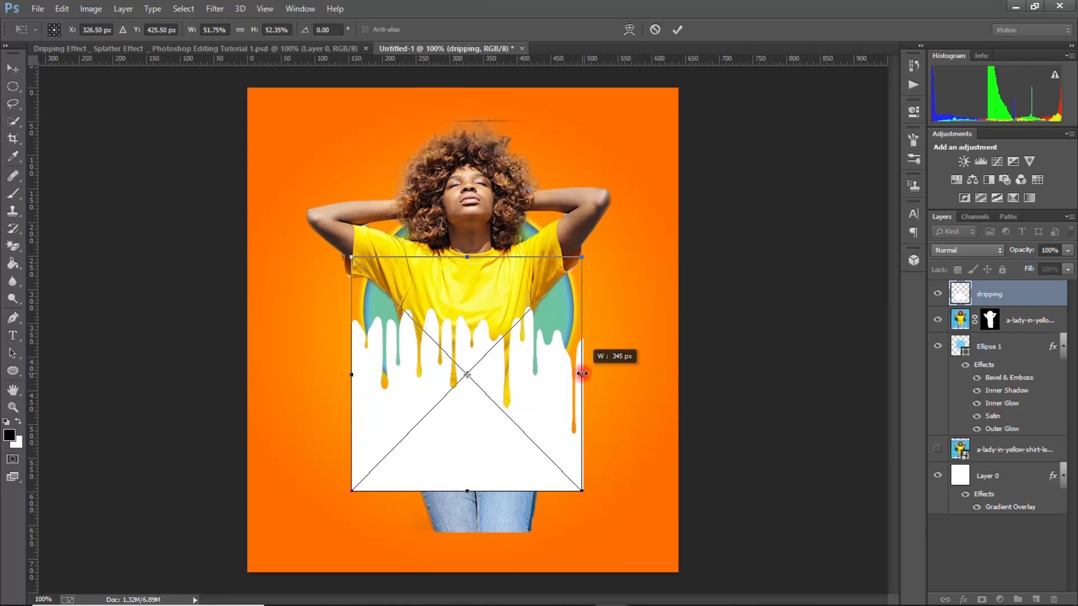
pyautogui.moveTo(608, 381); pyautogui.dragTo(618, 375)
pyautogui.moveTo(352, 375); pyautogui.dragTo(385, 376)
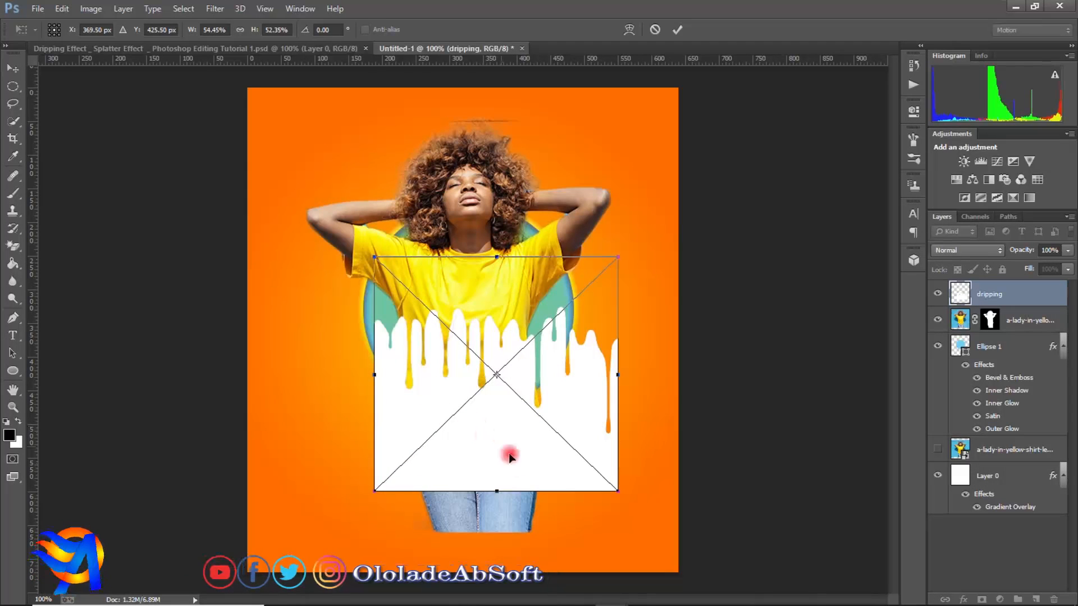
pyautogui.moveTo(497, 488)
pyautogui.mouseDown()
pyautogui.moveTo(495, 539)
pyautogui.moveTo(500, 473)
pyautogui.mouseUp()
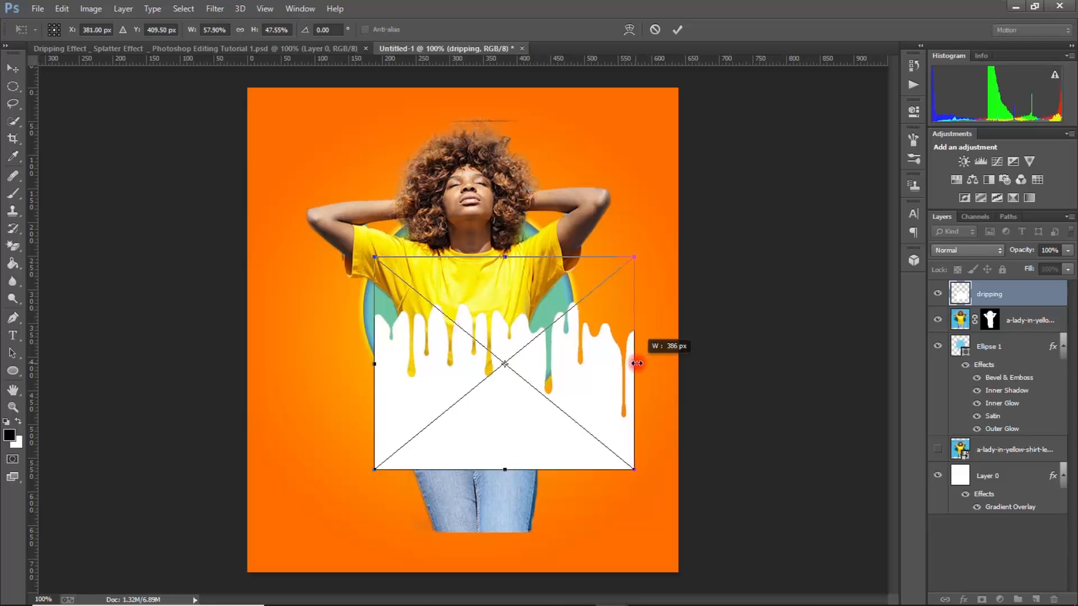
pyautogui.moveTo(636, 363); pyautogui.dragTo(581, 361)
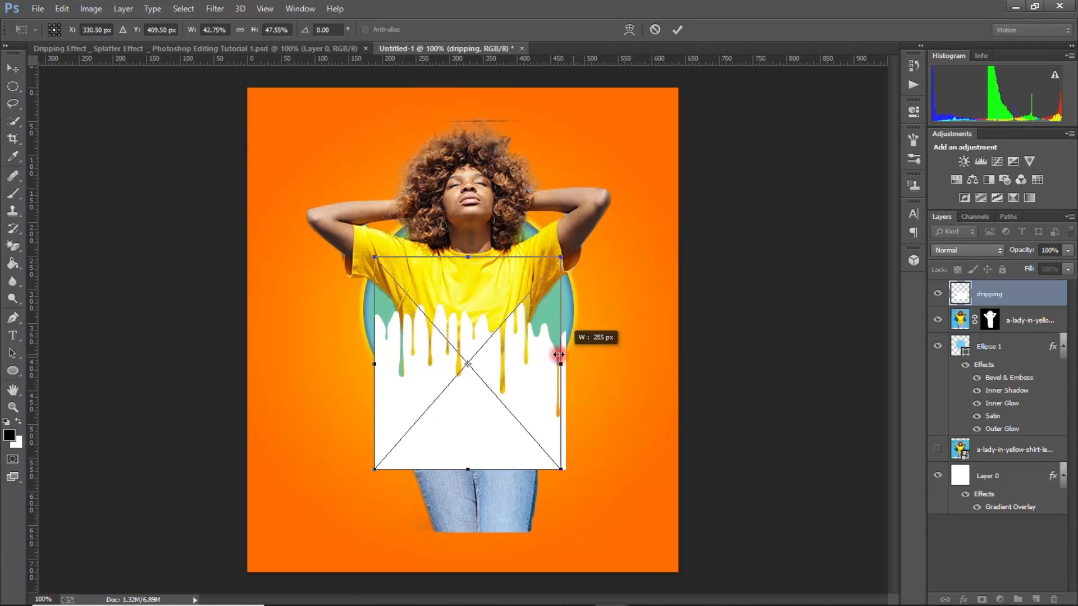
pyautogui.moveTo(567, 354); pyautogui.dragTo(717, 383)
pyautogui.moveTo(379, 361)
pyautogui.mouseDown()
pyautogui.moveTo(356, 359)
pyautogui.moveTo(368, 367)
pyautogui.mouseUp()
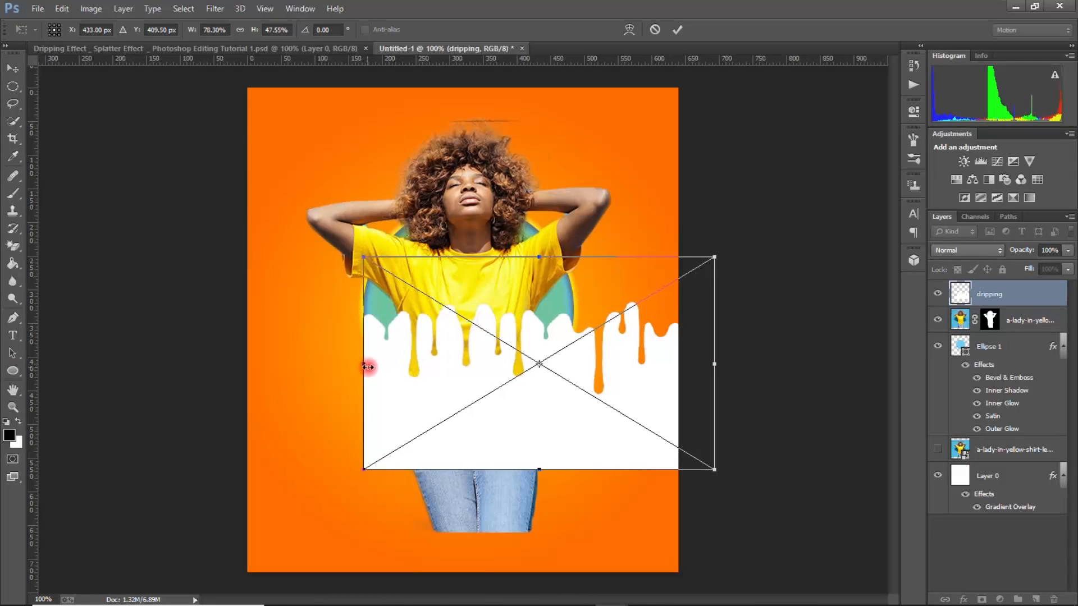
pyautogui.click(671, 36)
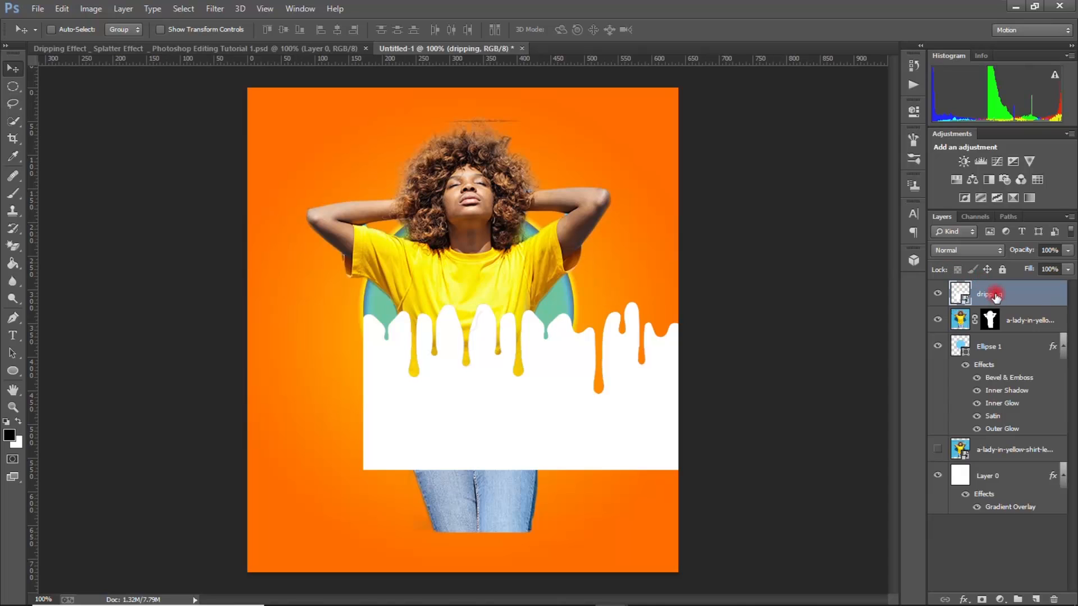
# - Duplicate the dripping layer and flip the copy vertically
pyautogui.moveTo(1033, 418); pyautogui.dragTo(1036, 599)
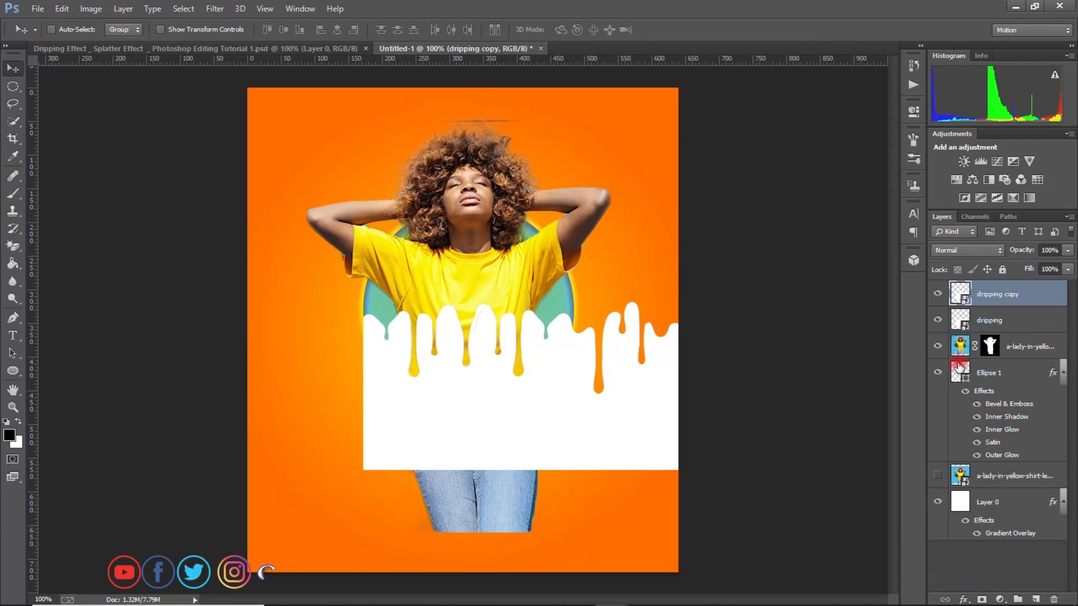
pyautogui.click(62, 9)
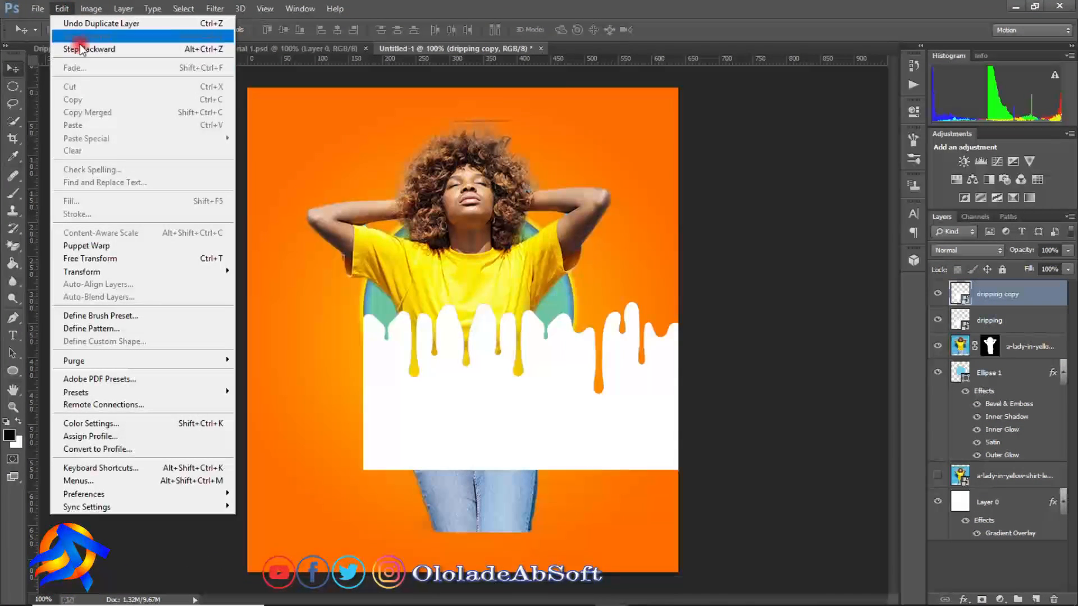
pyautogui.click(202, 258)
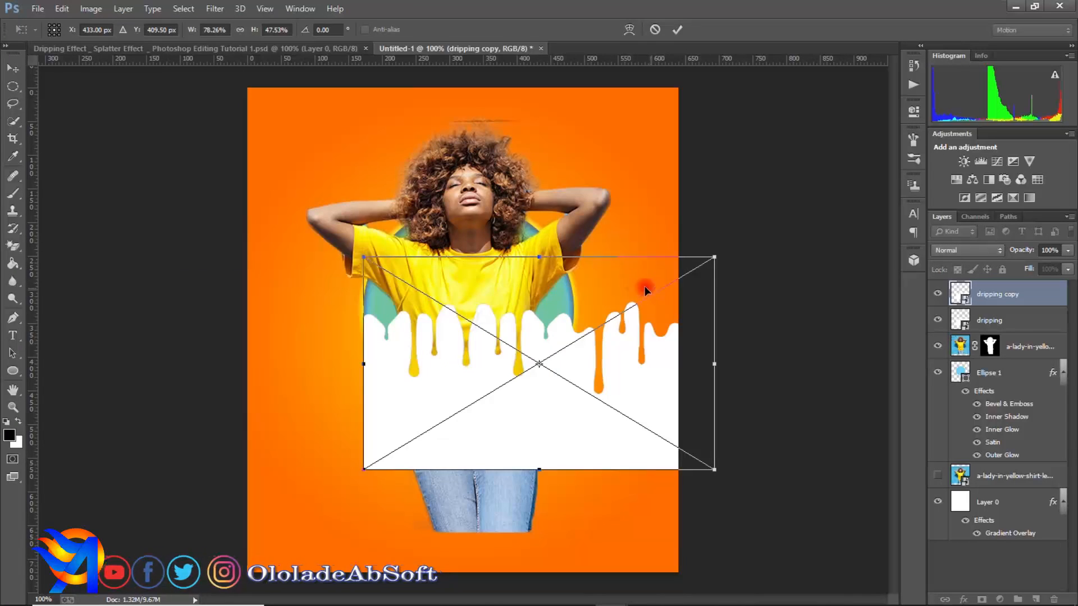
pyautogui.rightClick(550, 339)
pyautogui.click(586, 560)
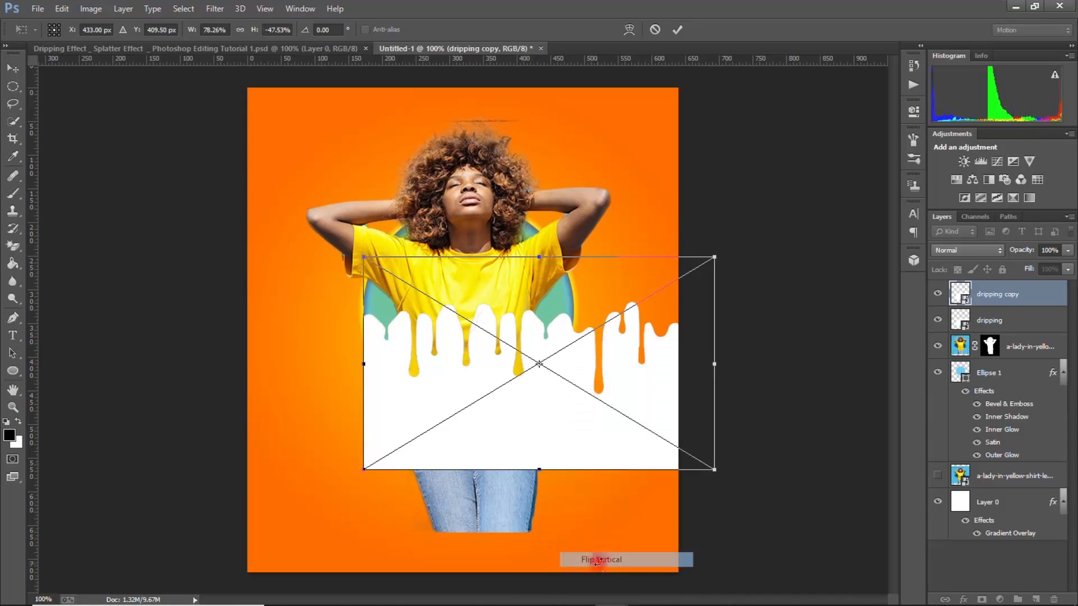
# - Move the flipped copy below the original and stretch it to about 73.3% height so it covers the woman's legs
pyautogui.moveTo(549, 301); pyautogui.dragTo(544, 422)
pyautogui.moveTo(544, 475); pyautogui.dragTo(545, 539)
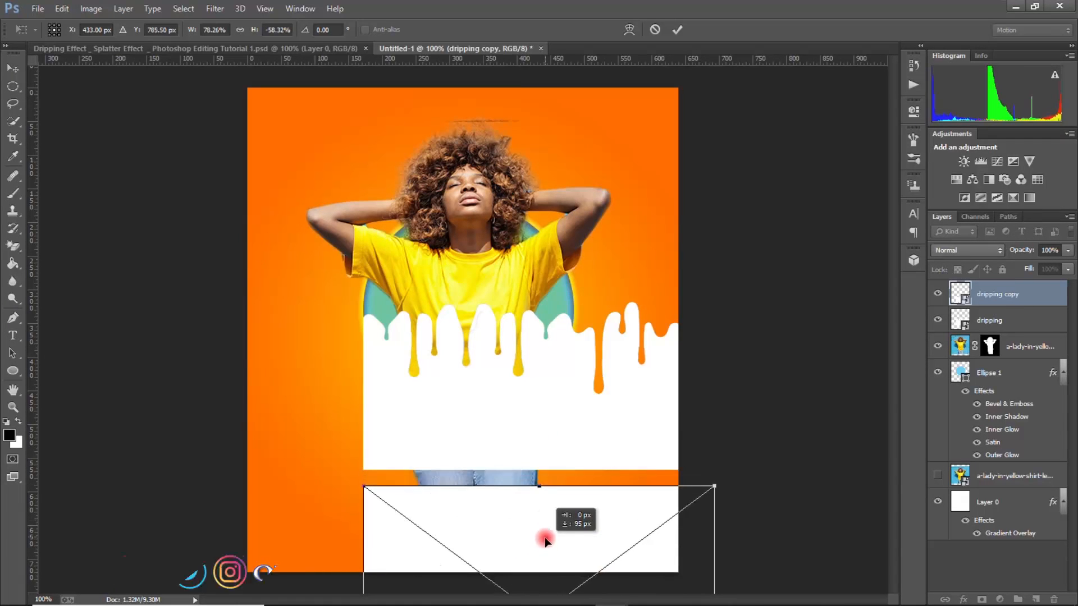
pyautogui.moveTo(544, 486); pyautogui.dragTo(546, 457)
pyautogui.moveTo(548, 525); pyautogui.dragTo(547, 552)
pyautogui.moveTo(539, 486); pyautogui.dragTo(539, 450)
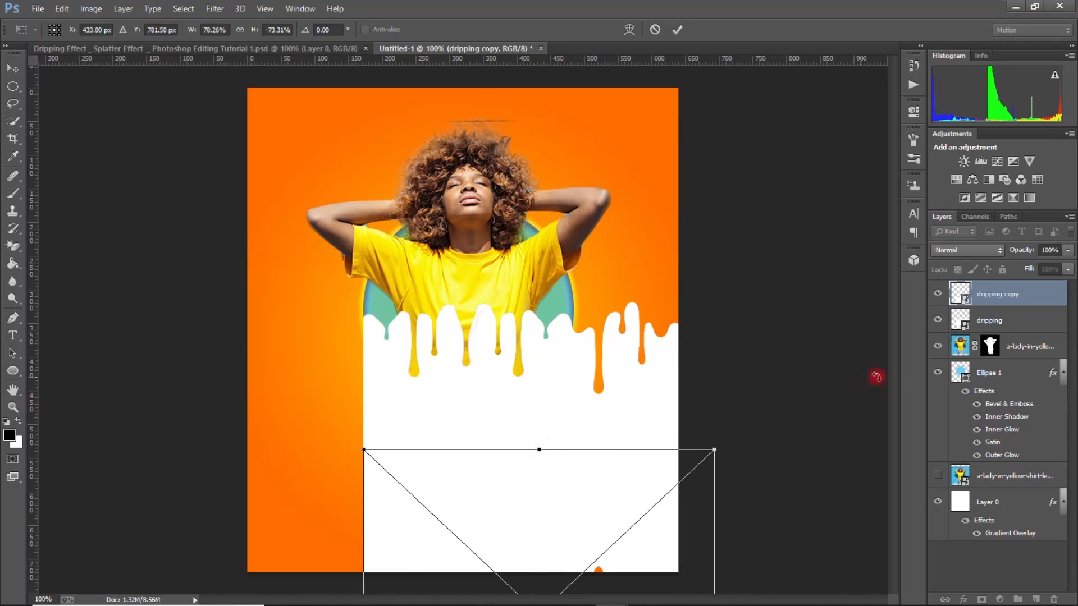
pyautogui.click(678, 30)
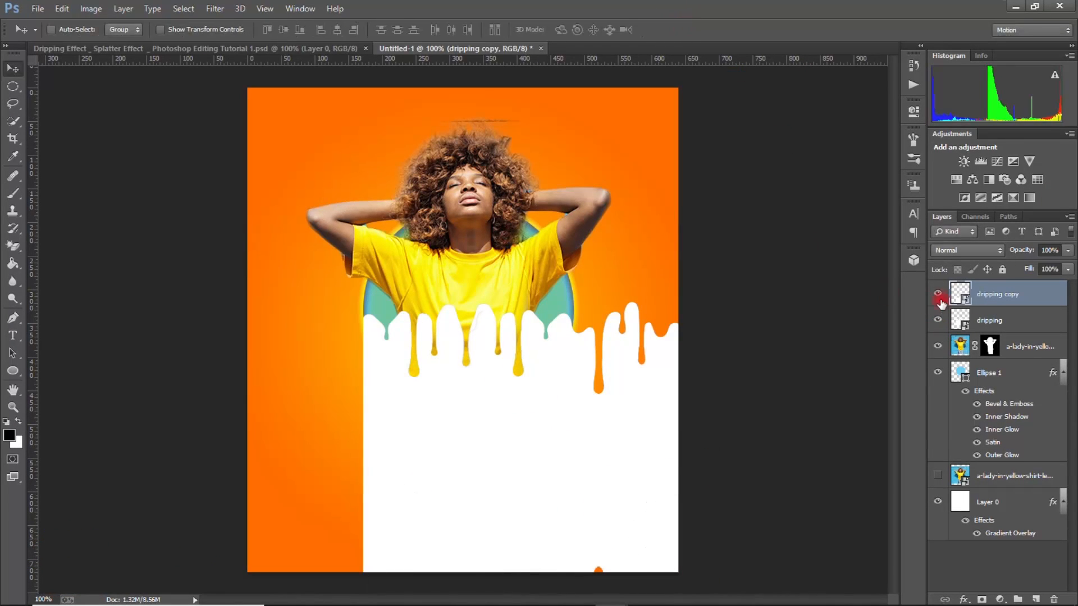
# - Merge the dripping layer and its flipped copy into one layer
pyautogui.keyDown('ctrl'); pyautogui.click(990, 321); pyautogui.keyUp('ctrl')
pyautogui.rightClick(985, 299)
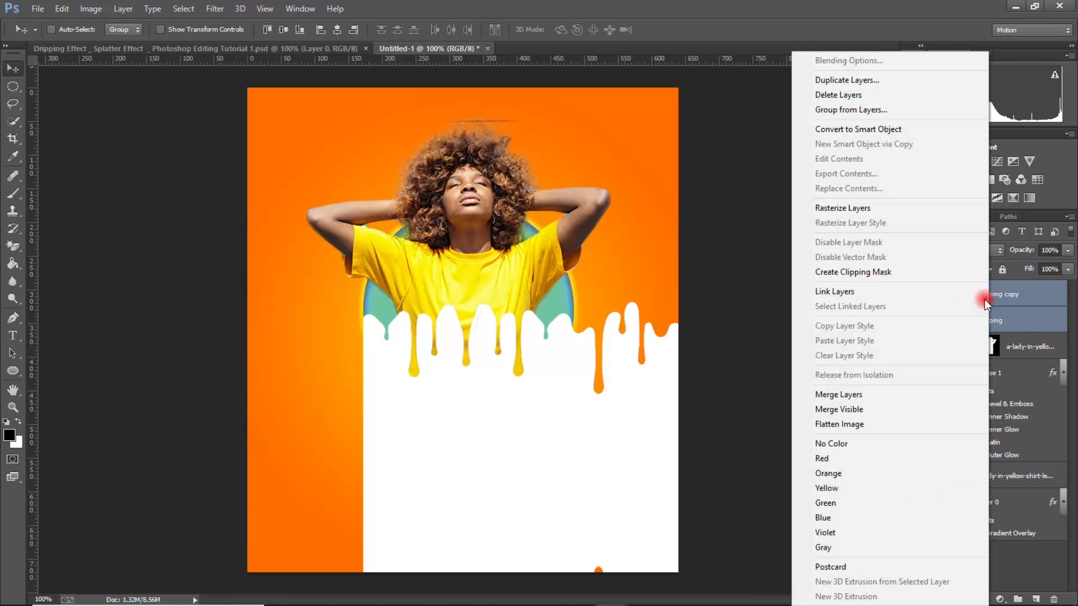
pyautogui.click(838, 394)
# - Try to cut the dripping shape out of the woman's layer by loading its outline as a selection, hiding it and deleting
pyautogui.keyDown('ctrl'); pyautogui.click(958, 296); pyautogui.keyUp('ctrl')
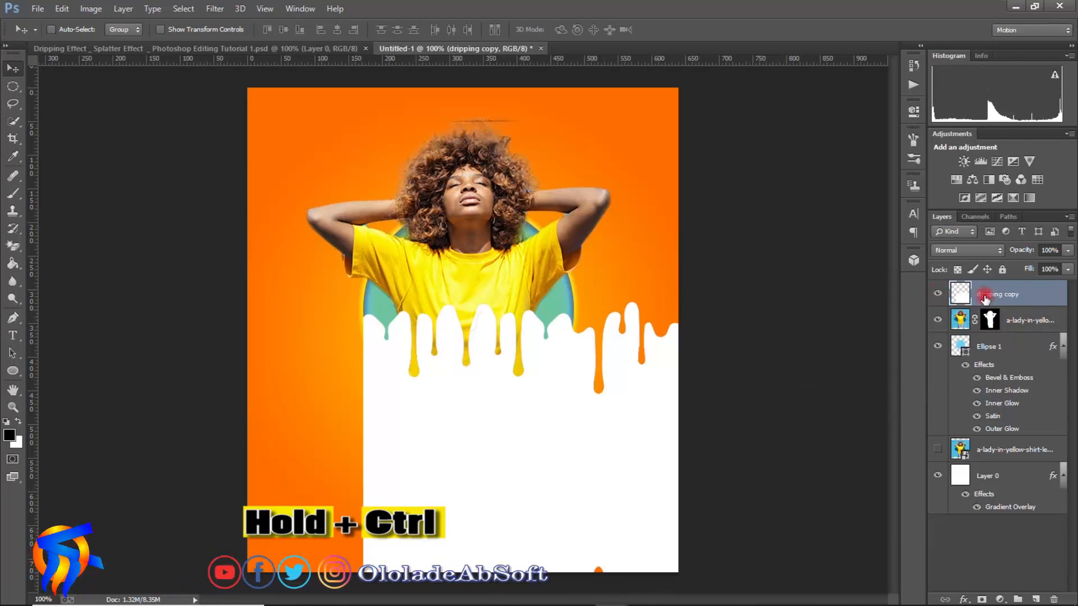
pyautogui.keyDown('ctrl'); pyautogui.click(958, 296); pyautogui.keyUp('ctrl')
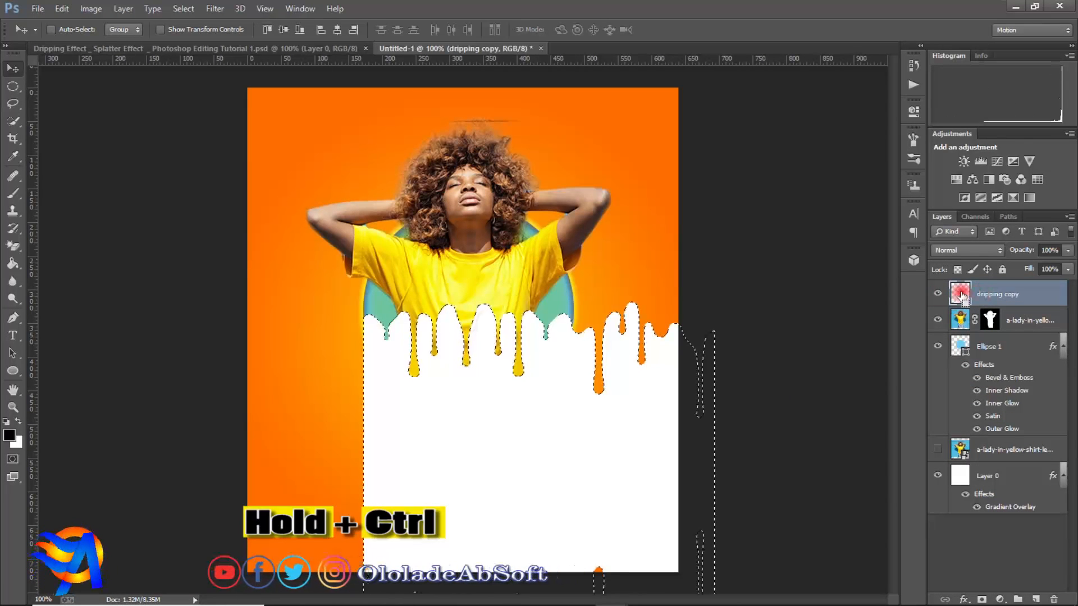
pyautogui.click(976, 323)
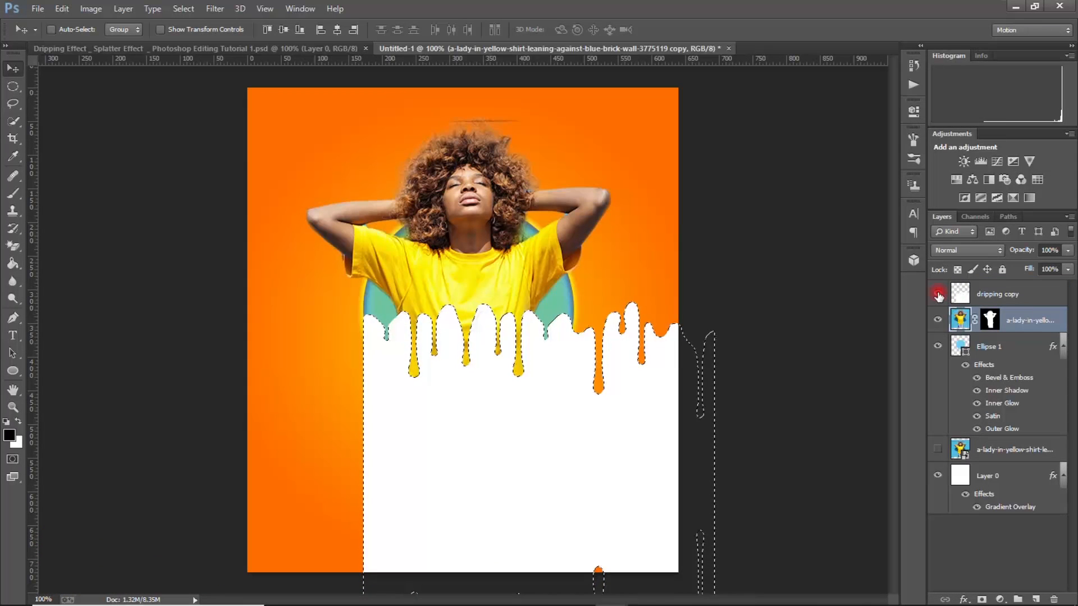
pyautogui.click(938, 294)
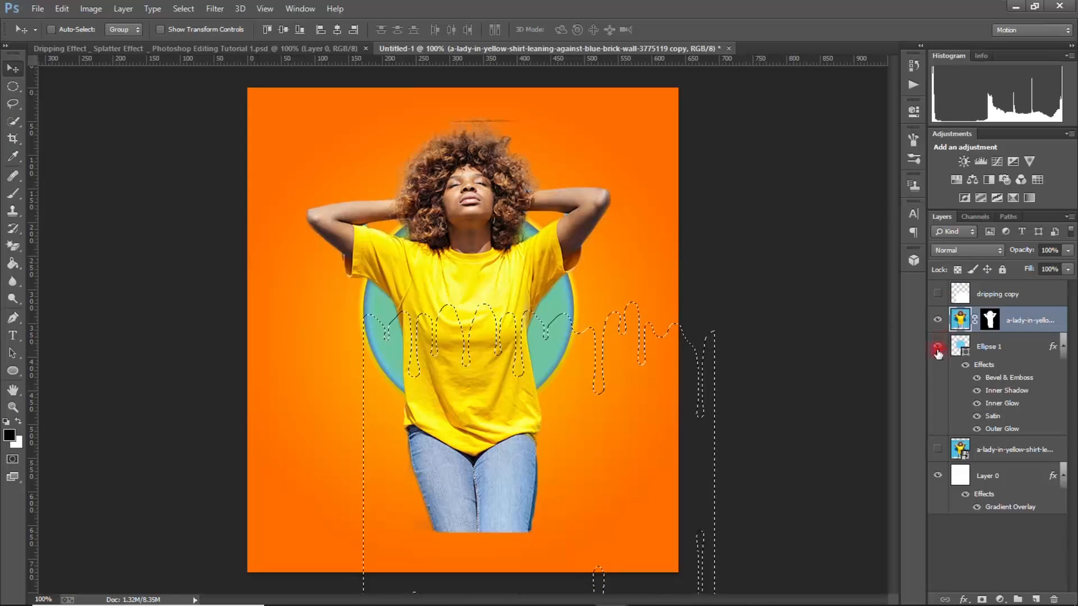
pyautogui.press('Delete')
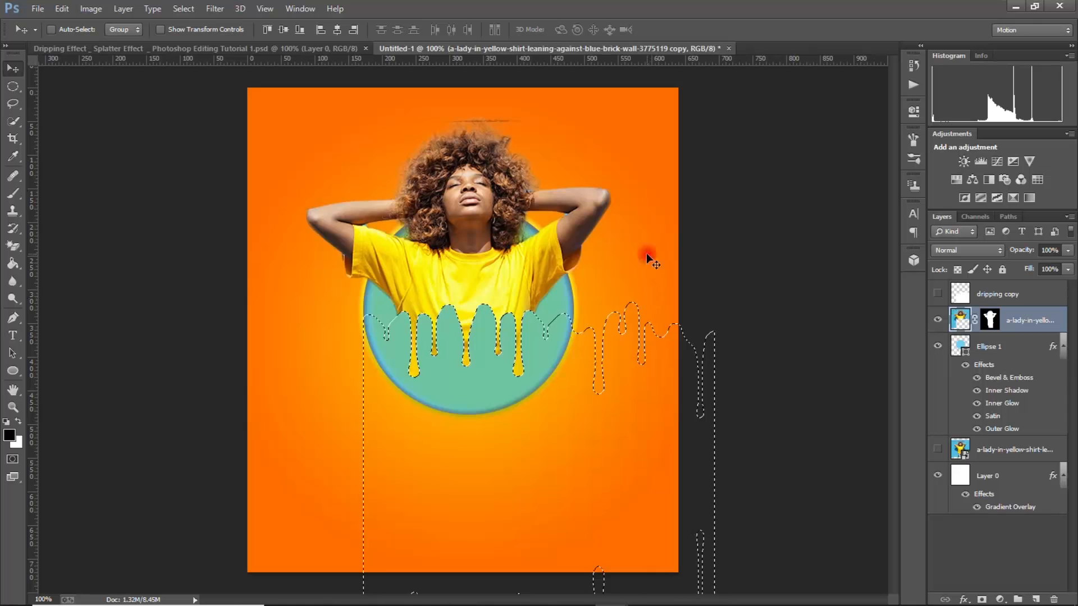
# - Undo the dripping cut-out on the woman's layer and the selection of the drip outline
pyautogui.hotkey('ctrl', 'alt', 'z')
pyautogui.hotkey('ctrl', 'alt', 'z')
pyautogui.hotkey('ctrl', 'alt', 'z')
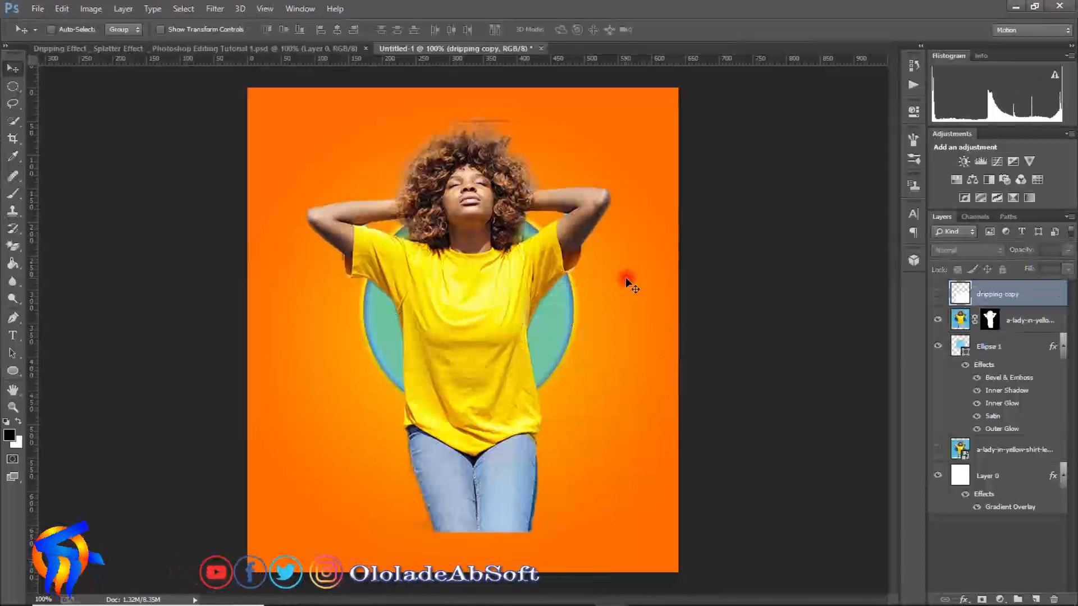
# - Shift the merged dripping layer slightly lower on the shirt, load its outline as a selection and hide the layer
pyautogui.click(936, 294)
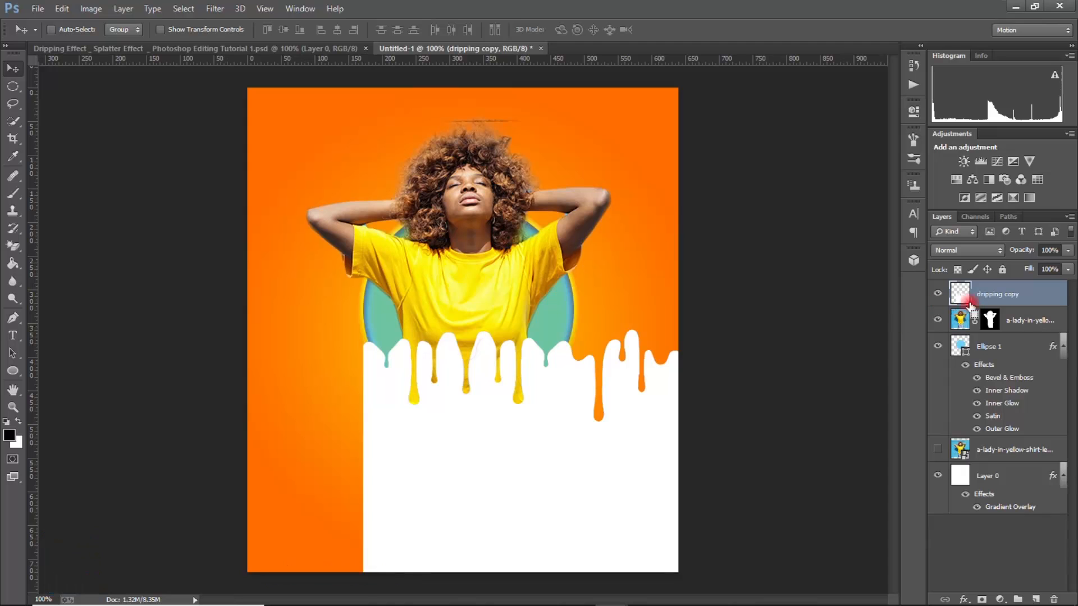
pyautogui.click(937, 294)
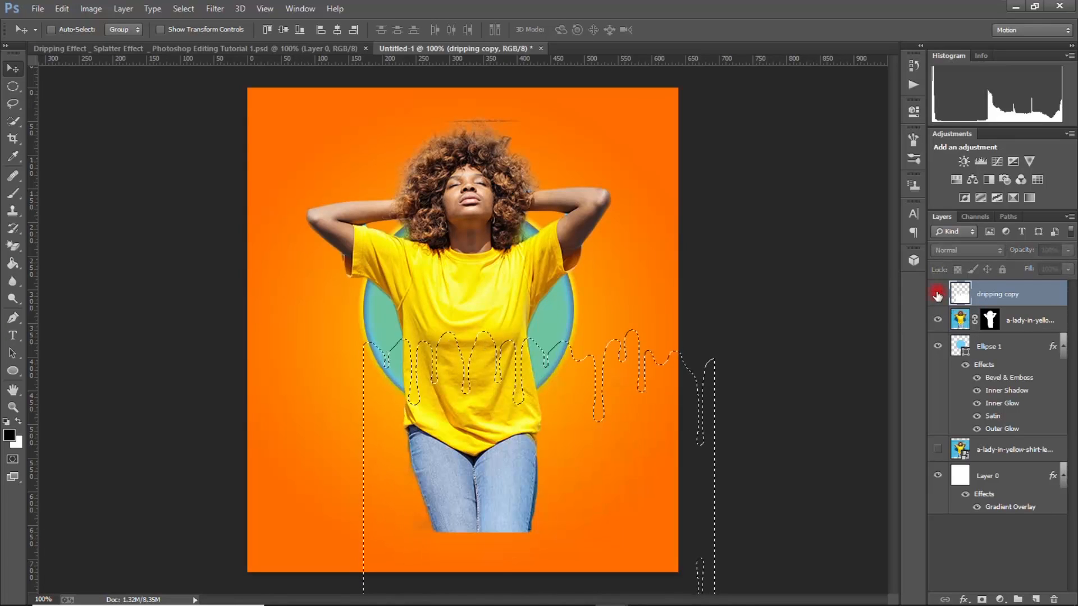
# - Try to delete the lowered drip selection from the woman's layer, and undo the deletion
pyautogui.click(960, 323)
pyautogui.press('Delete')
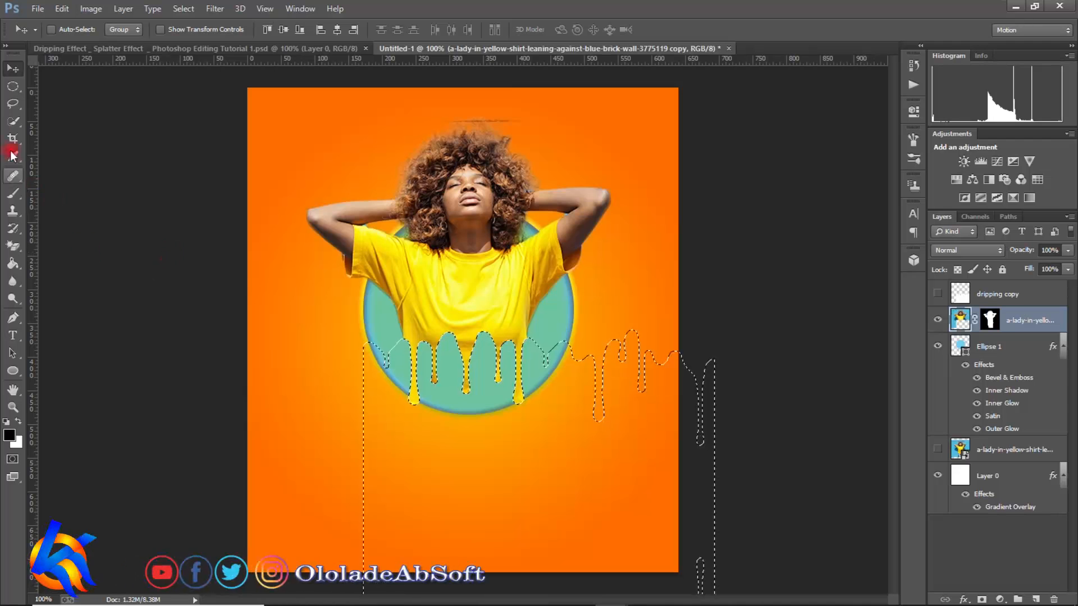
pyautogui.hotkey('ctrl', 'z')
pyautogui.hotkey('alt', ']')
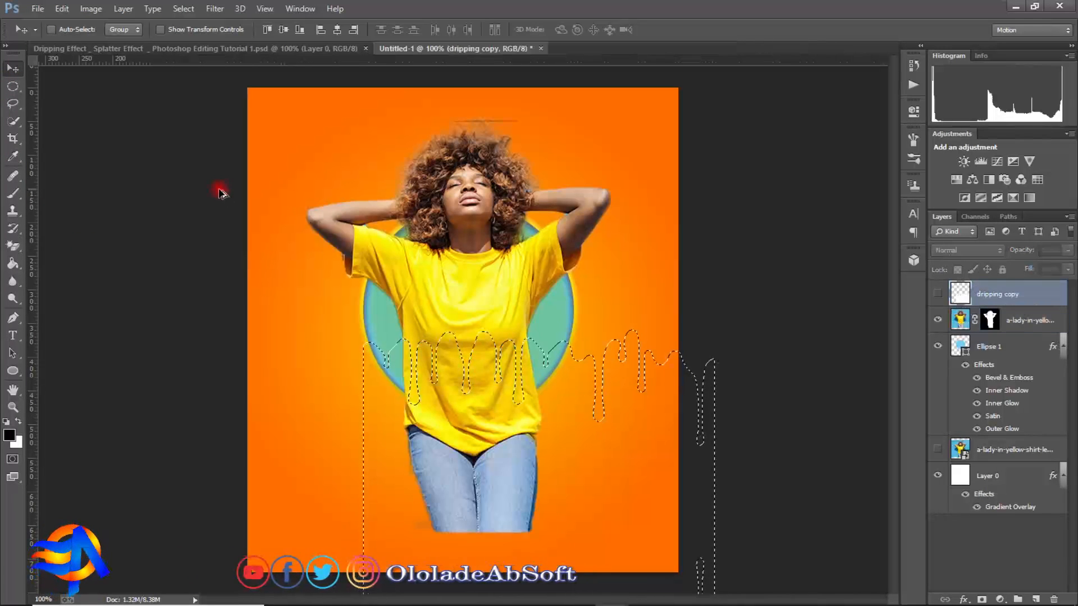
# - Lower the dripping shape slightly, delete its outline area from the woman's layer with the drip layer hidden, and deselect
pyautogui.click(937, 293)
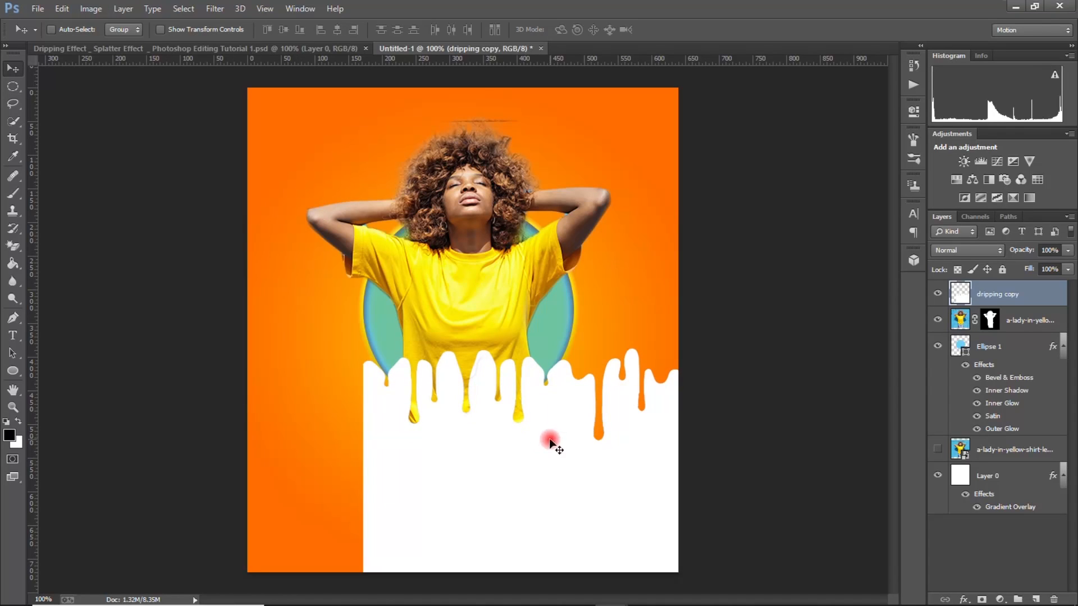
pyautogui.click(937, 293)
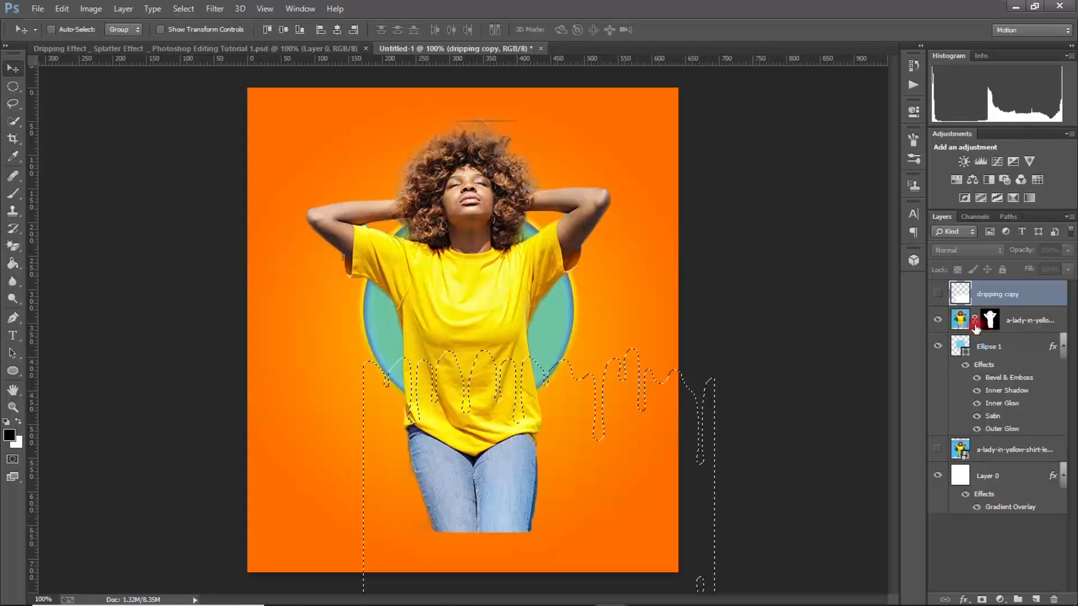
pyautogui.click(960, 327)
pyautogui.press('Delete')
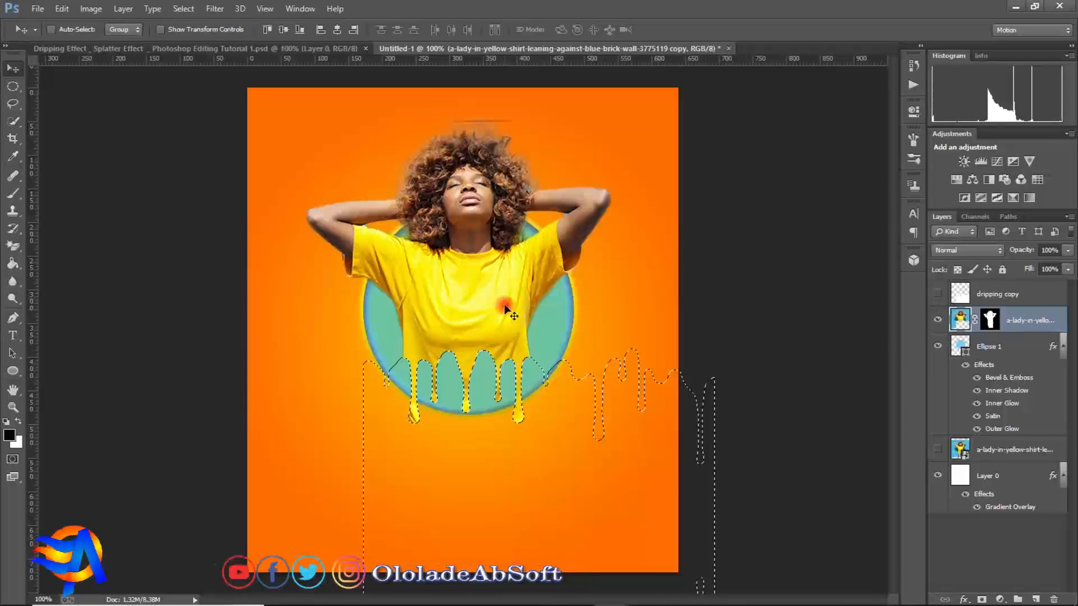
pyautogui.click(1010, 348)
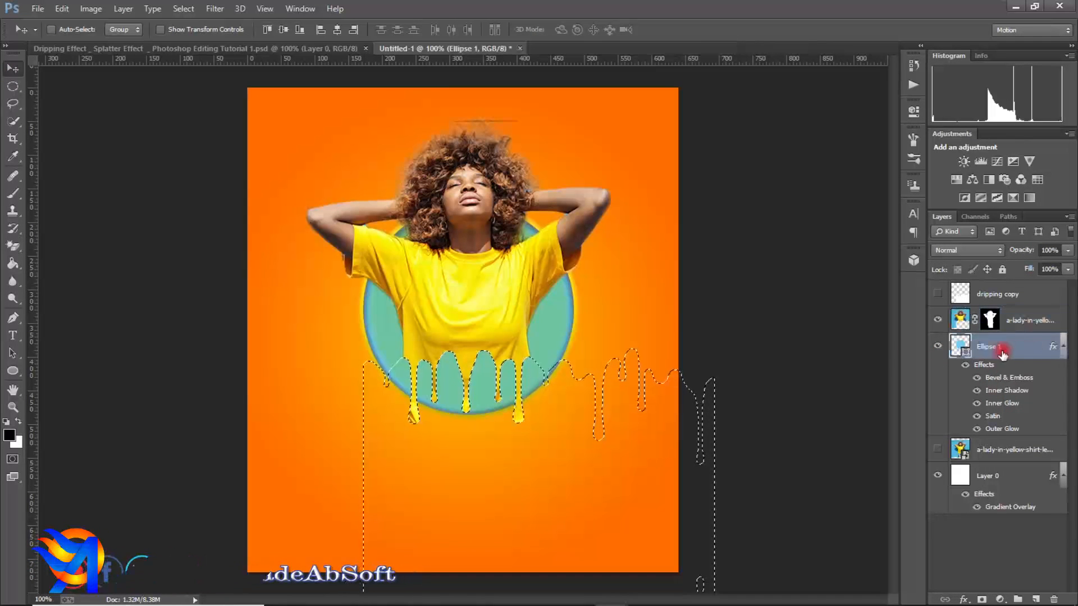
pyautogui.click(183, 9)
pyautogui.click(197, 37)
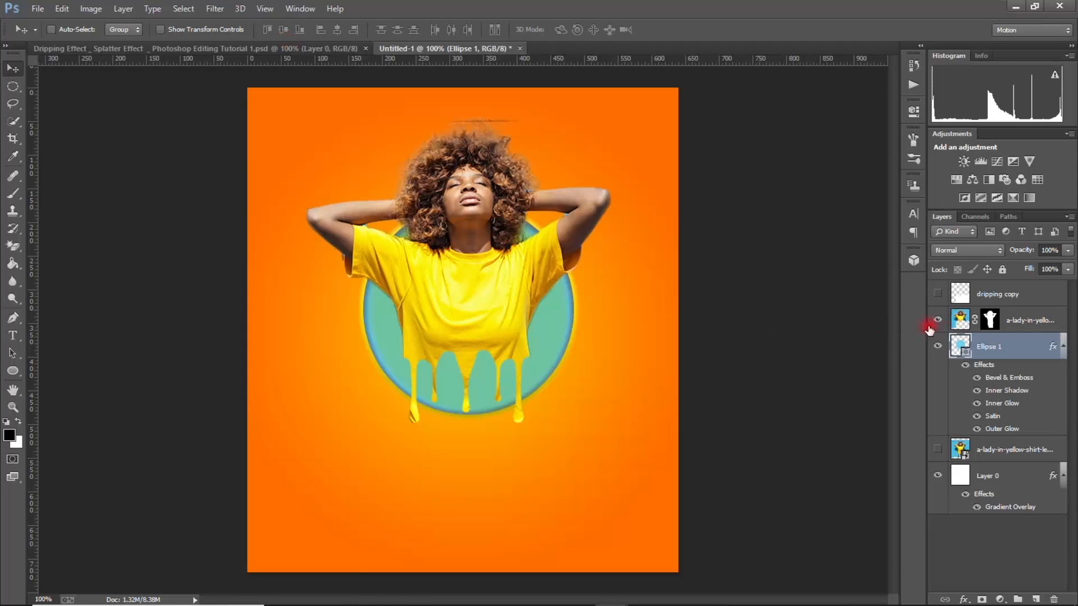
# - Scale the circle down proportionally to just under 89% and move it up behind the woman's torso
pyautogui.hotkey('ctrl', 't')
pyautogui.moveTo(576, 211); pyautogui.dragTo(542, 197)
pyautogui.moveTo(560, 301)
pyautogui.mouseDown()
pyautogui.moveTo(559, 279)
pyautogui.moveTo(555, 288)
pyautogui.mouseUp()
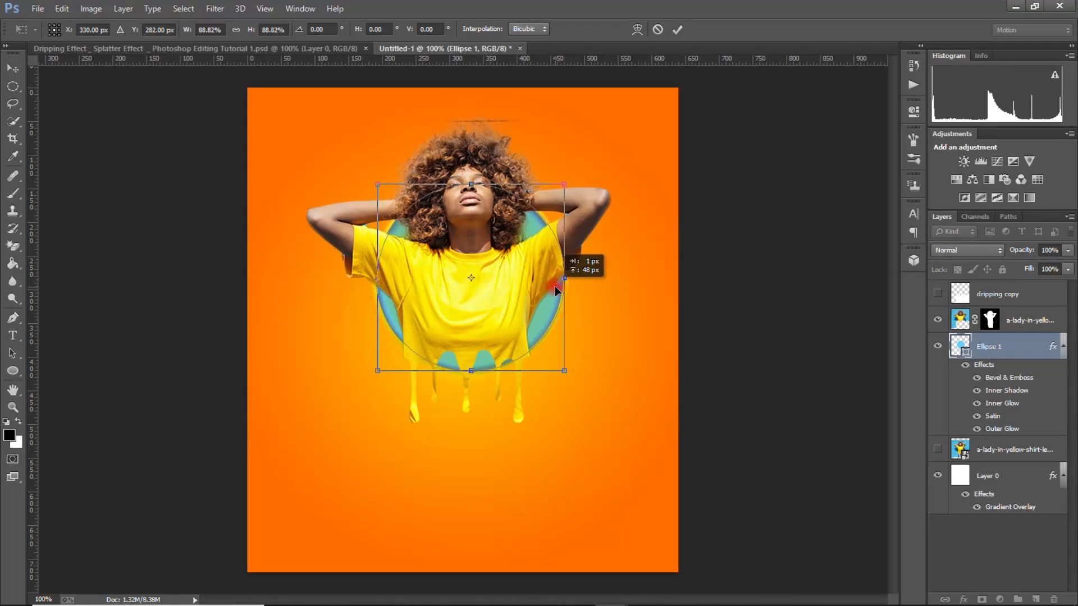
pyautogui.moveTo(567, 185)
pyautogui.mouseDown()
pyautogui.moveTo(559, 175)
pyautogui.moveTo(563, 185)
pyautogui.mouseUp()
pyautogui.click(678, 30)
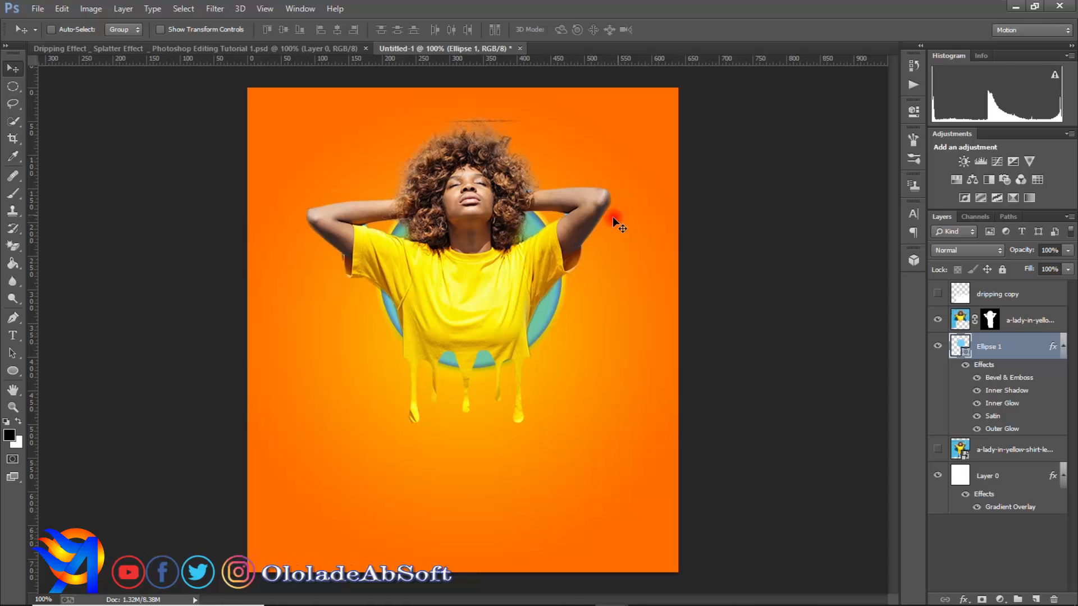
# - Nudge the woman's layer up and erase the stray dark line above her hair with the Eraser reduced to 70 px
pyautogui.moveTo(494, 306)
pyautogui.mouseDown()
pyautogui.moveTo(484, 293)
pyautogui.moveTo(496, 304)
pyautogui.mouseUp()
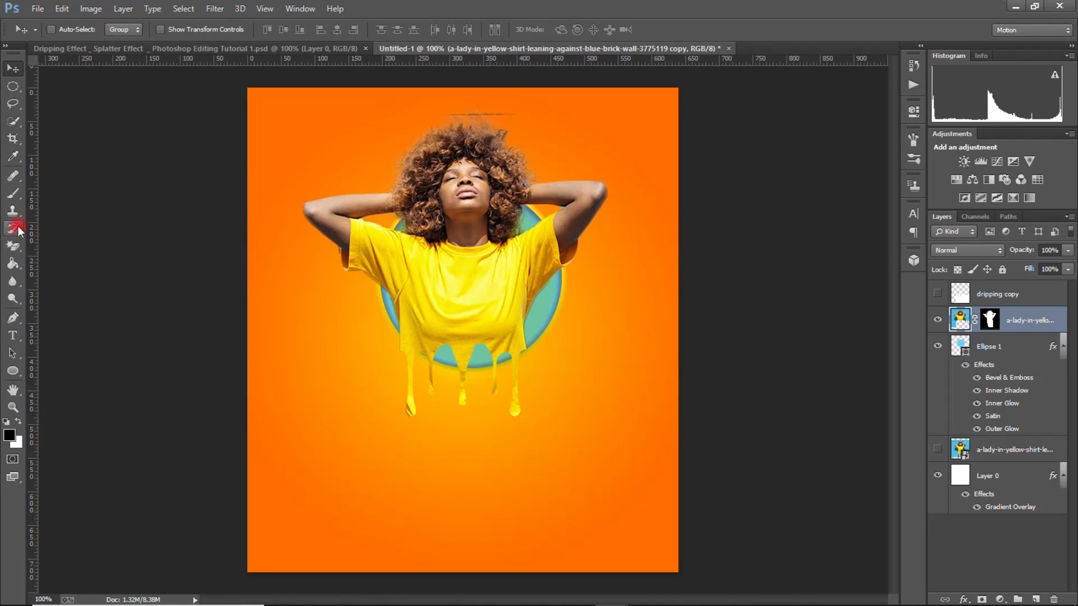
pyautogui.click(17, 248)
pyautogui.click(71, 243)
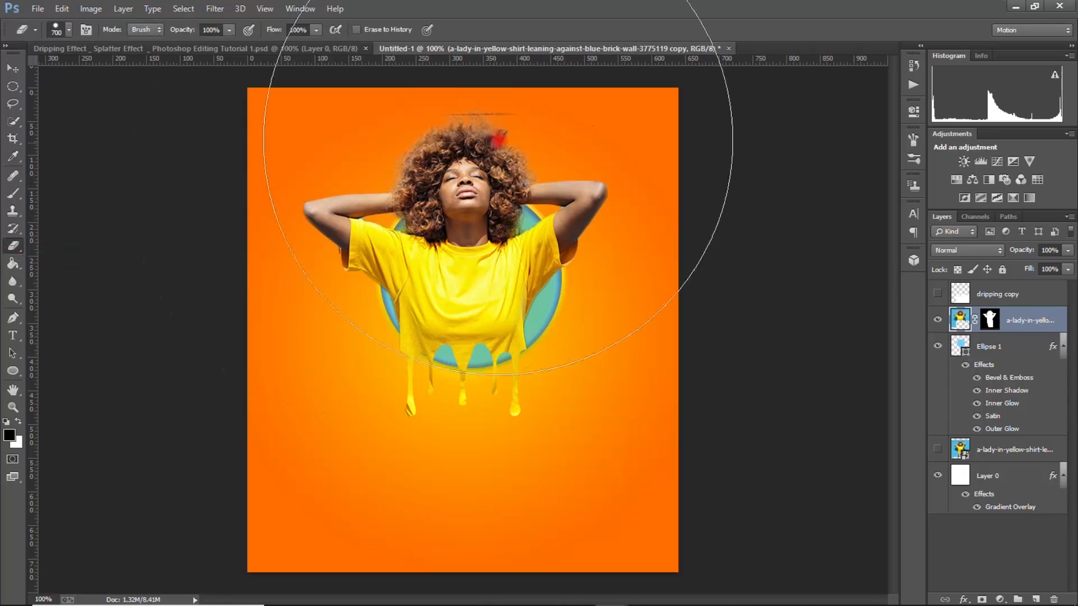
pyautogui.press('[')
pyautogui.press('[')
pyautogui.press('[')
pyautogui.press('[')
pyautogui.press('[')
pyautogui.press('[')
pyautogui.press('[')
pyautogui.press('[')
pyautogui.press('[')
pyautogui.press('[')
pyautogui.press('[')
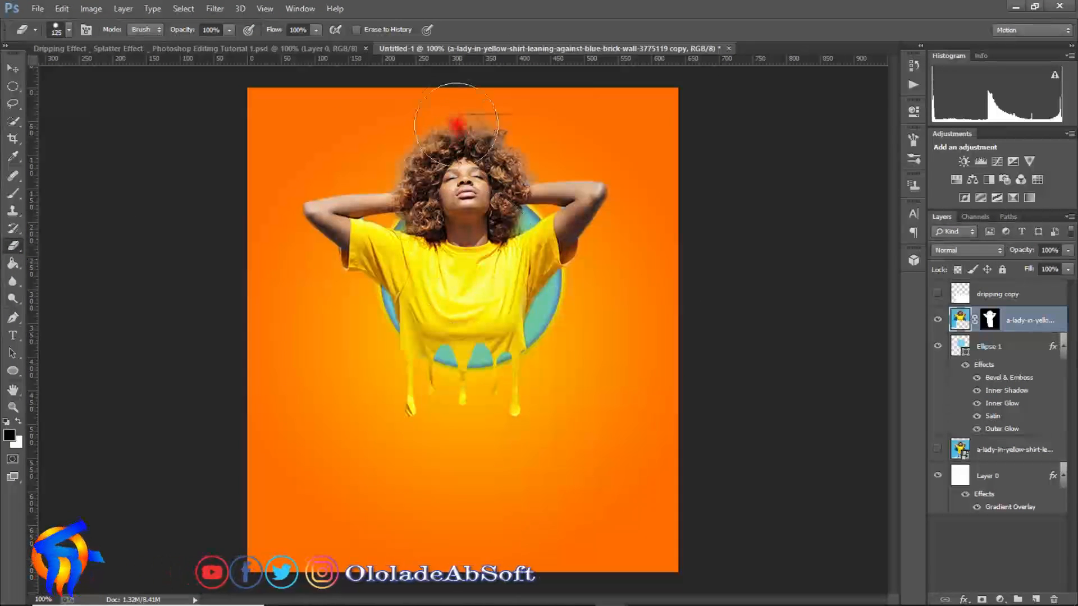
pyautogui.press('[')
pyautogui.press('[')
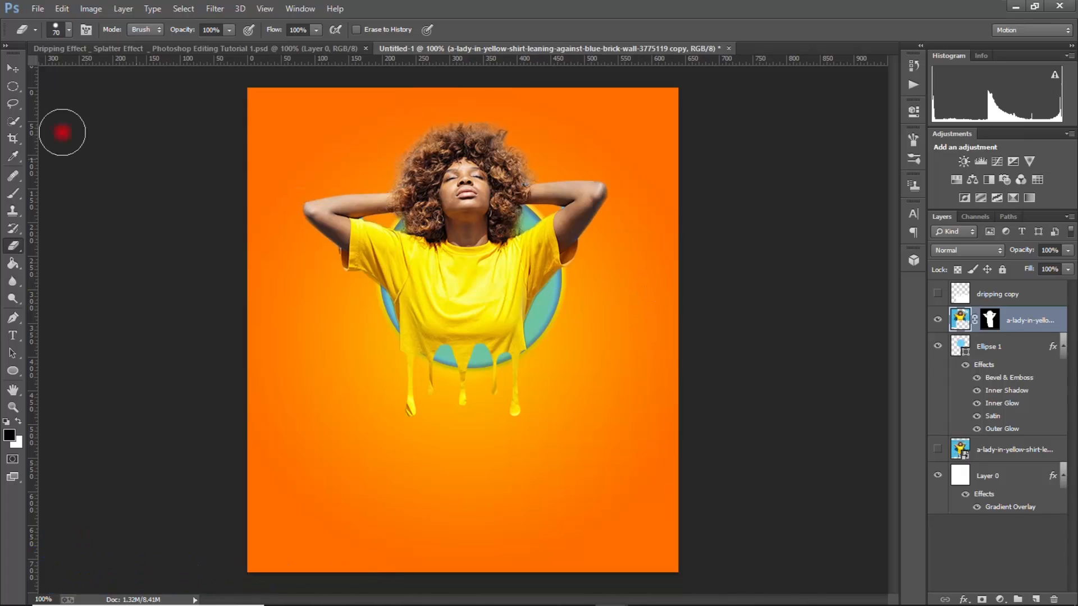
# - Move the woman and circle layers together lower on the poster, adjusting the woman's own position to centre her over the circle
pyautogui.click(9, 70)
pyautogui.moveTo(463, 275); pyautogui.dragTo(459, 267)
pyautogui.keyDown('shift'); pyautogui.click(1004, 347); pyautogui.keyUp('shift')
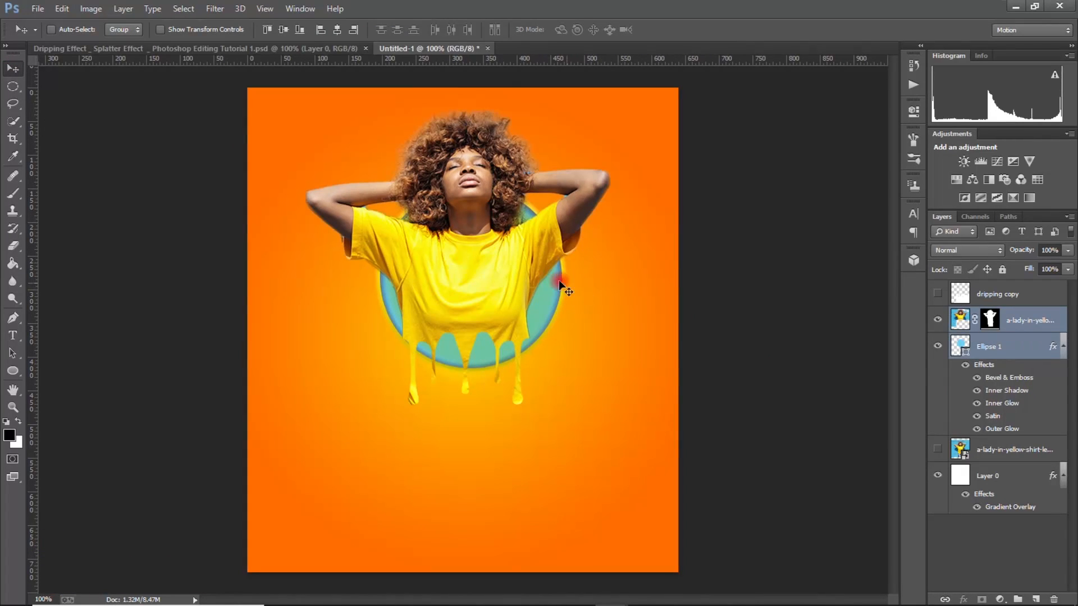
pyautogui.moveTo(503, 287); pyautogui.dragTo(516, 313)
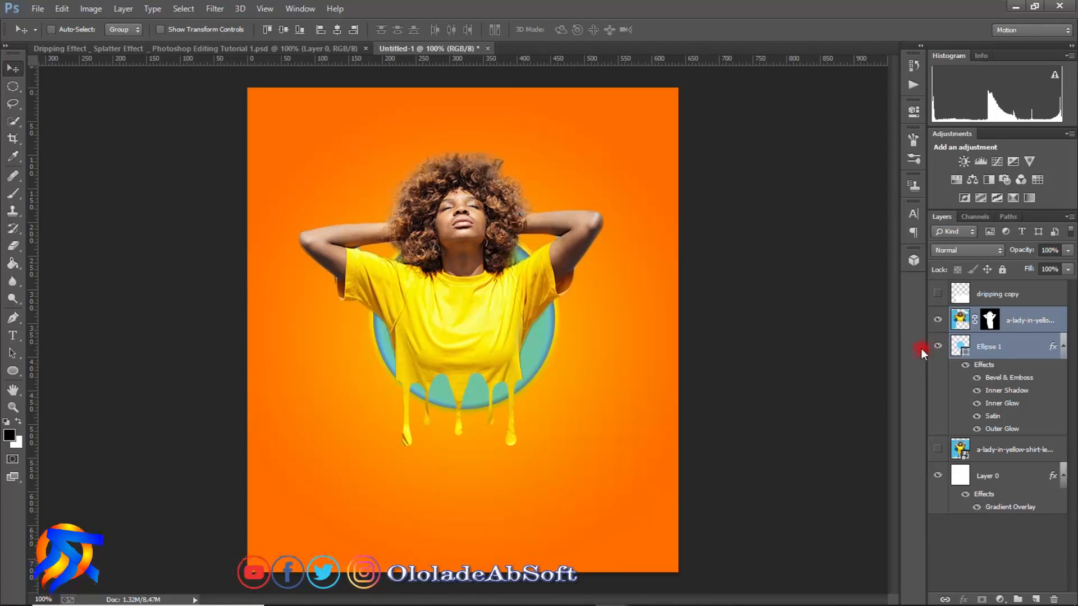
pyautogui.click(960, 324)
pyautogui.moveTo(477, 311); pyautogui.dragTo(485, 313)
# - Add a black Multiply drop shadow to the woman's layer with 100% opacity, 63° angle, 6 px distance and 0 px size
pyautogui.click(962, 595)
pyautogui.click(722, 434)
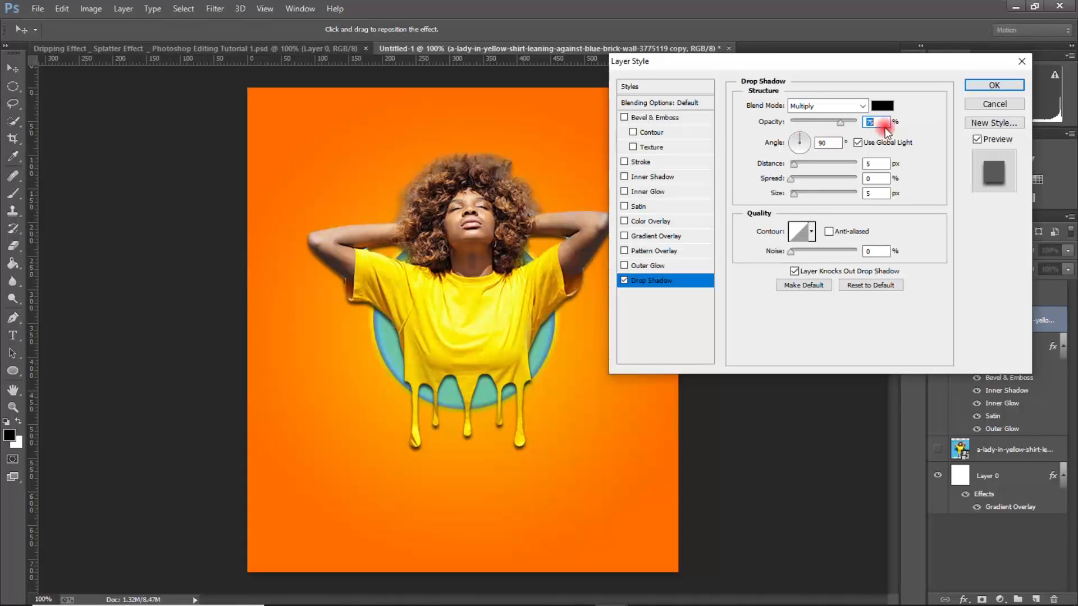
pyautogui.moveTo(840, 123); pyautogui.dragTo(861, 122)
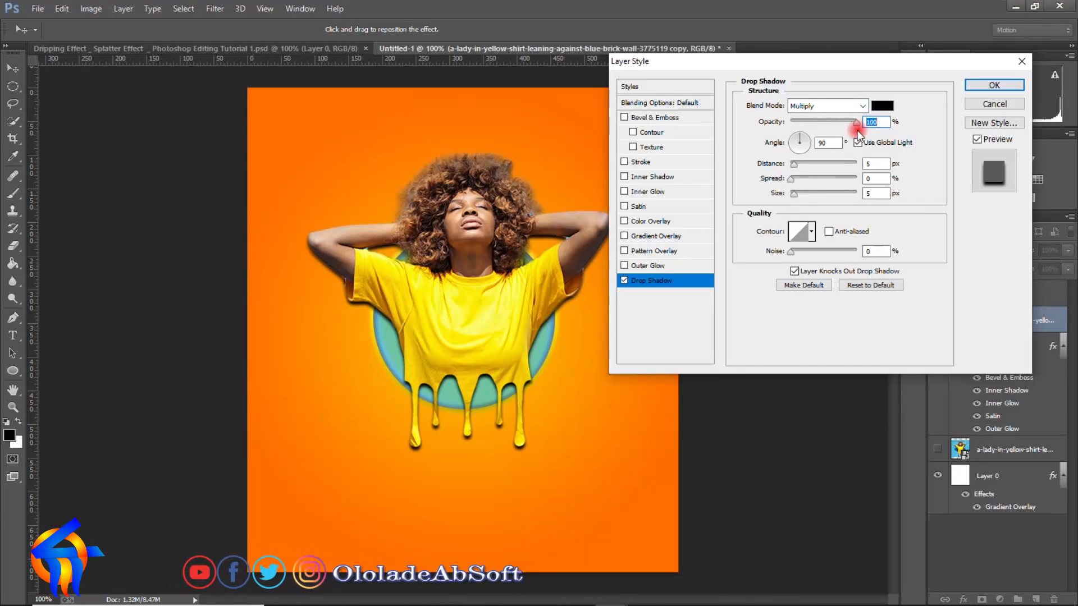
pyautogui.moveTo(556, 291); pyautogui.dragTo(511, 295)
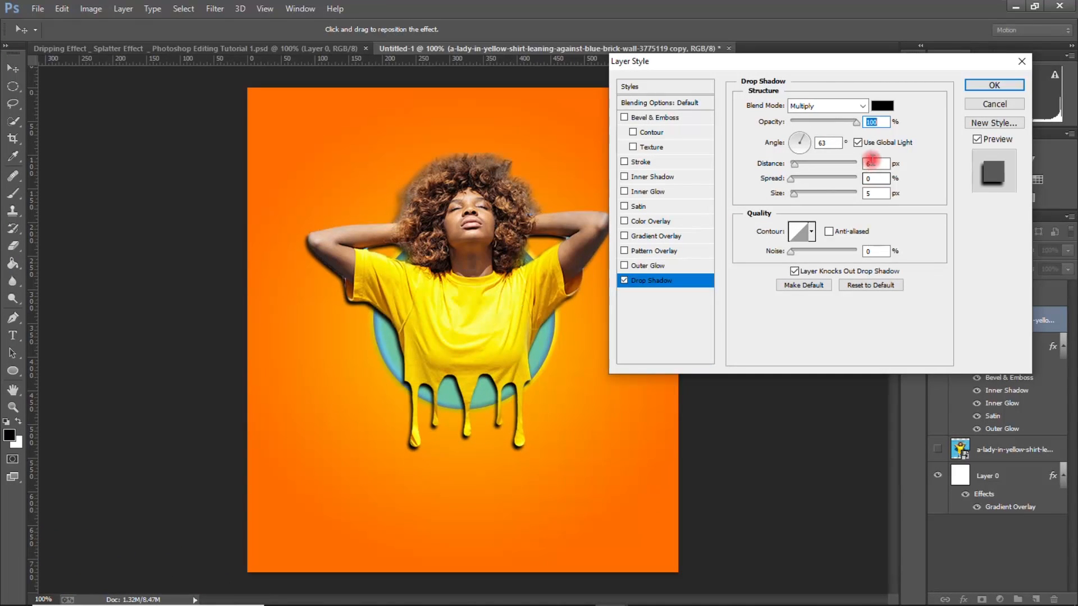
pyautogui.moveTo(794, 193); pyautogui.dragTo(779, 196)
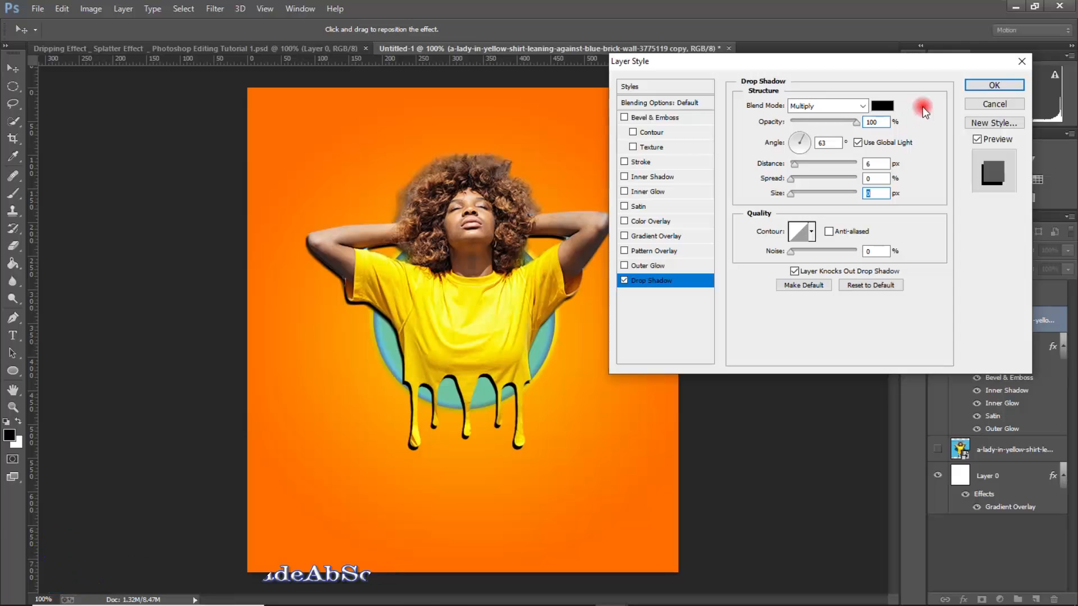
pyautogui.click(978, 85)
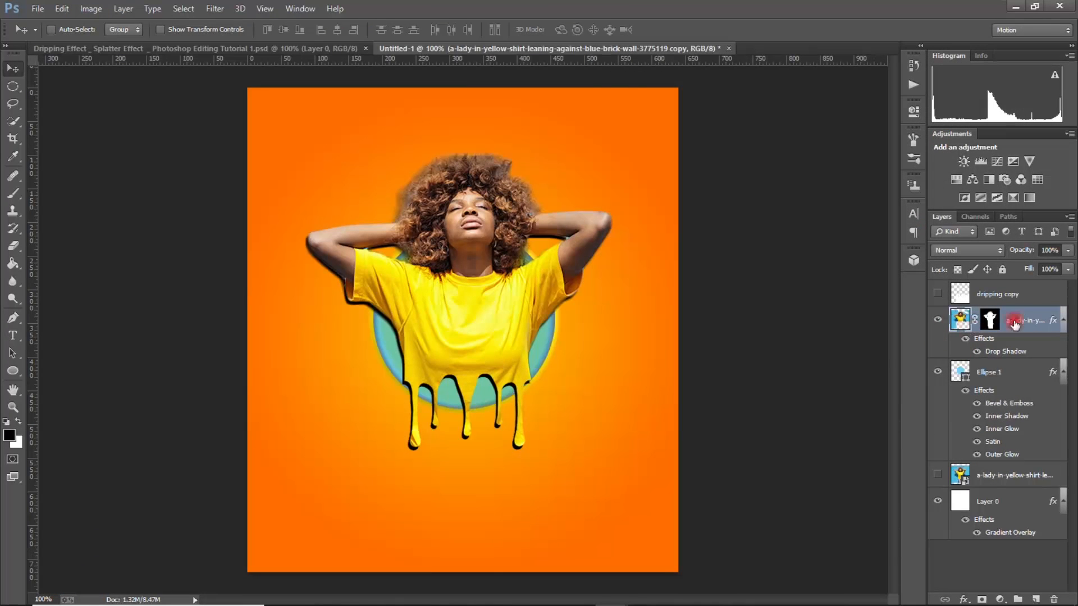
# - Collapse the effects lists of the woman and circle layers and add a new empty layer below the circle
pyautogui.click(1056, 321)
pyautogui.click(1056, 347)
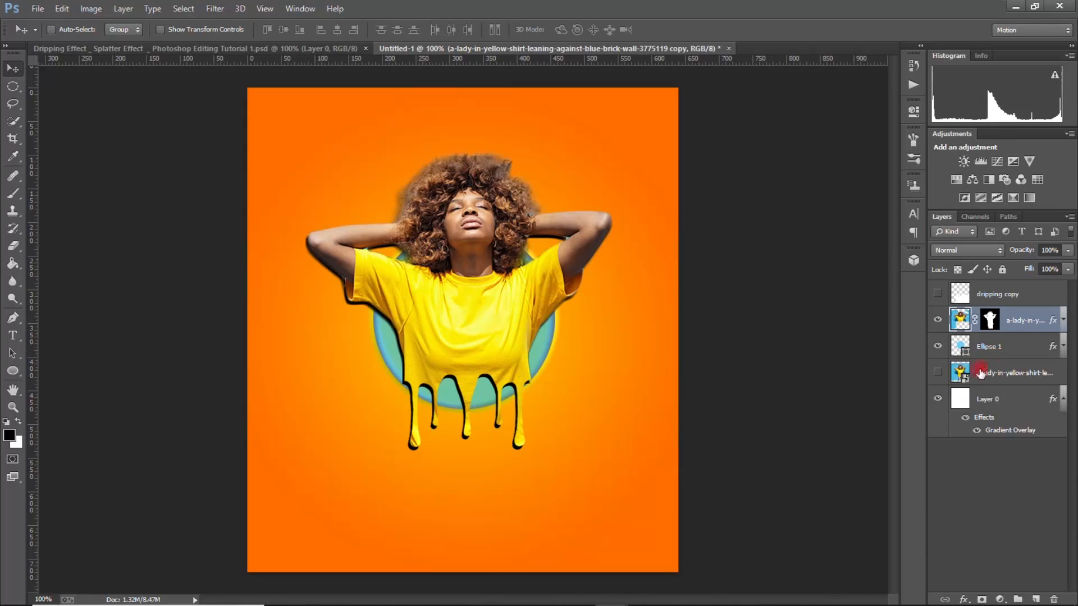
pyautogui.click(1001, 381)
pyautogui.click(1035, 600)
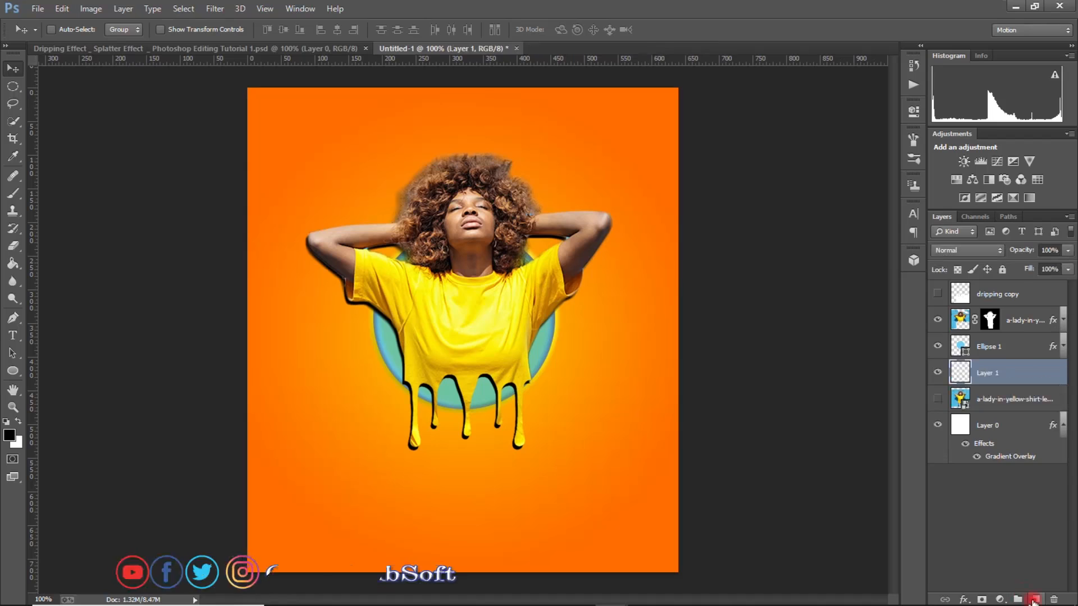
# - Set the Brush foreground colour to the golden yellow #f0c903 sampled from the woman's shirt
pyautogui.click(14, 192)
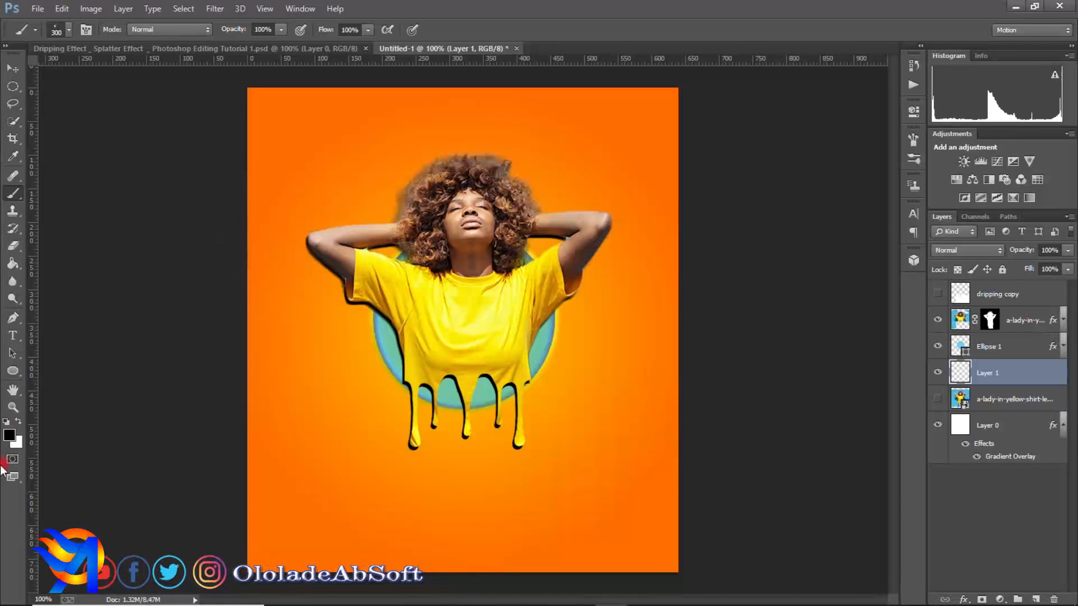
pyautogui.click(9, 435)
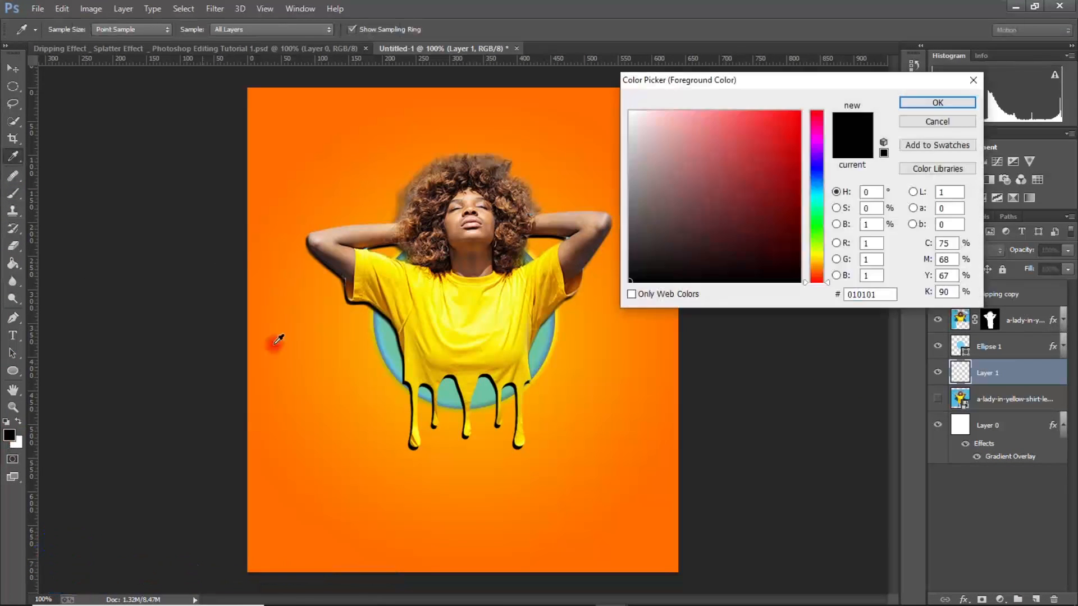
pyautogui.click(435, 303)
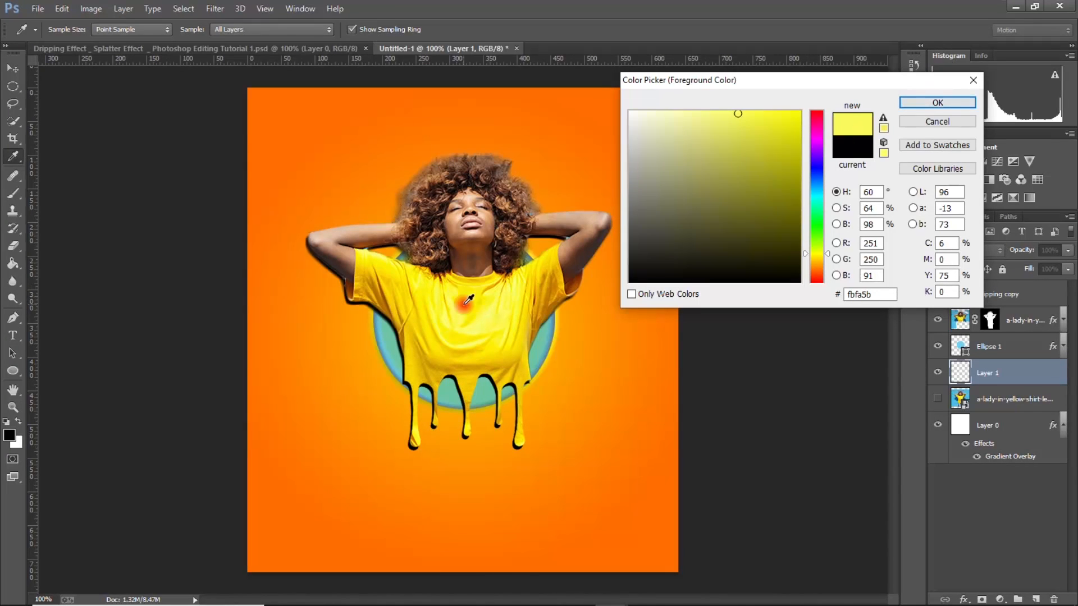
pyautogui.click(775, 175)
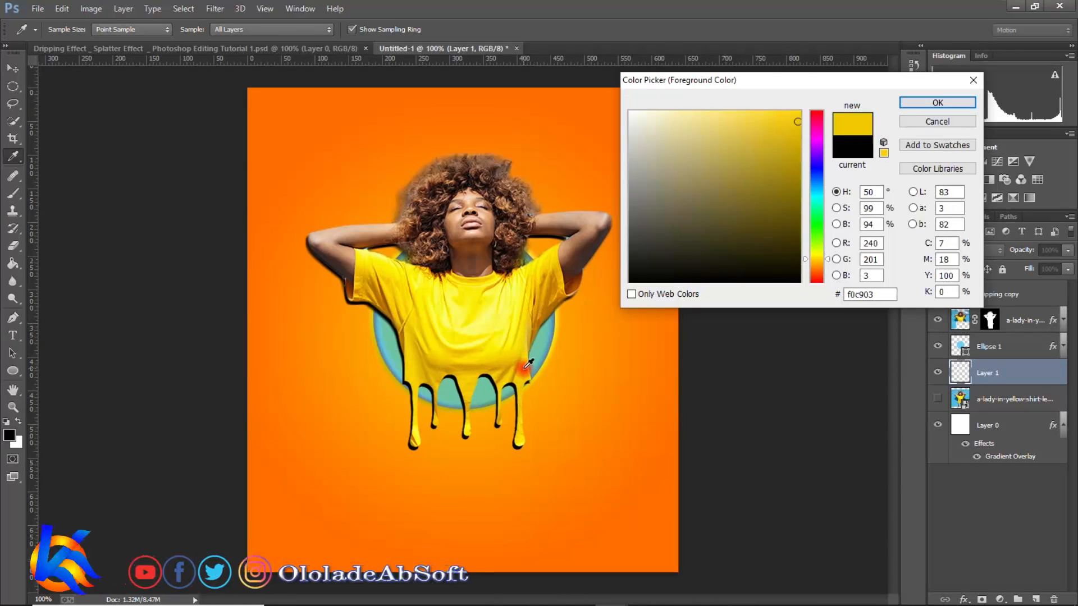
pyautogui.click(938, 102)
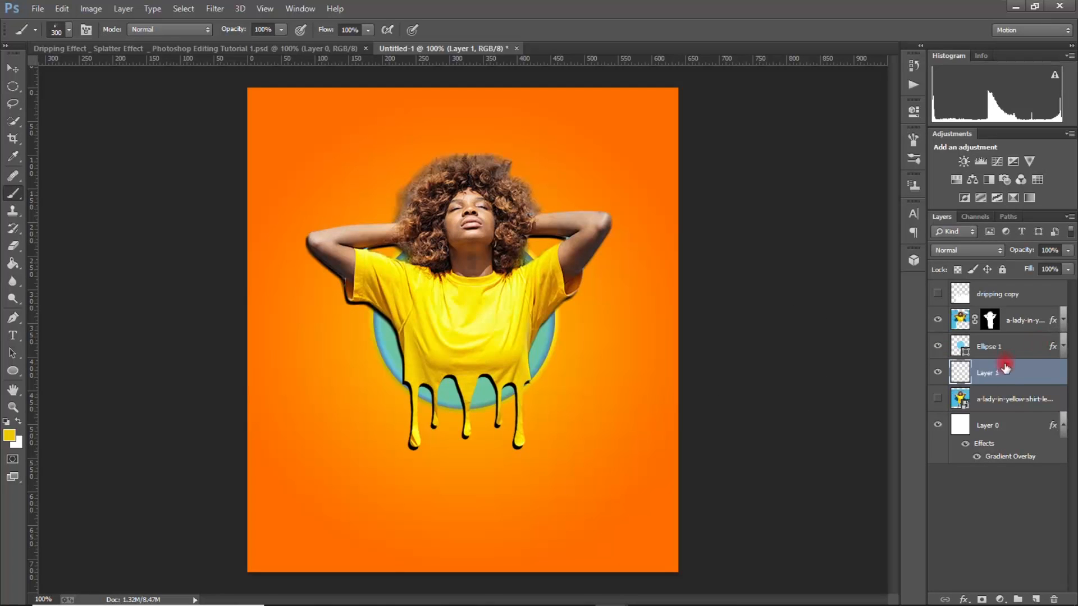
# - Move the new layer between the circle and the woman, and stamp yellow splatters around her with a 700 px splatter brush
pyautogui.moveTo(1005, 339); pyautogui.dragTo(1005, 335)
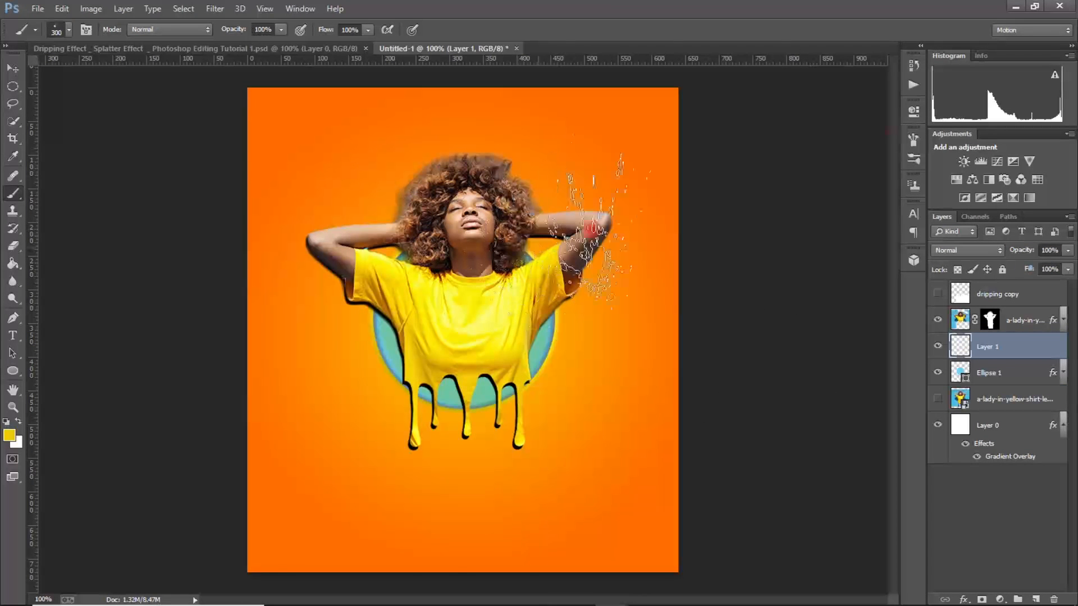
pyautogui.click(918, 181)
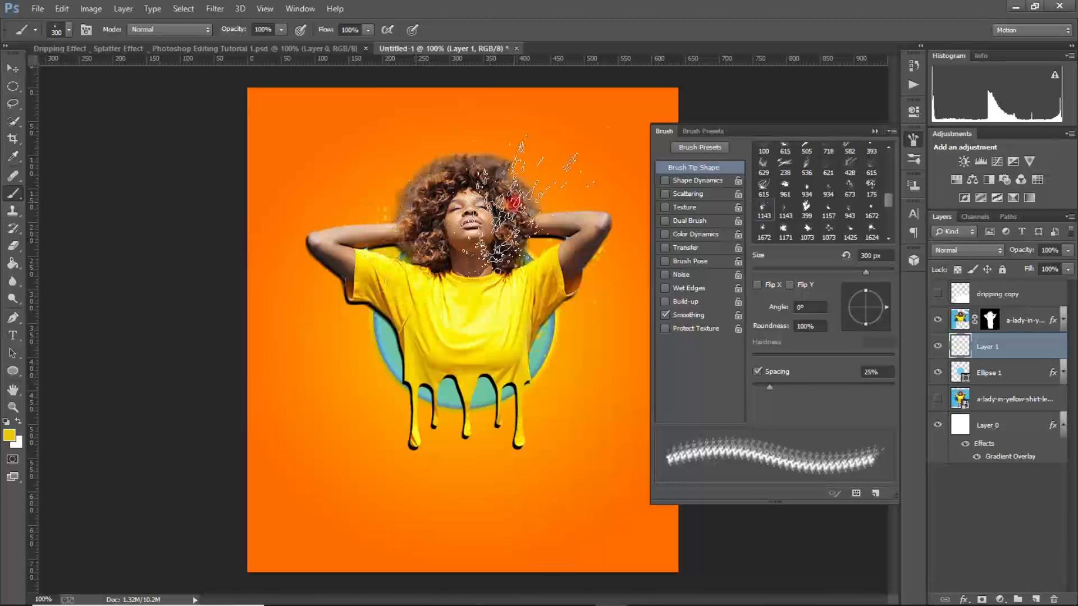
pyautogui.click(785, 231)
pyautogui.click(477, 348)
pyautogui.click(582, 180)
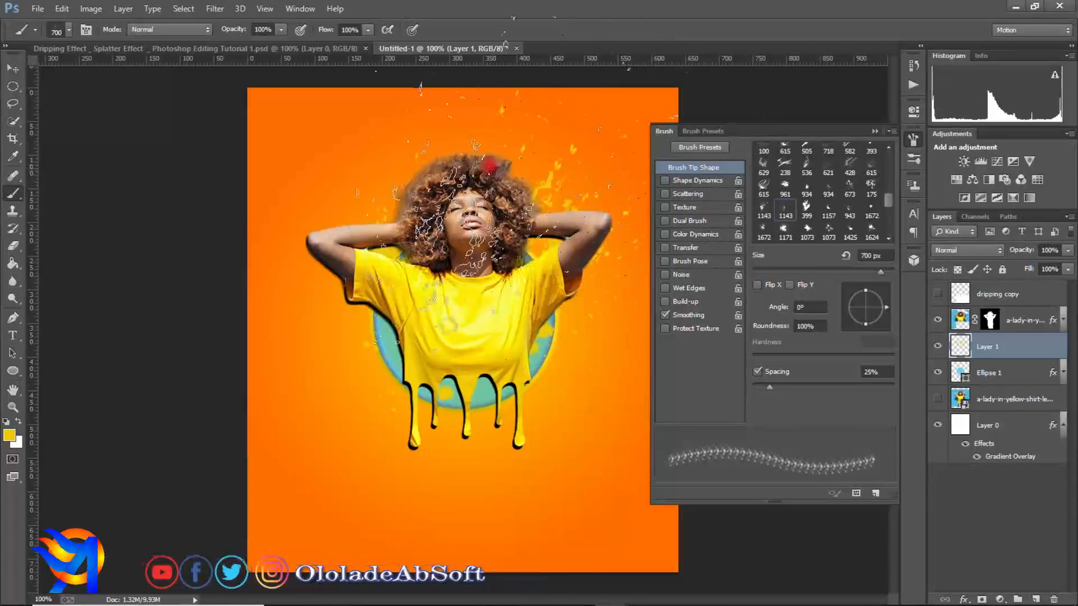
# - Paint more yellow splatter around the woman with another 700 px splatter tip rotated to 145° and 68% spacing
pyautogui.click(871, 234)
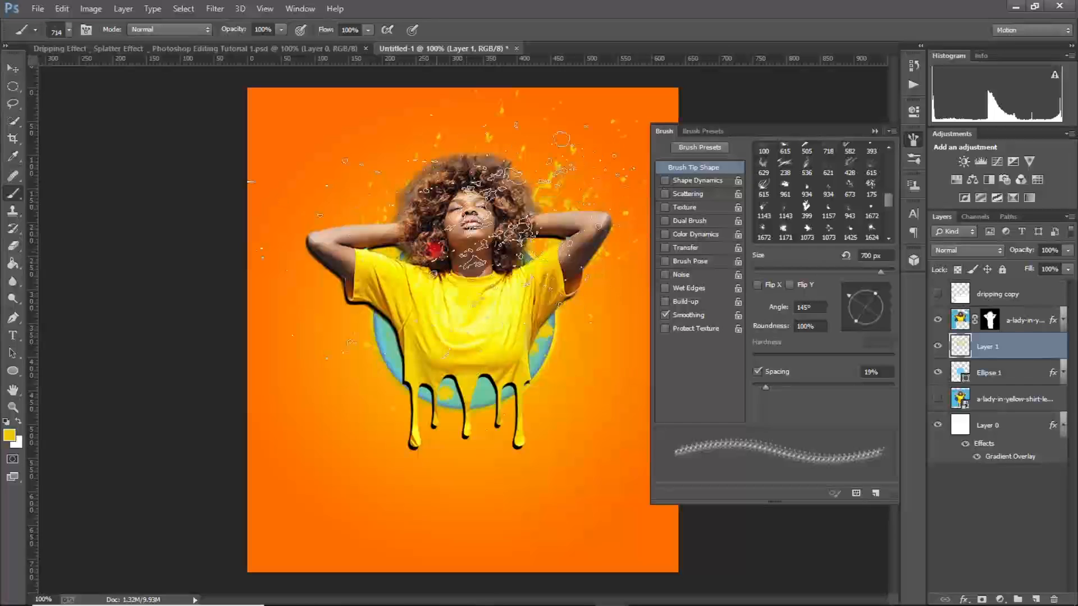
pyautogui.moveTo(770, 395); pyautogui.dragTo(799, 389)
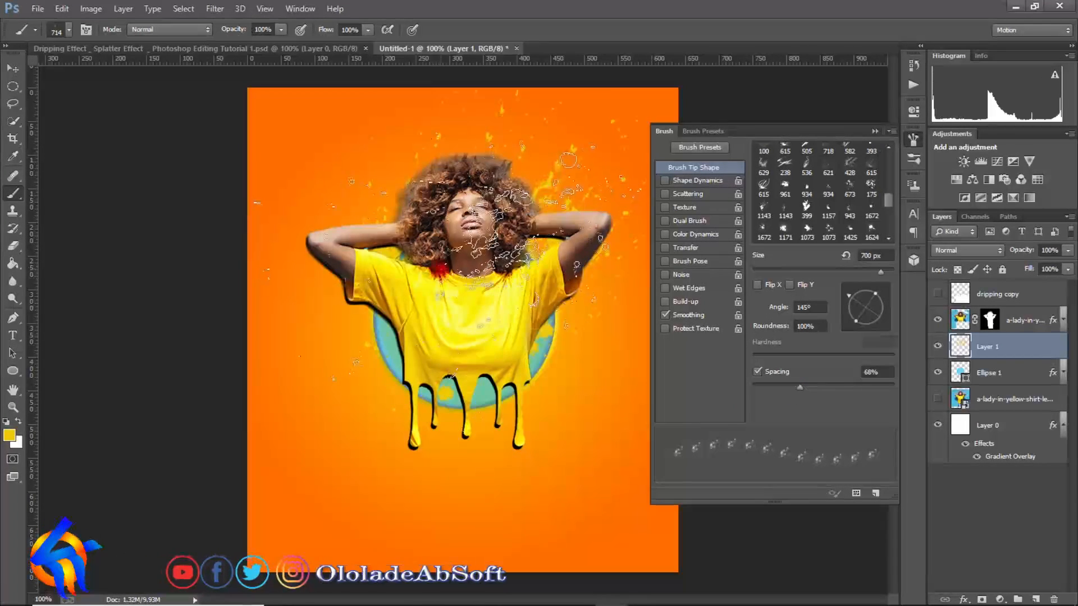
pyautogui.click(331, 235)
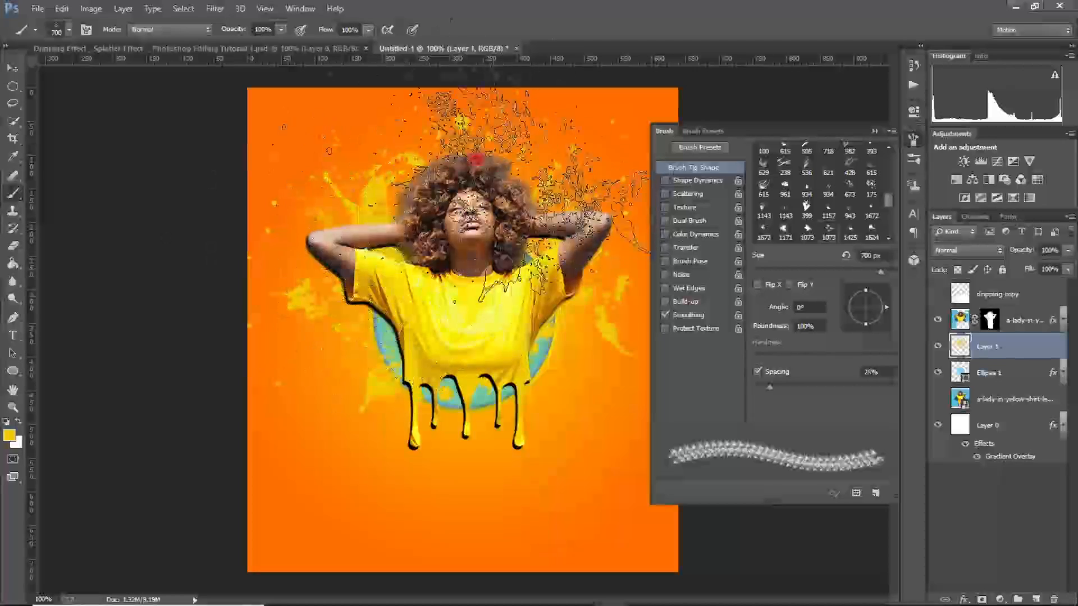
# - Add smaller splatters around the woman with a 300 px tip rotated to 54°, and compare the poster without the splatter layer
pyautogui.moveTo(886, 308); pyautogui.dragTo(879, 289)
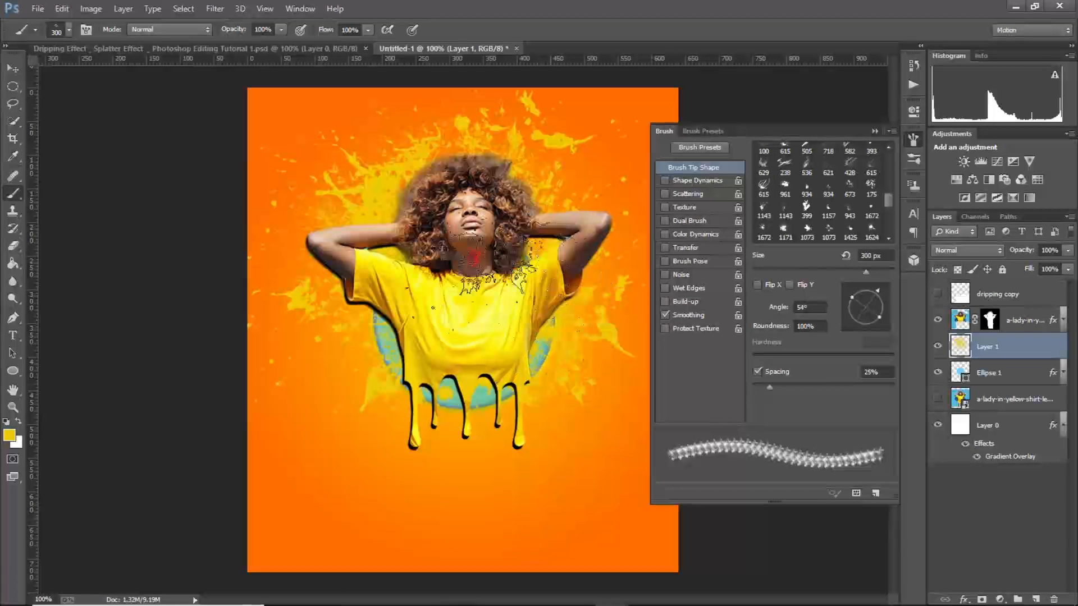
pyautogui.click(862, 137)
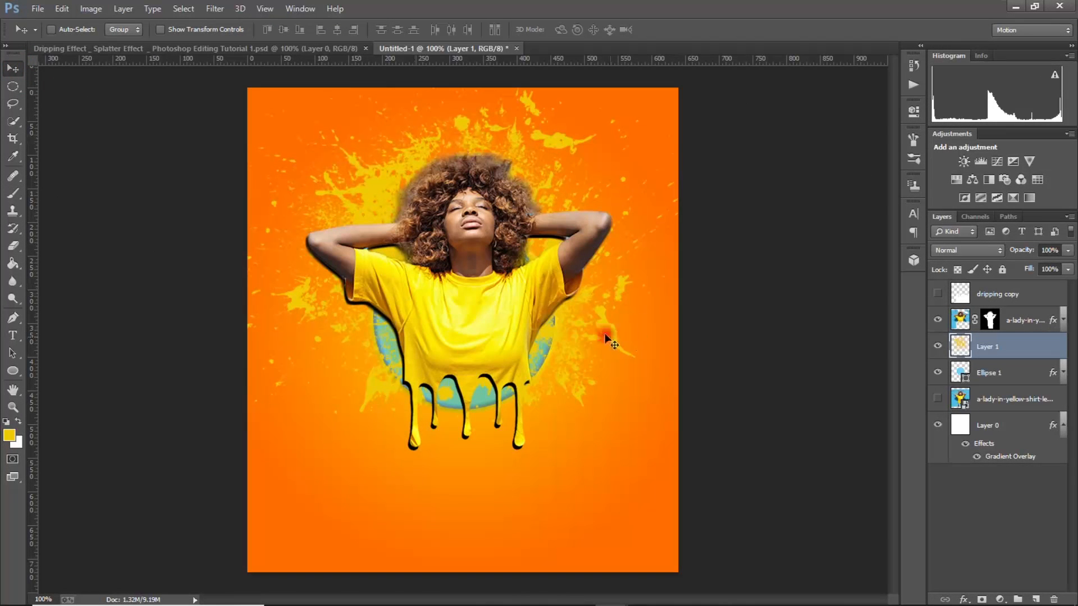
pyautogui.click(937, 346)
pyautogui.click(937, 346)
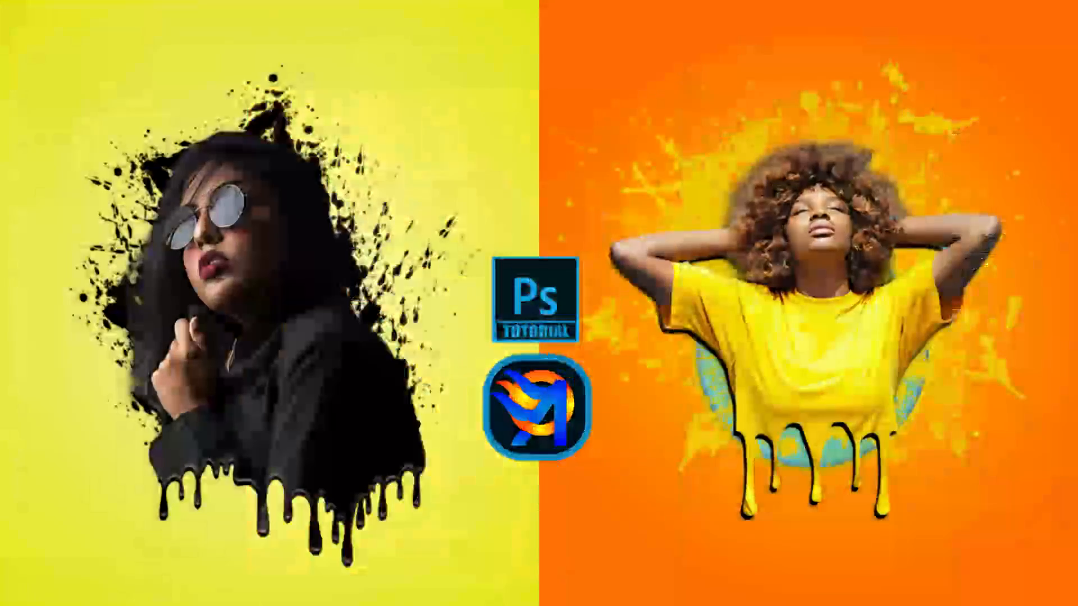